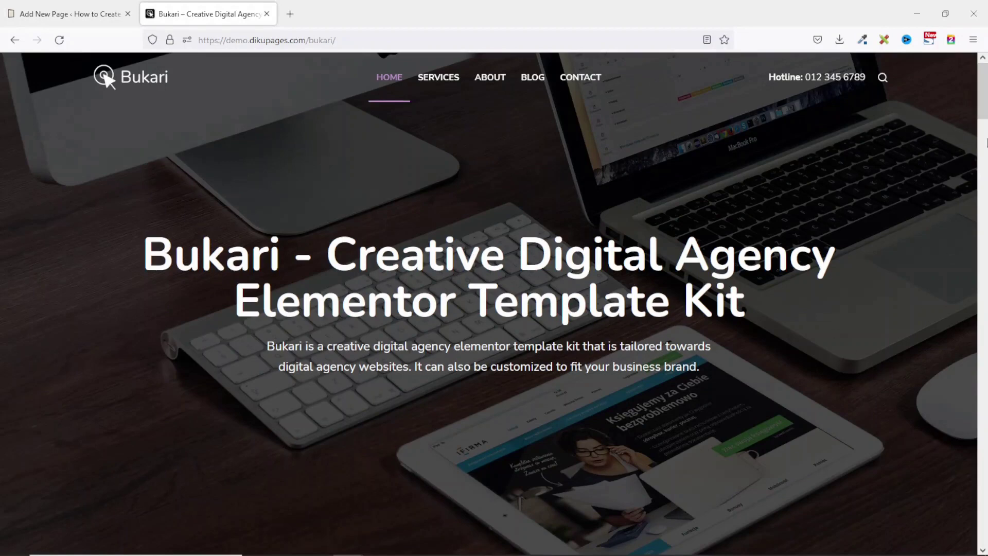
# Step: Look through the Bukari template kit demo homepage, from the hero banner down to the contact form
pyautogui.scroll(-15, 905, 180)
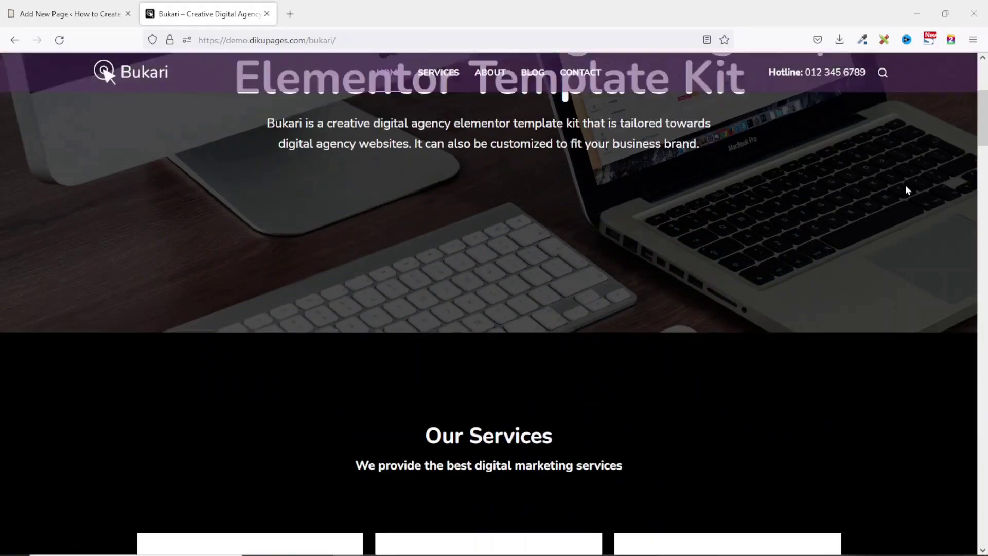
pyautogui.scroll(-15, 906, 195)
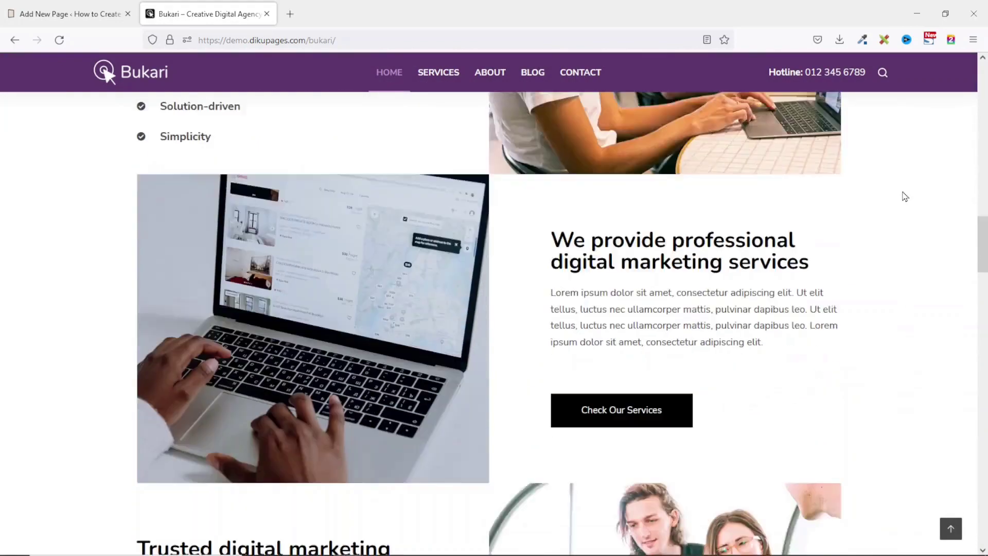
pyautogui.scroll(-10, 911, 231)
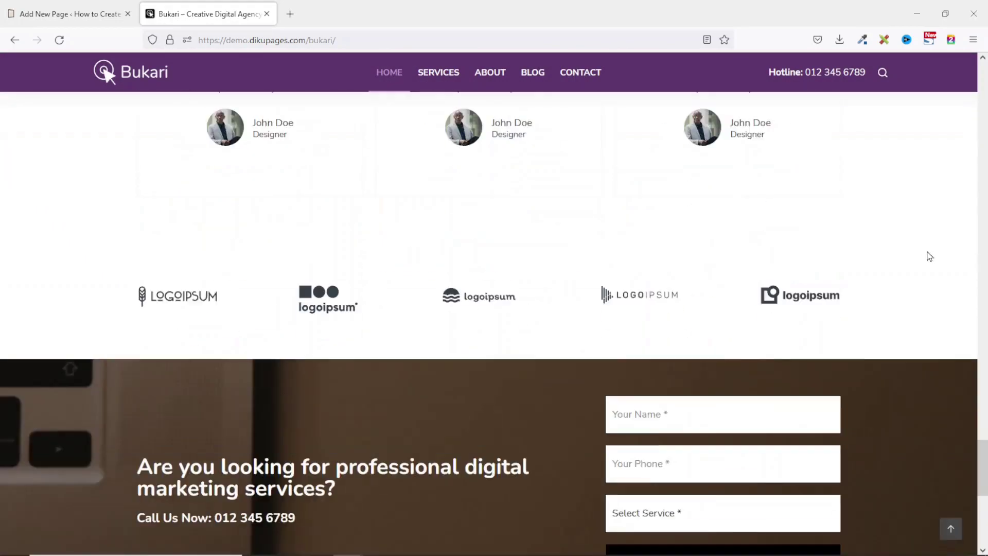
pyautogui.press('Home')
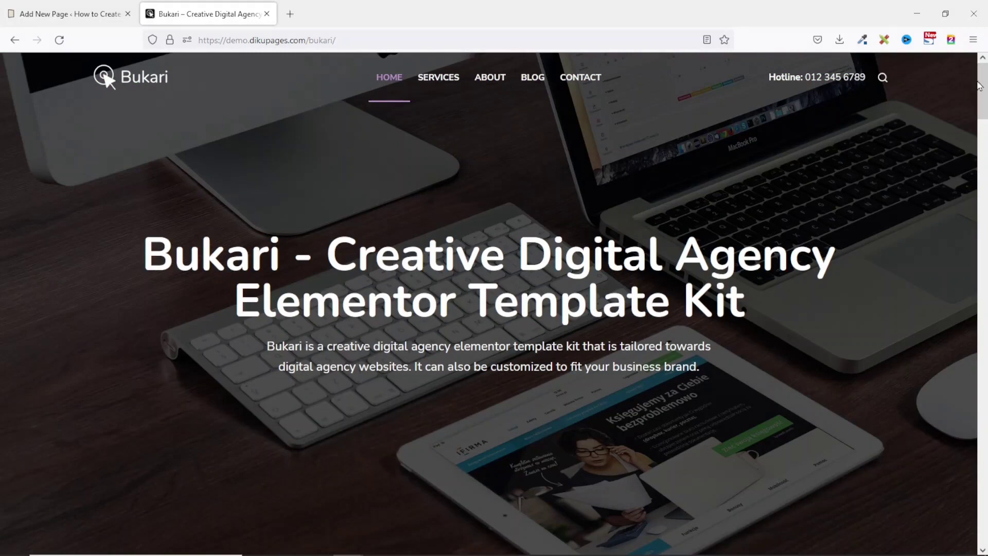
pyautogui.scroll(-5, 907, 185)
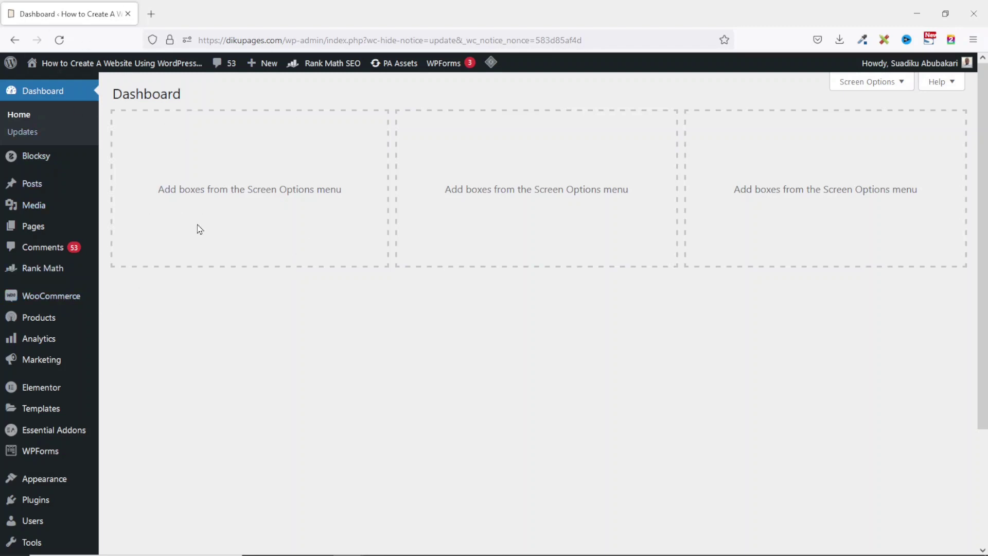
# Step: Create a new WordPress page titled "Bukari Template Kit"
pyautogui.moveTo(38, 230)
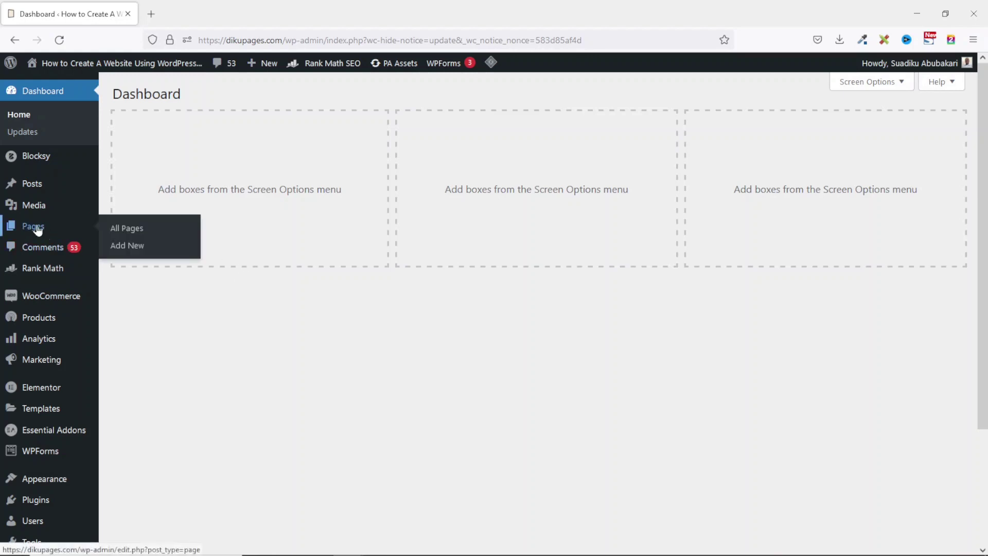
pyautogui.click(137, 248)
pyautogui.click(574, 144)
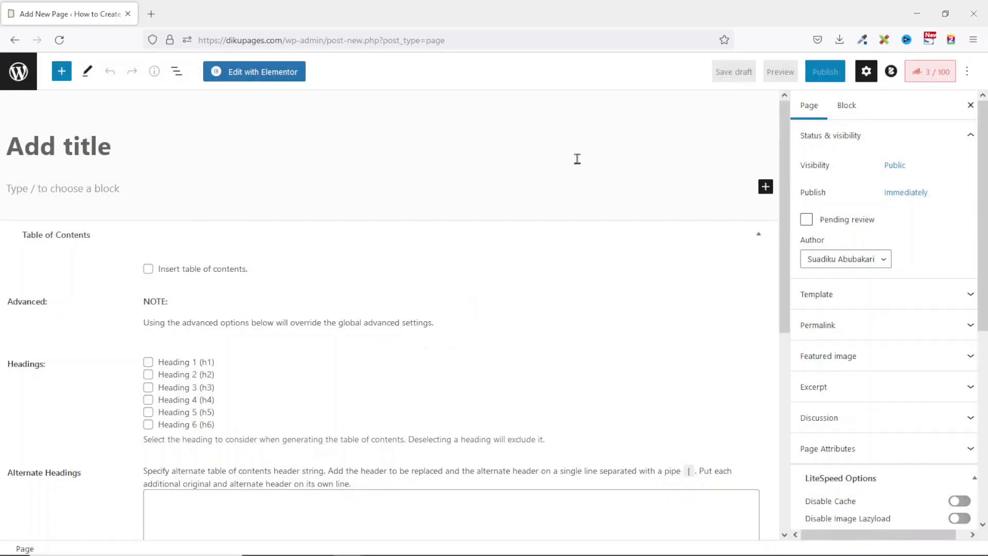
pyautogui.click(114, 144)
pyautogui.write('Bukari Template Kit')
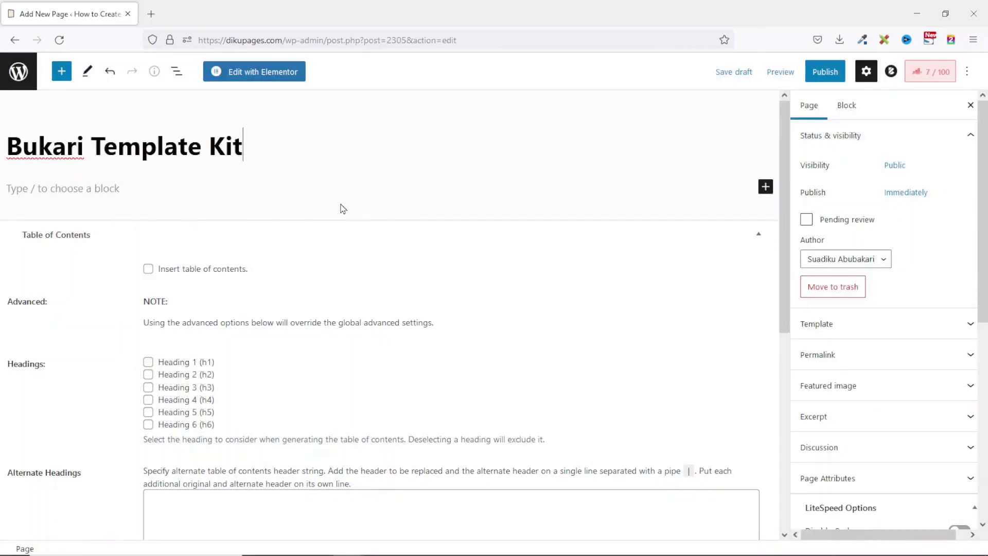
# Step: Assign the Elementor Canvas template to the page and publish it
pyautogui.click(847, 325)
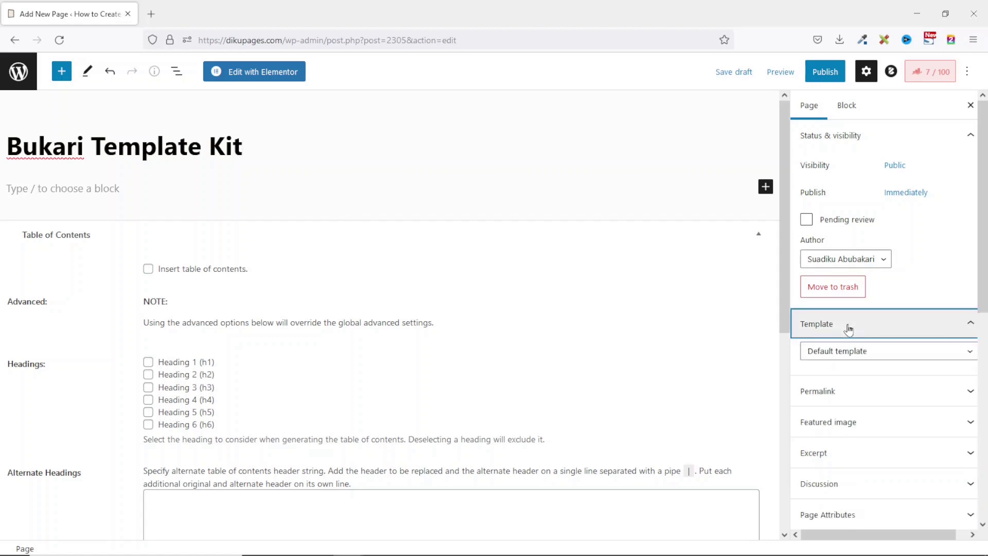
pyautogui.click(860, 352)
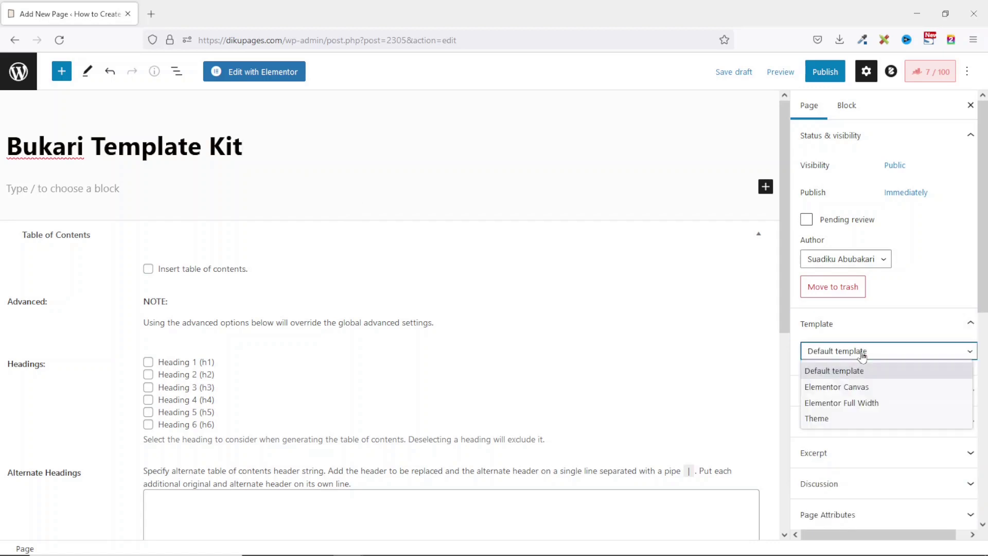
pyautogui.click(850, 392)
pyautogui.click(830, 73)
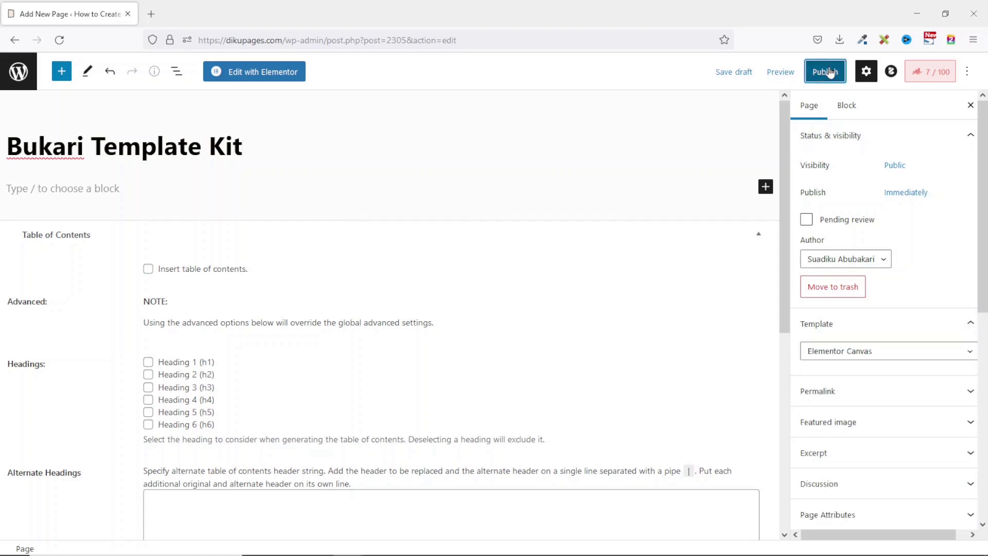
pyautogui.click(862, 72)
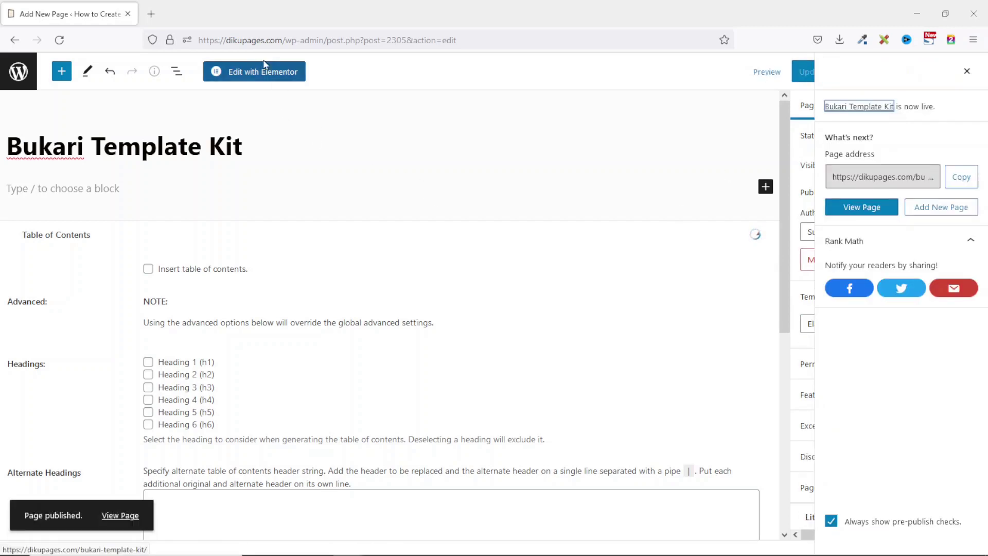
# Step: Open the page for editing in Elementor and add a single-column section
pyautogui.click(273, 81)
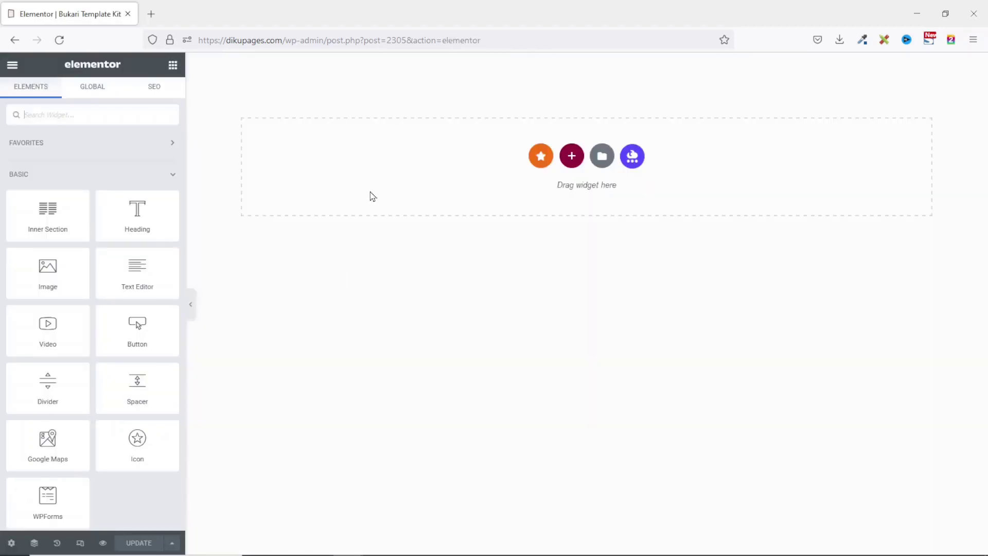
pyautogui.click(572, 156)
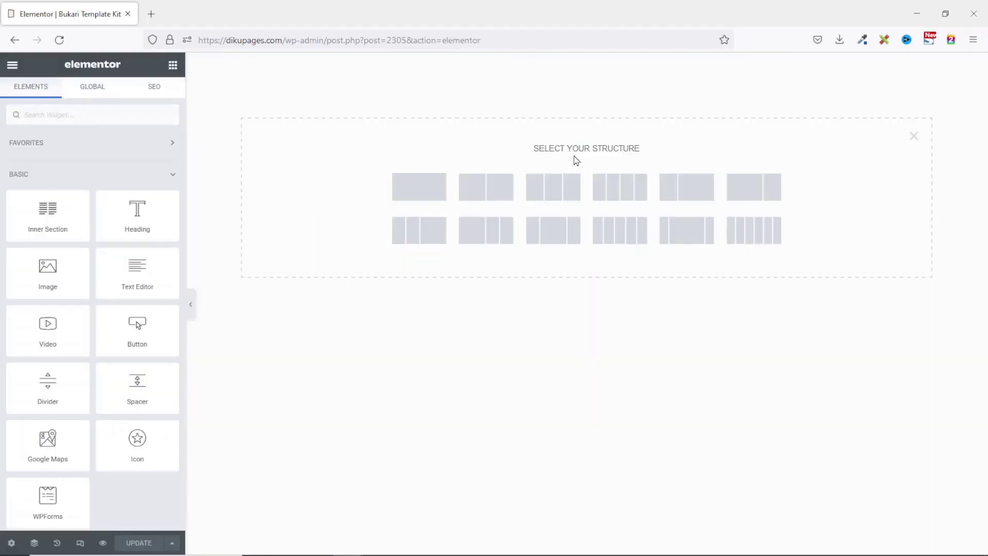
pyautogui.click(419, 188)
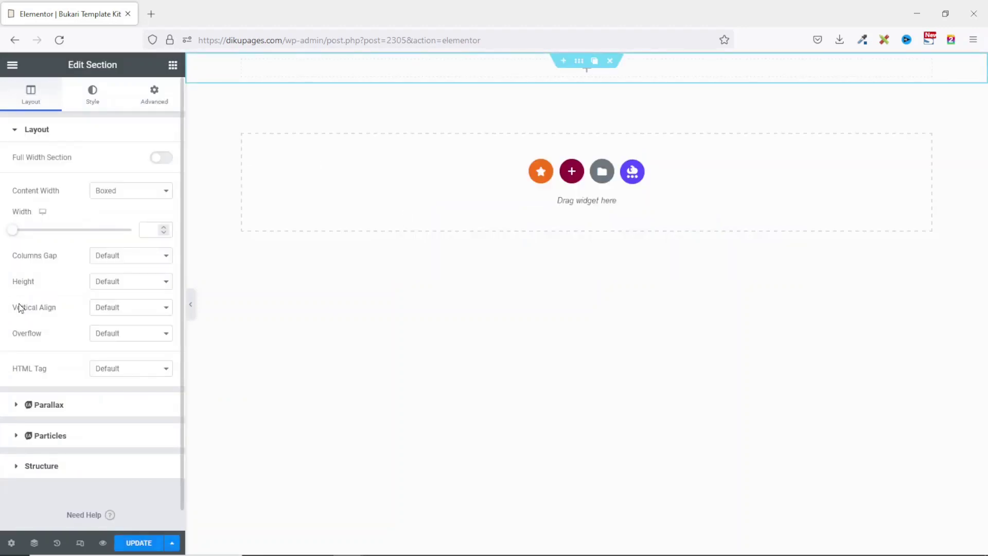
# Step: Give the section a Min Height of 100 VH
pyautogui.click(111, 282)
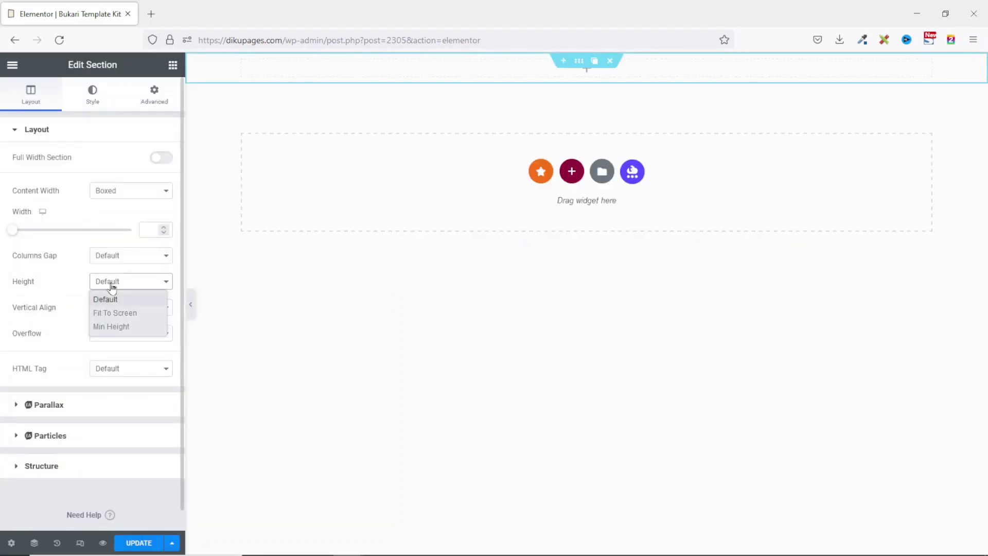
pyautogui.click(121, 327)
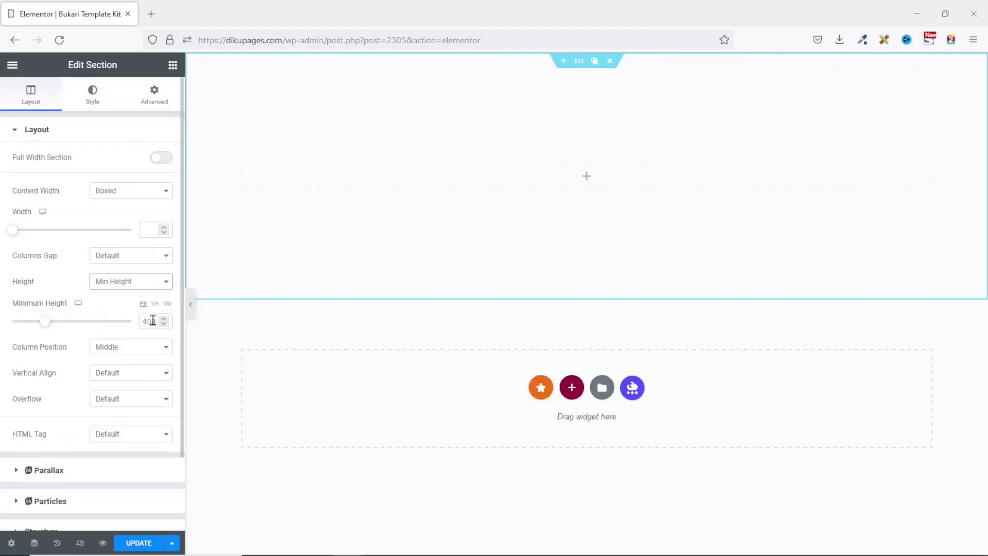
pyautogui.click(156, 305)
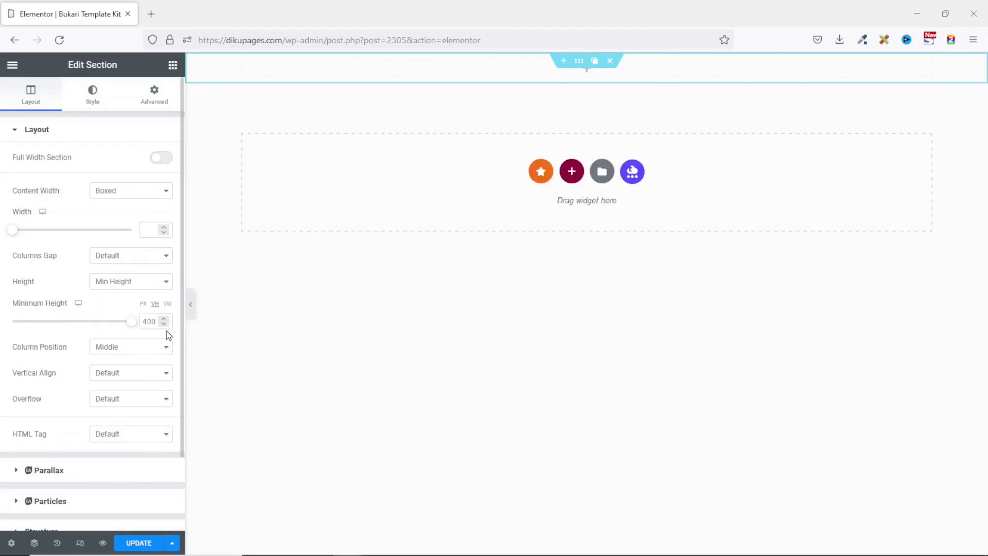
pyautogui.click(130, 322)
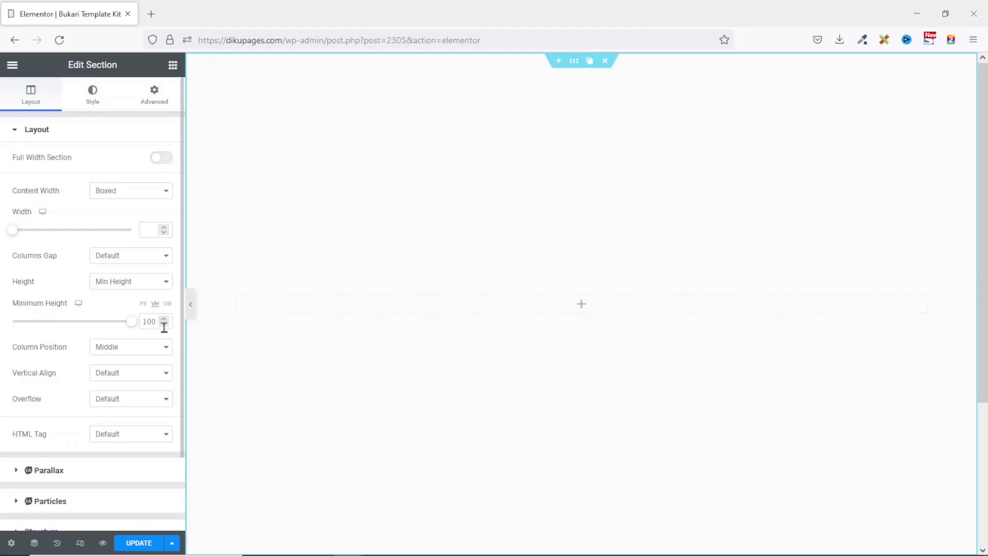
# Step: Add an inner section inside the section, with unlinked padding of 100 px top and bottom and 200 px right and left
pyautogui.click(172, 67)
pyautogui.moveTo(46, 212); pyautogui.dragTo(567, 303)
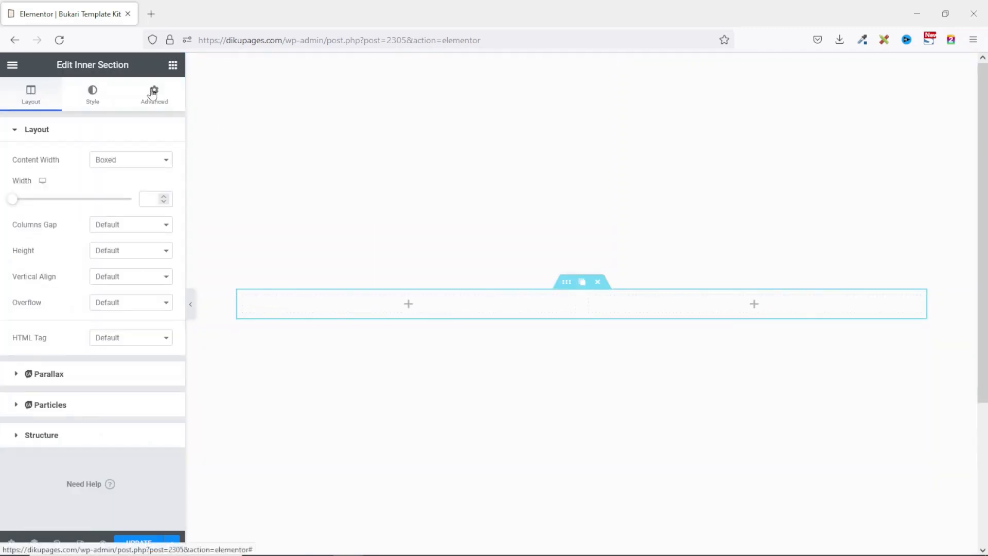
pyautogui.click(152, 94)
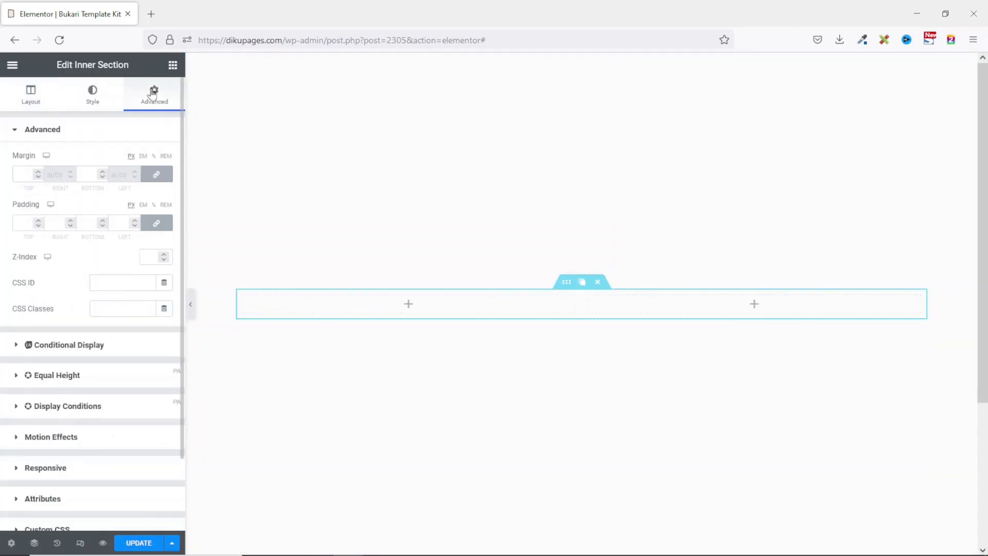
pyautogui.click(160, 226)
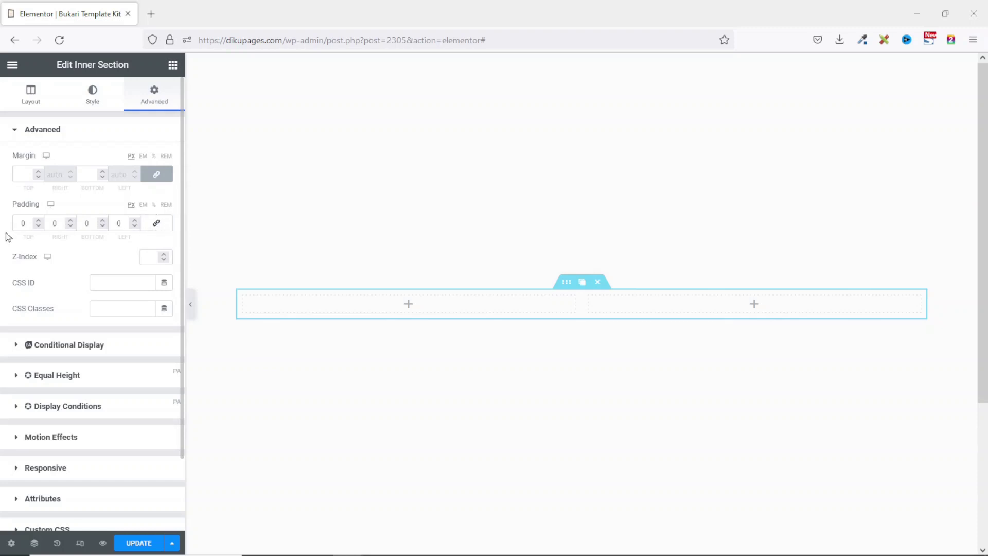
pyautogui.write('100')
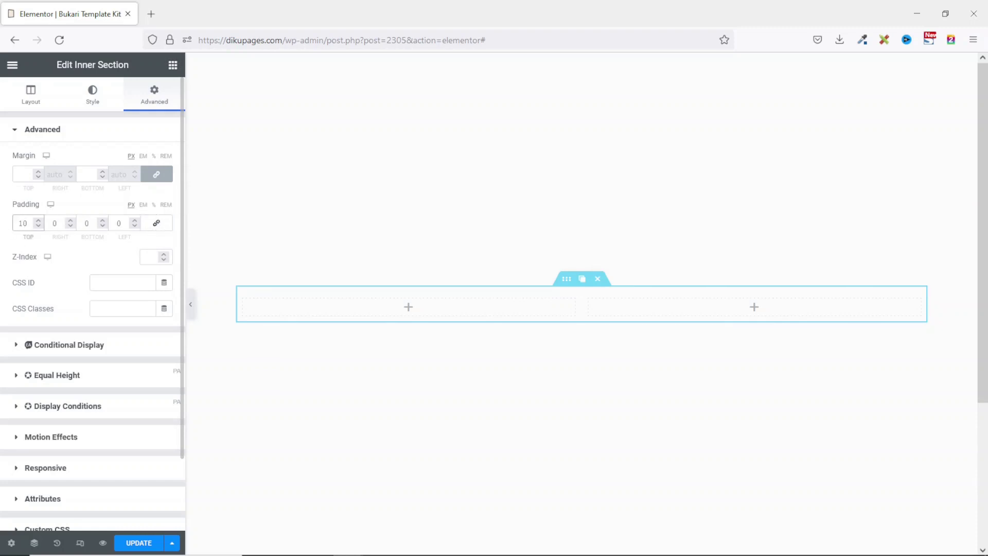
pyautogui.press('Tab')
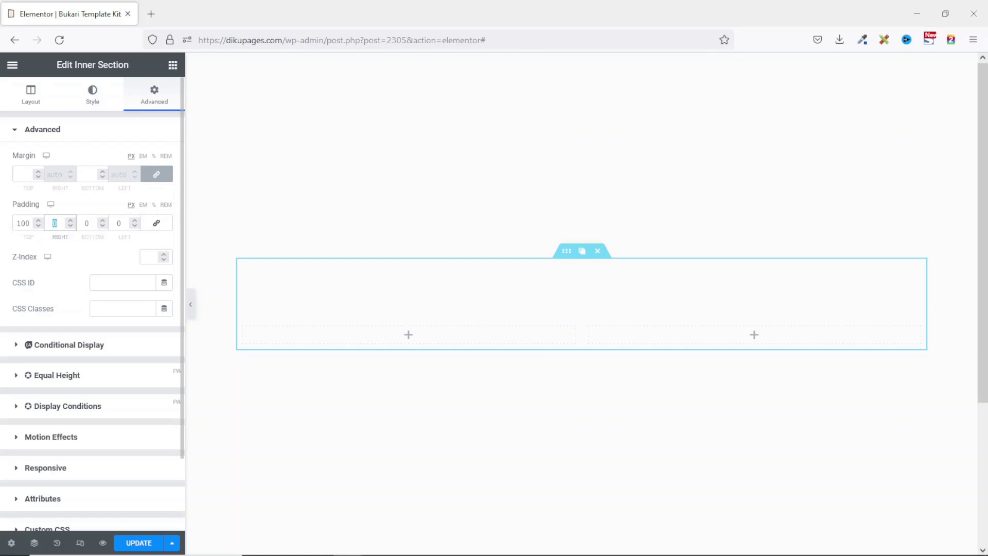
pyautogui.write('200')
pyautogui.press('Tab')
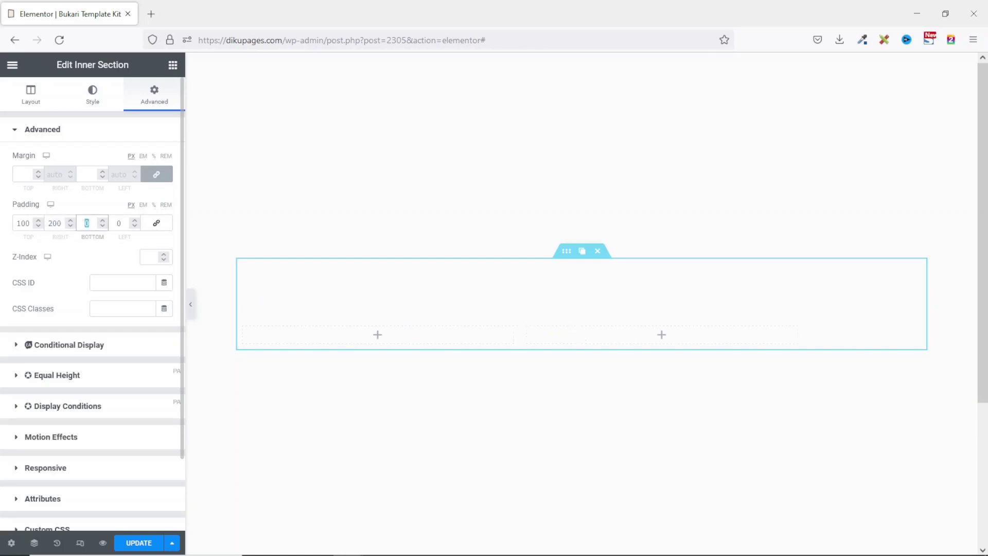
pyautogui.write('100')
pyautogui.press('Tab')
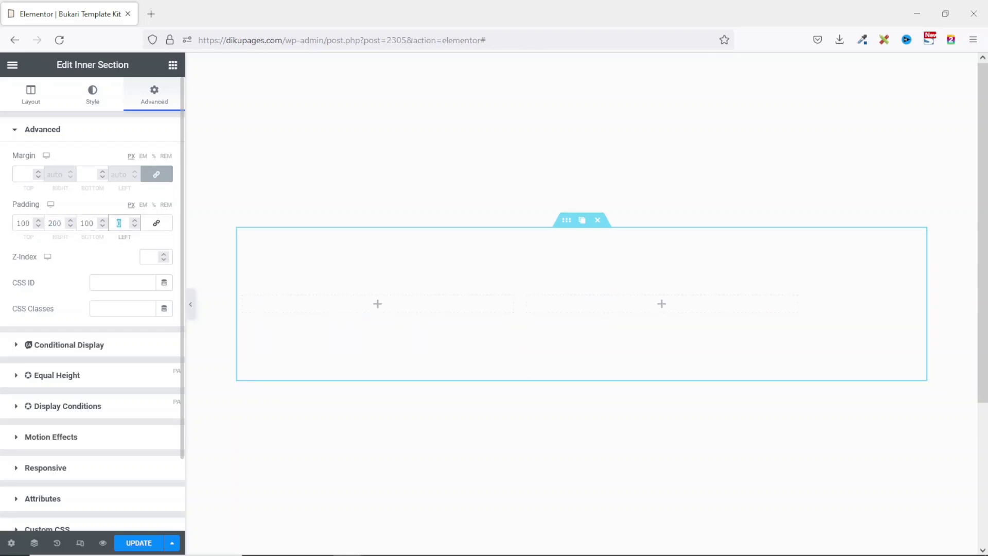
pyautogui.write('200')
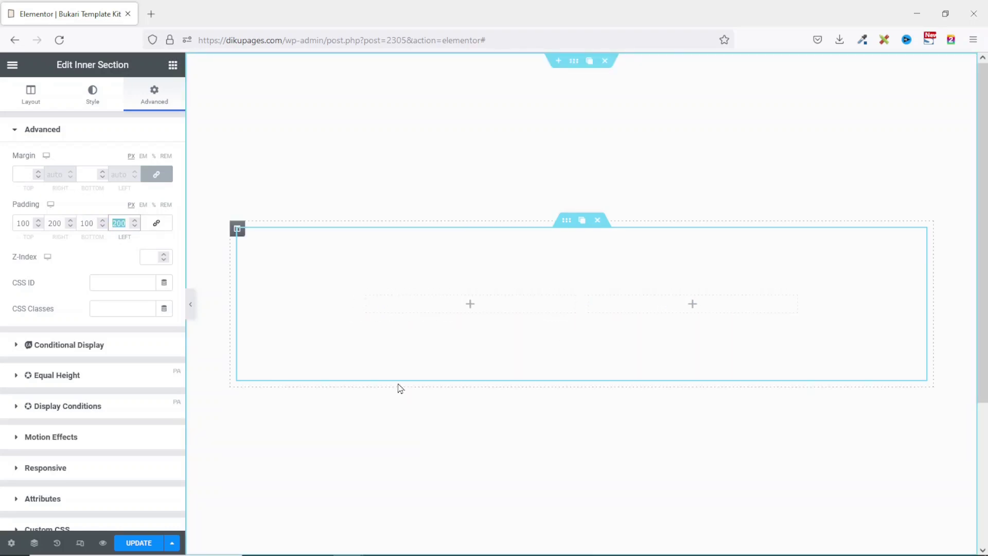
# Step: Add an Image widget to the inner section's first column and fill it with the Bukari template screenshot uploaded from the FireShot folder
pyautogui.click(173, 66)
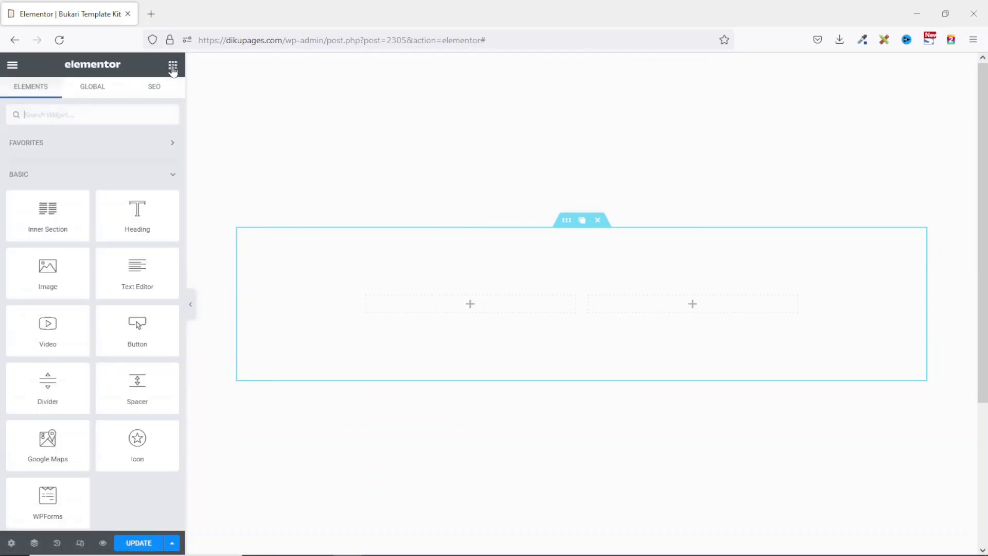
pyautogui.moveTo(48, 273); pyautogui.dragTo(428, 293)
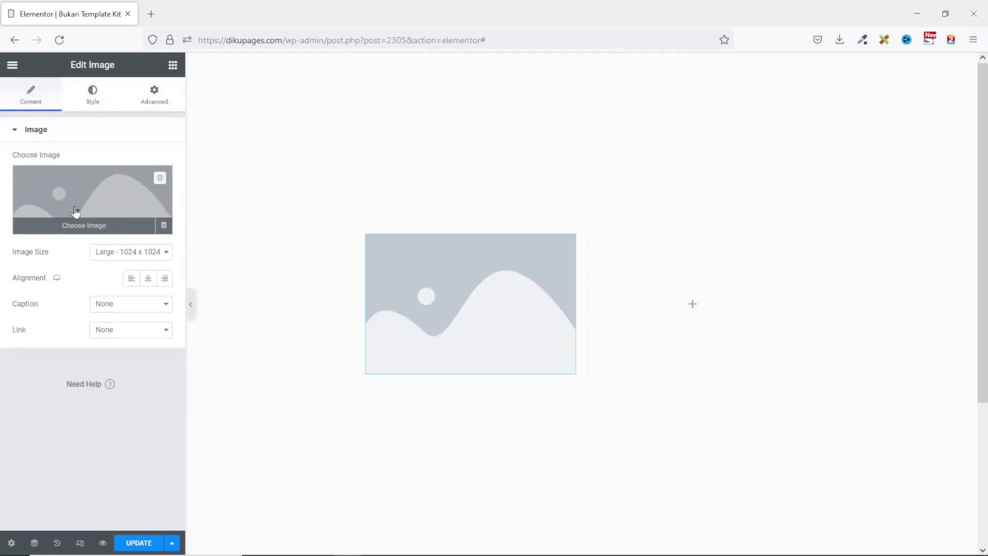
pyautogui.click(76, 211)
pyautogui.hotkey('alt', 'Tab')
pyautogui.moveTo(678, 260); pyautogui.dragTo(322, 298)
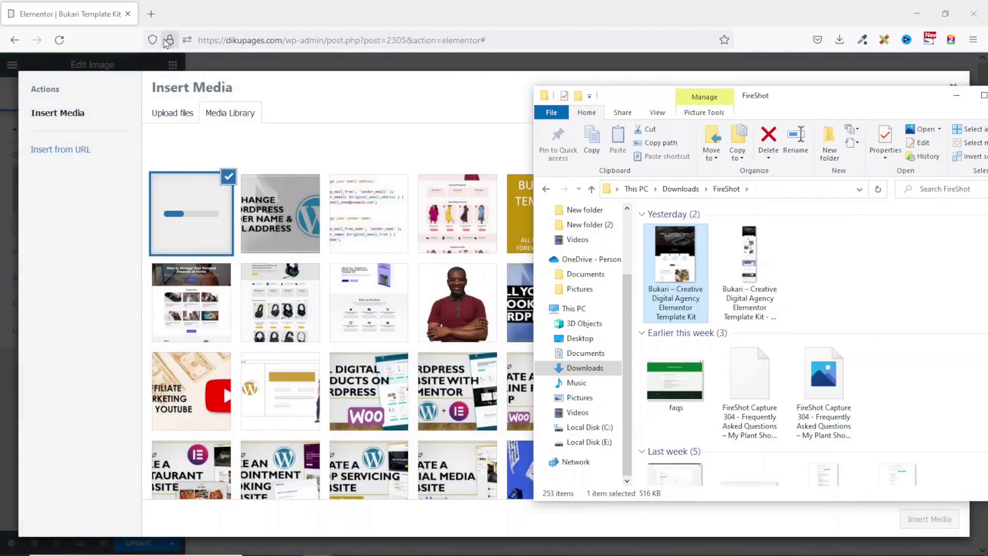
pyautogui.hotkey('alt', 'Tab')
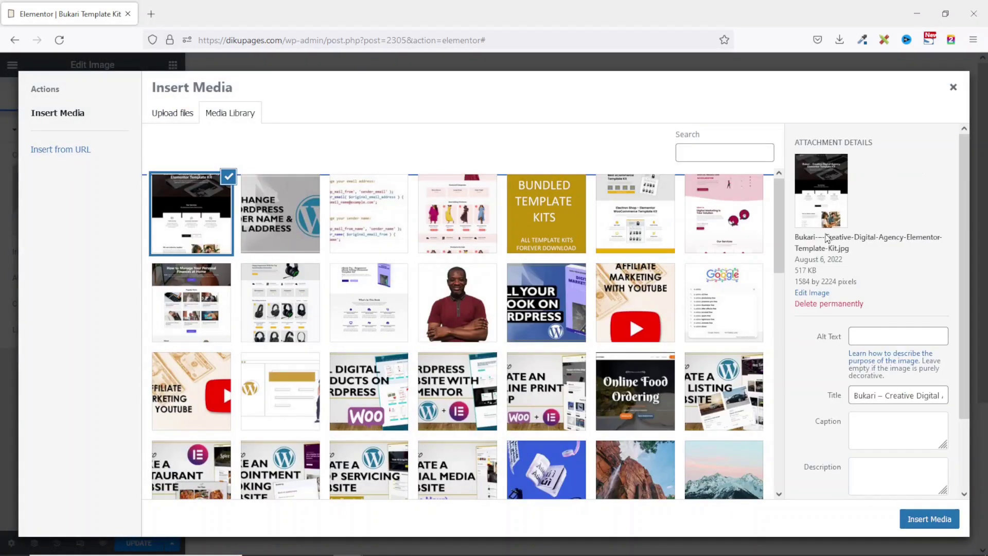
pyautogui.click(922, 521)
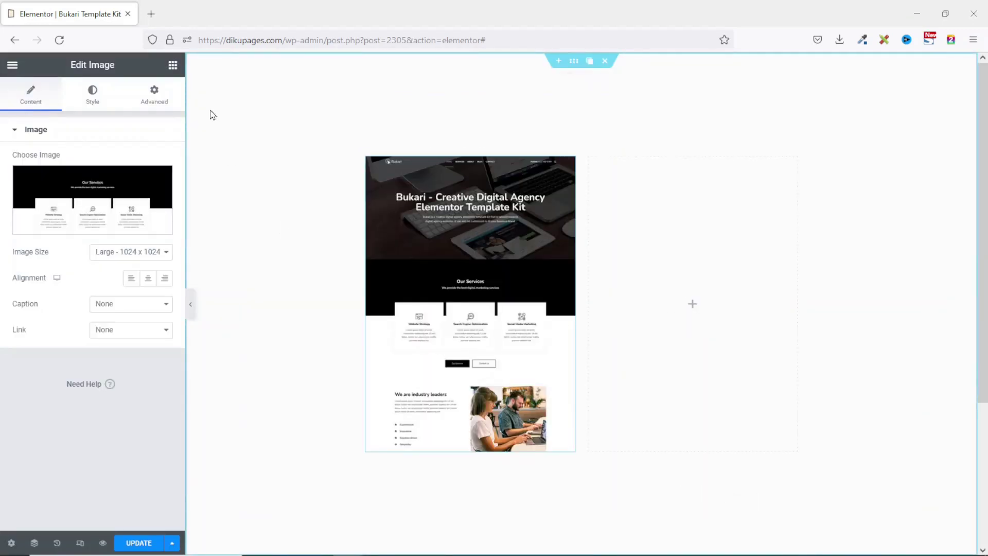
# Step: Add a Heading widget to the inner section's empty second column, reading "Download Your Digital Agency Template Kit Here"
pyautogui.click(173, 70)
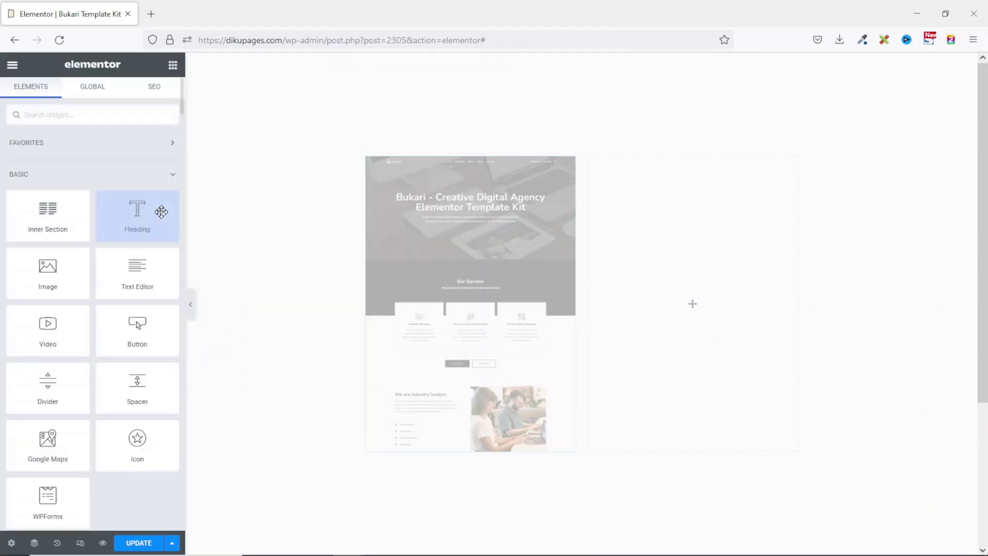
pyautogui.moveTo(137, 214); pyautogui.dragTo(701, 305)
pyautogui.moveTo(139, 183); pyautogui.dragTo(2, 173)
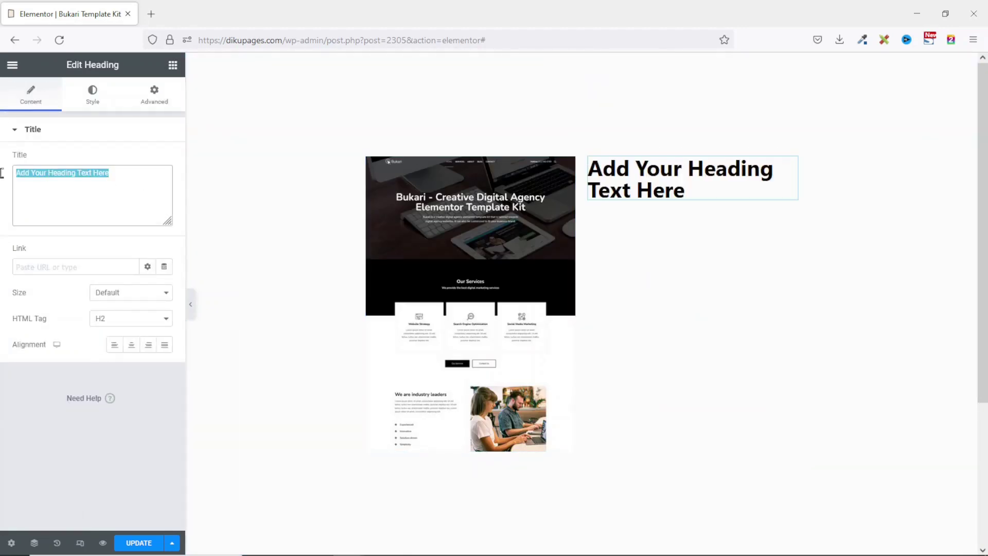
pyautogui.write('Download Your Digital Agency Template Kit Here')
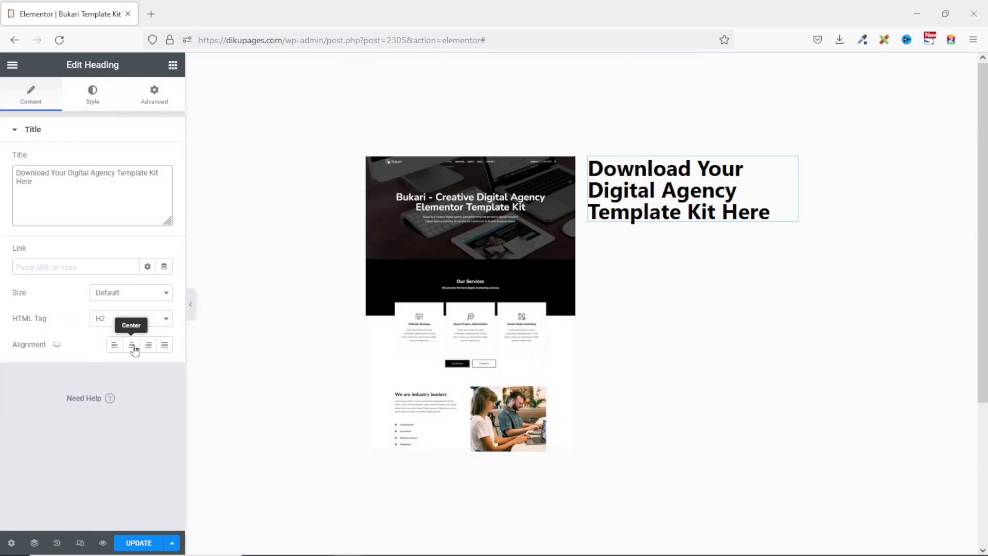
# Step: Center the heading and set its HTML tag to H4
pyautogui.click(132, 345)
pyautogui.click(134, 319)
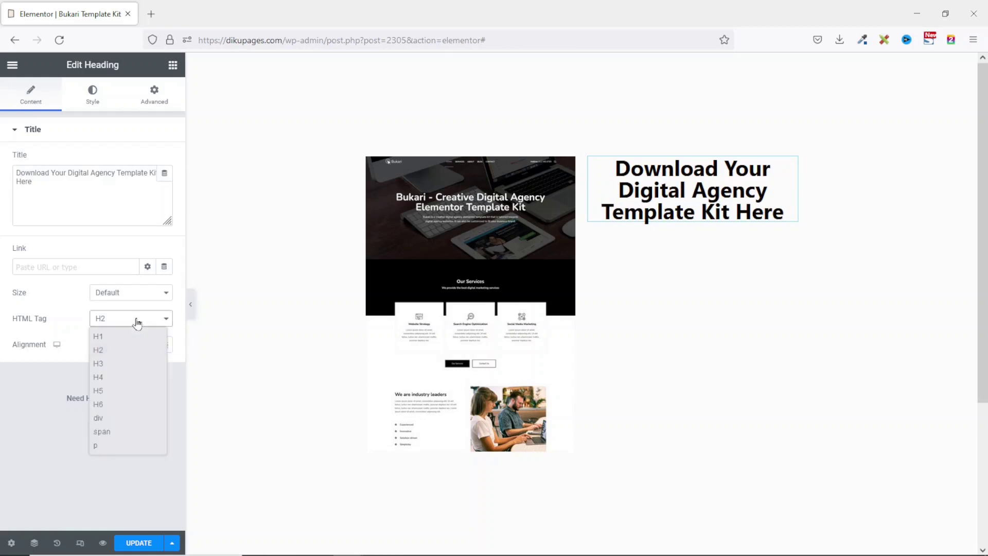
pyautogui.click(115, 378)
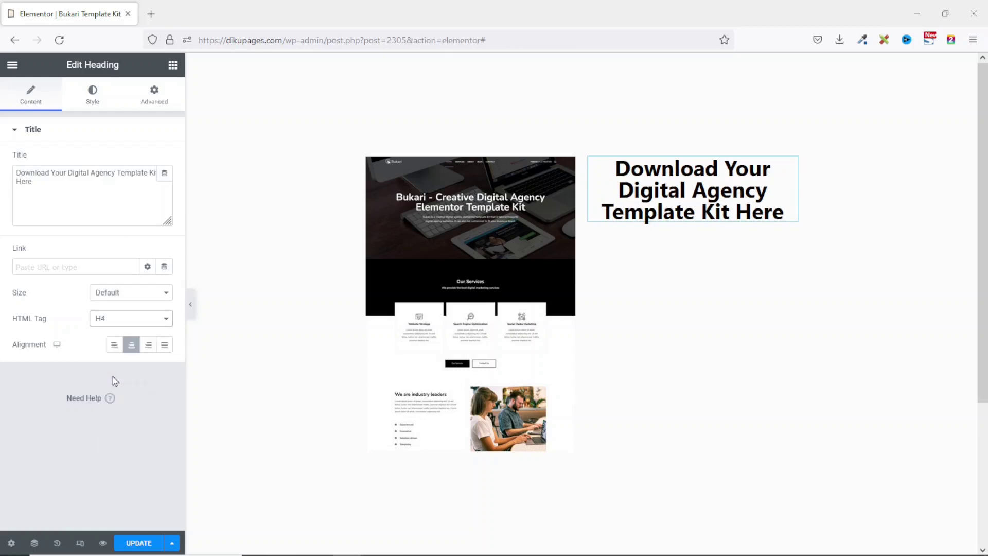
# Step: Add a Text Editor widget below the heading, reading "We respect your privacy. Unsubscribe at anytime."
pyautogui.click(170, 70)
pyautogui.moveTo(132, 270); pyautogui.dragTo(665, 191)
pyautogui.hotkey('ctrl', 'a')
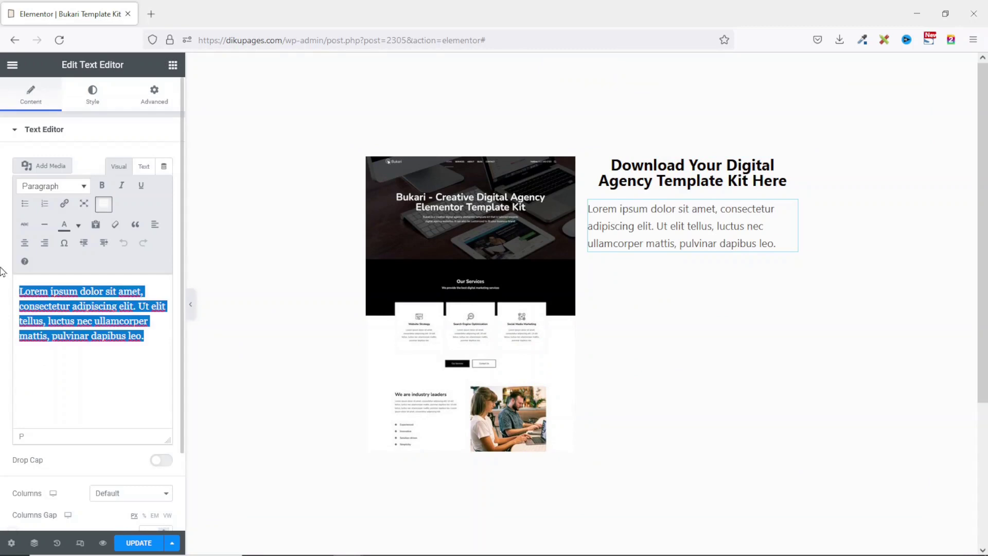
pyautogui.write('We respect your privacy. Unsubscribe at anytime.')
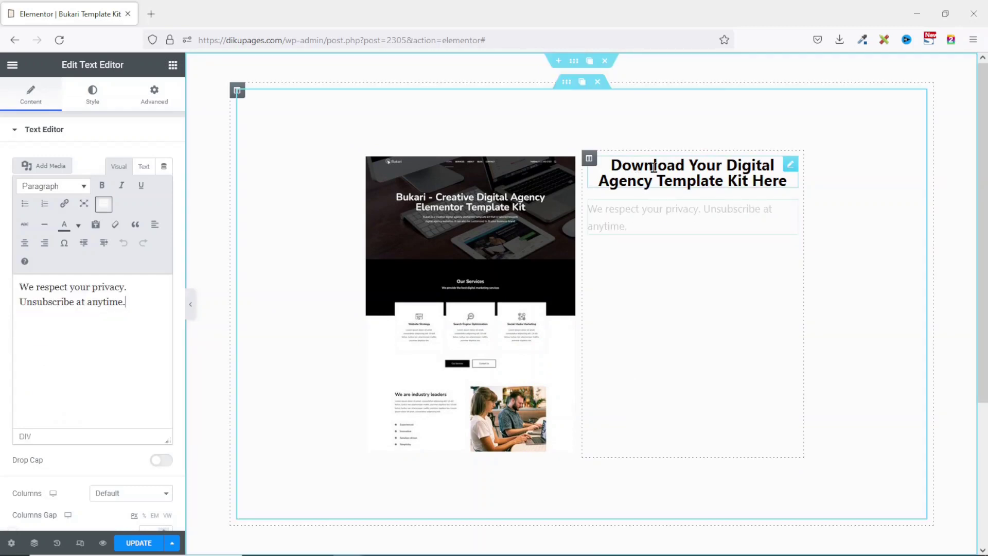
# Step: Left-align the heading and set its typography line height to 1.5 em
pyautogui.click(638, 168)
pyautogui.click(114, 344)
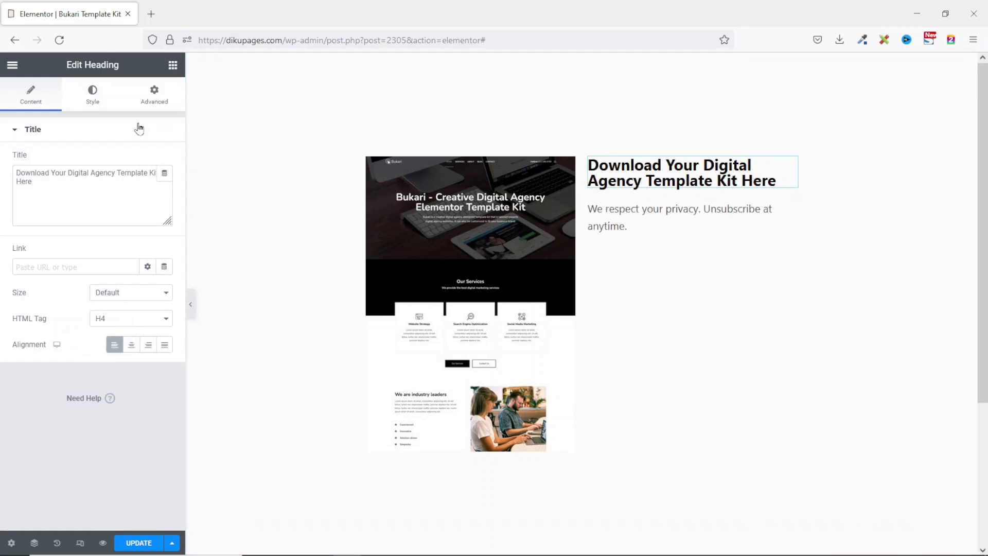
pyautogui.click(93, 95)
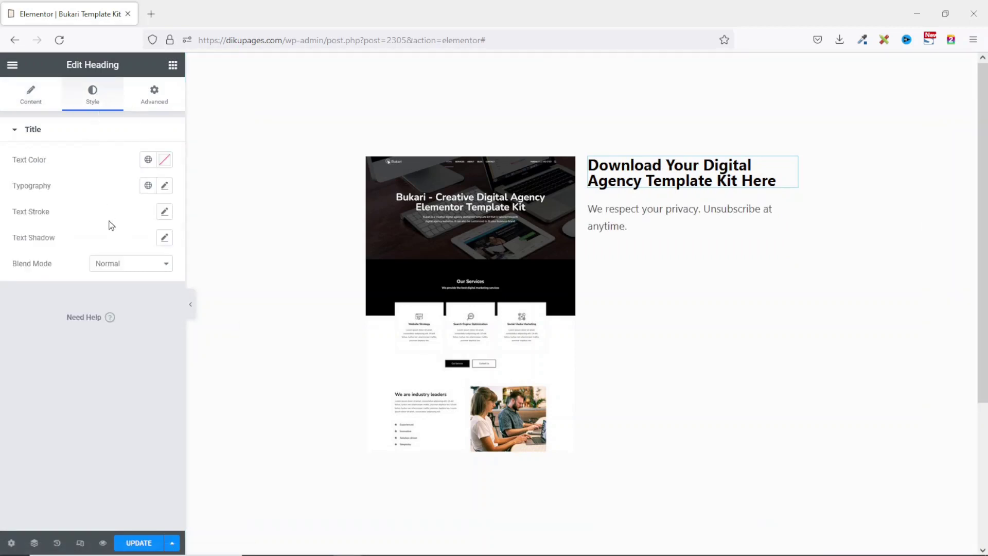
pyautogui.click(165, 186)
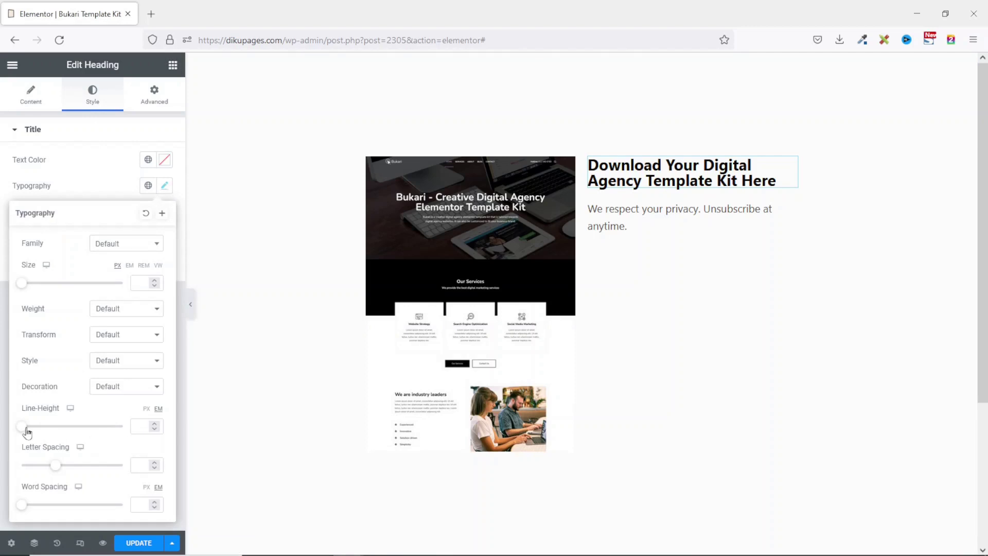
pyautogui.moveTo(23, 433); pyautogui.dragTo(33, 434)
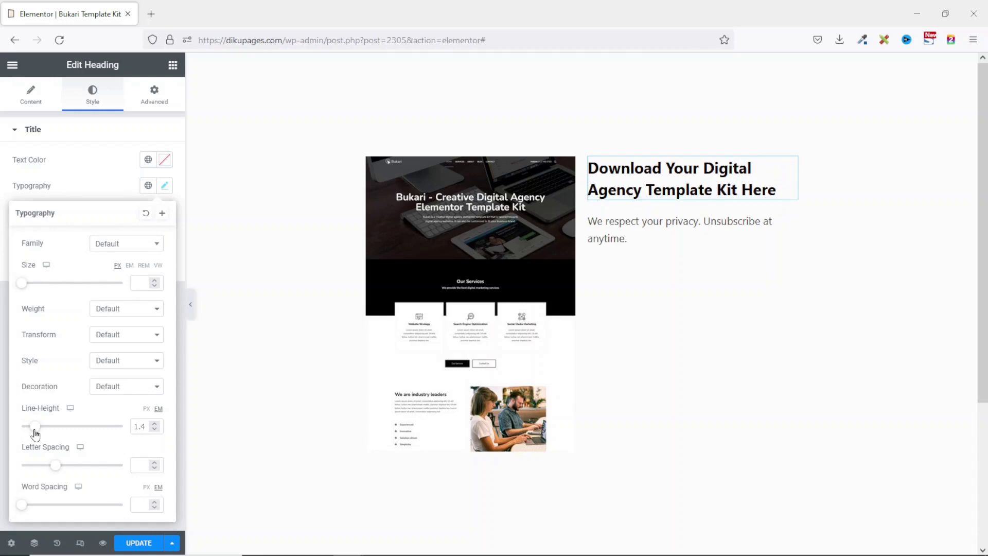
pyautogui.click(154, 423)
pyautogui.click(154, 423)
pyautogui.click(154, 423)
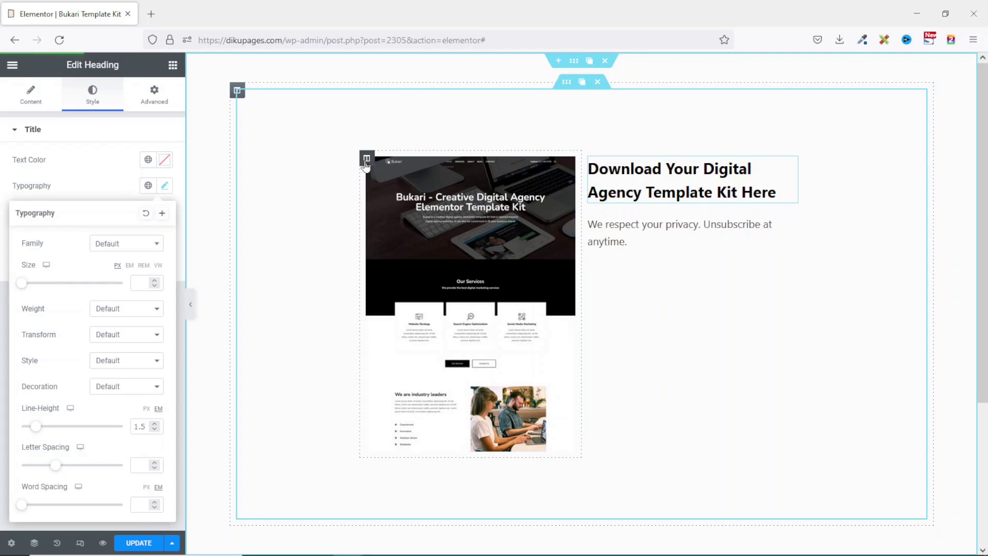
# Step: Give the image column a solid border 1 px wide on all sides and preview it without the editing panel
pyautogui.click(365, 159)
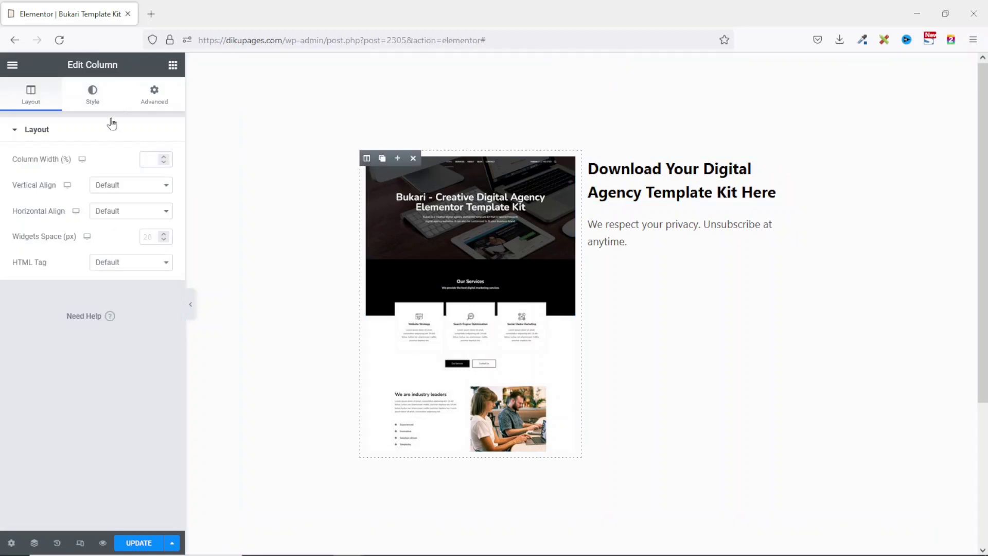
pyautogui.click(93, 94)
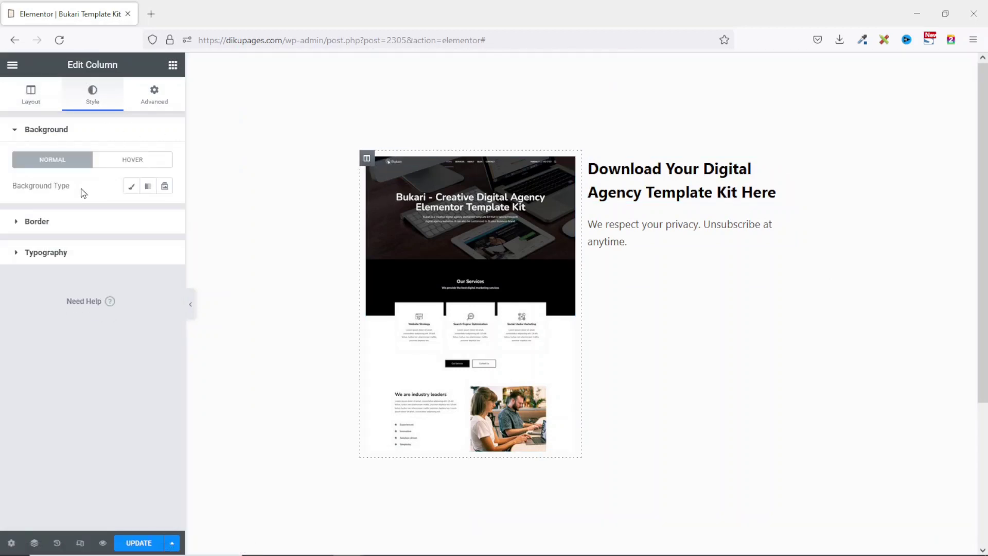
pyautogui.click(42, 221)
pyautogui.click(111, 216)
pyautogui.click(109, 248)
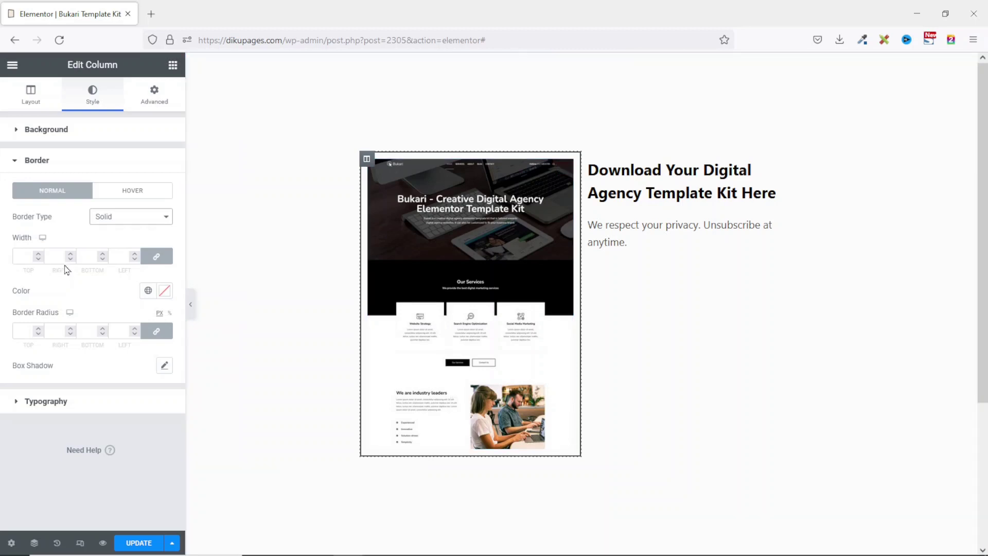
pyautogui.click(24, 257)
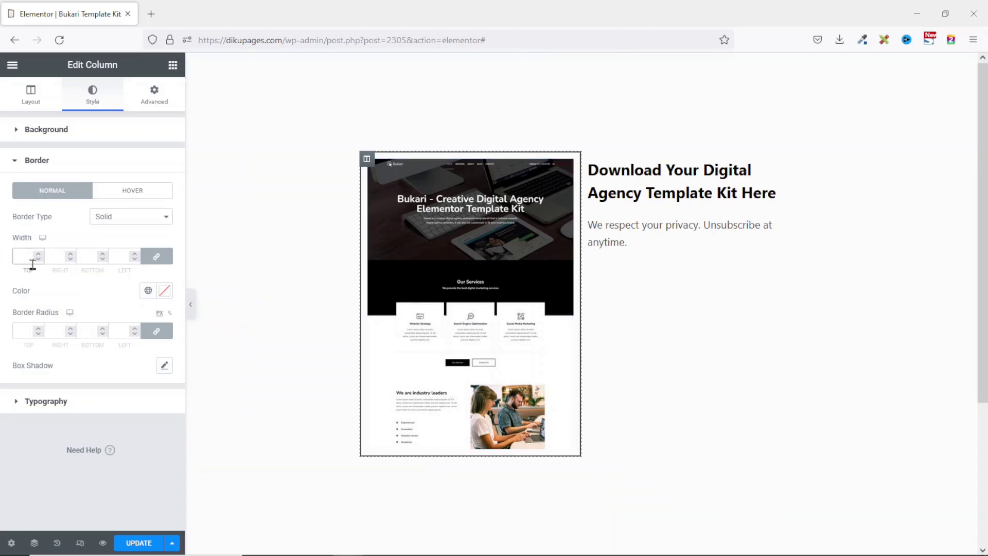
pyautogui.click(191, 304)
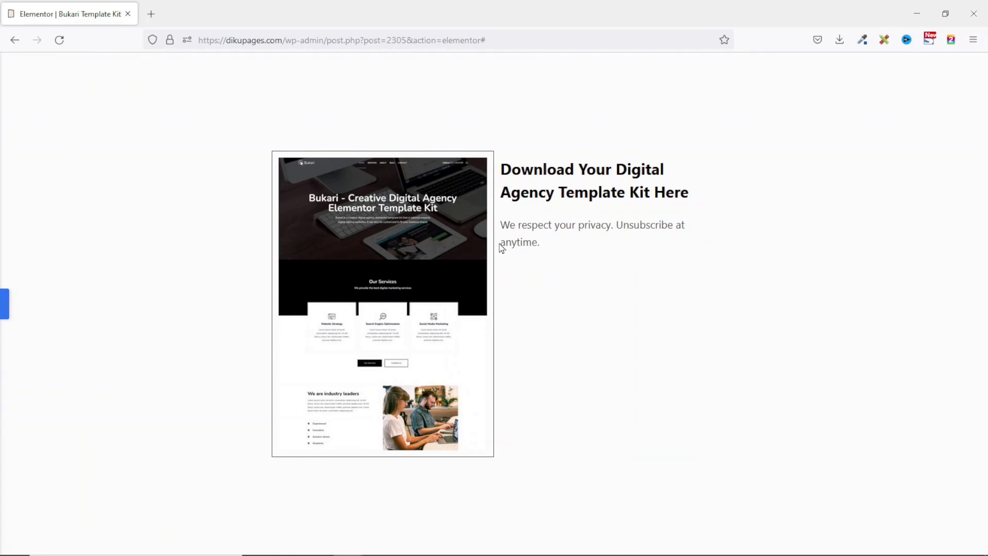
pyautogui.click(4, 309)
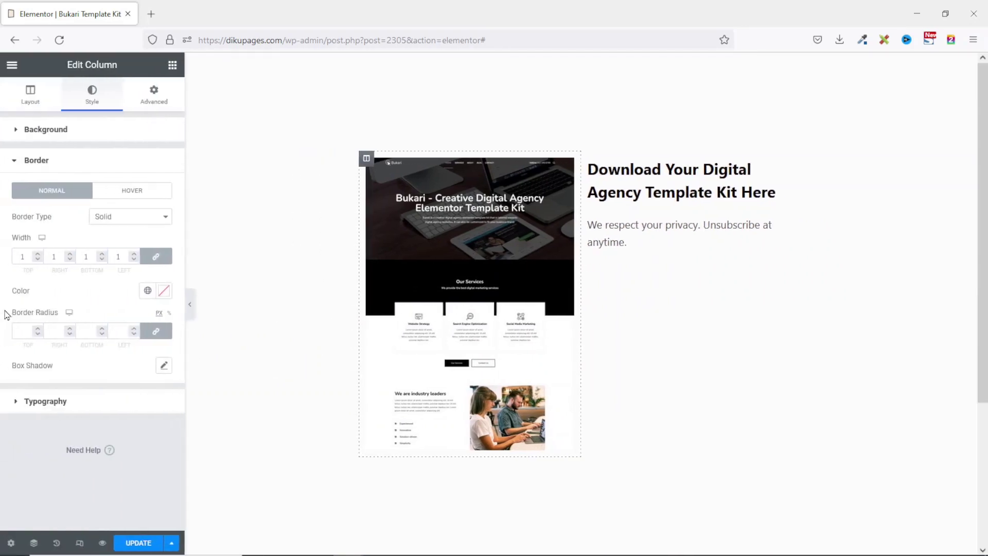
# Step: Unlink the image column's border widths, set the right width to 0, and preview the result
pyautogui.click(149, 261)
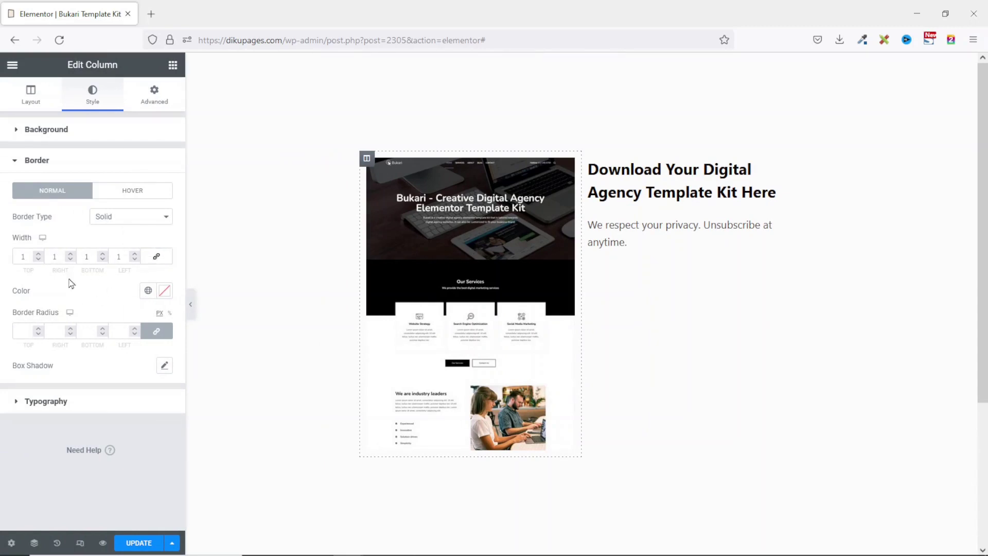
pyautogui.doubleClick(57, 258)
pyautogui.write('0')
pyautogui.click(192, 312)
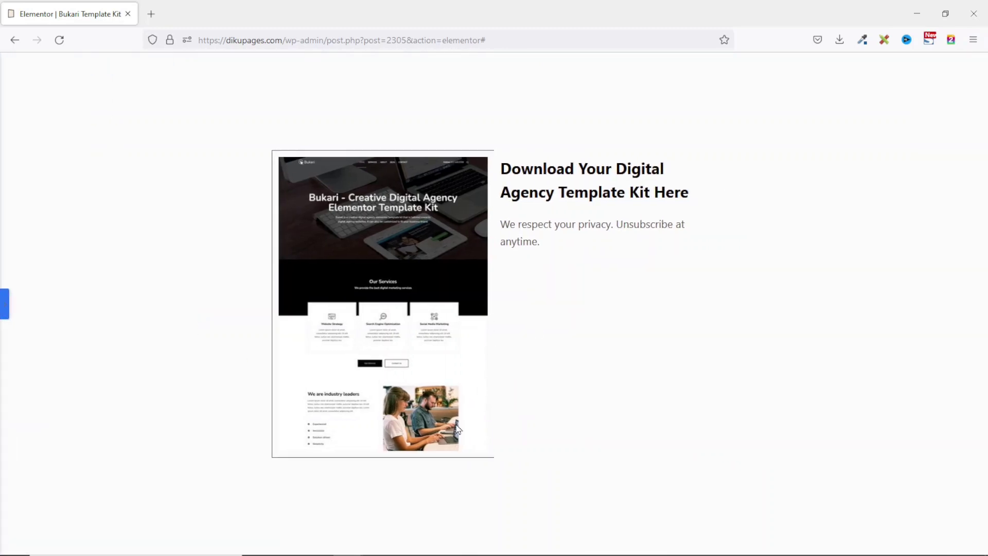
pyautogui.click(4, 304)
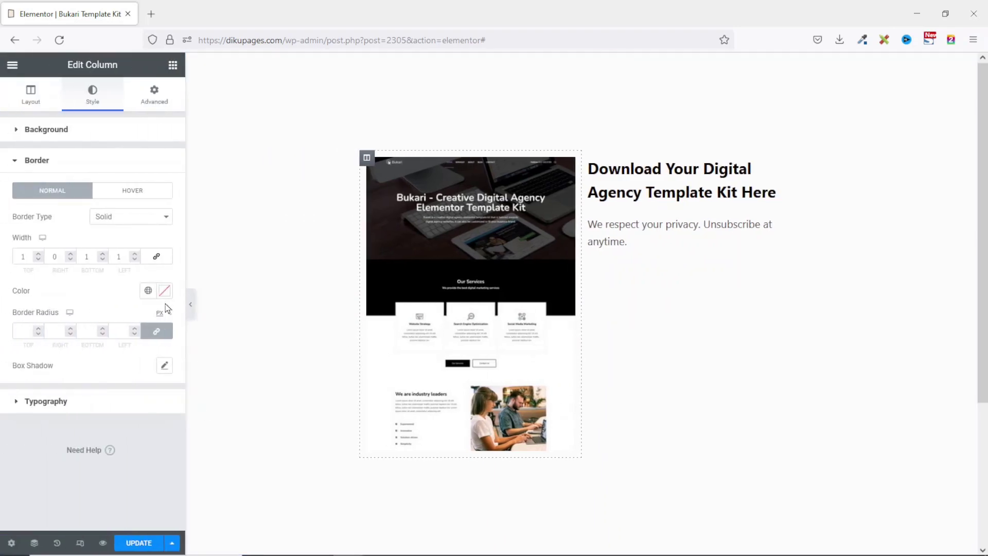
# Step: Set the image column's border color to light grey #c9c9c9
pyautogui.click(164, 291)
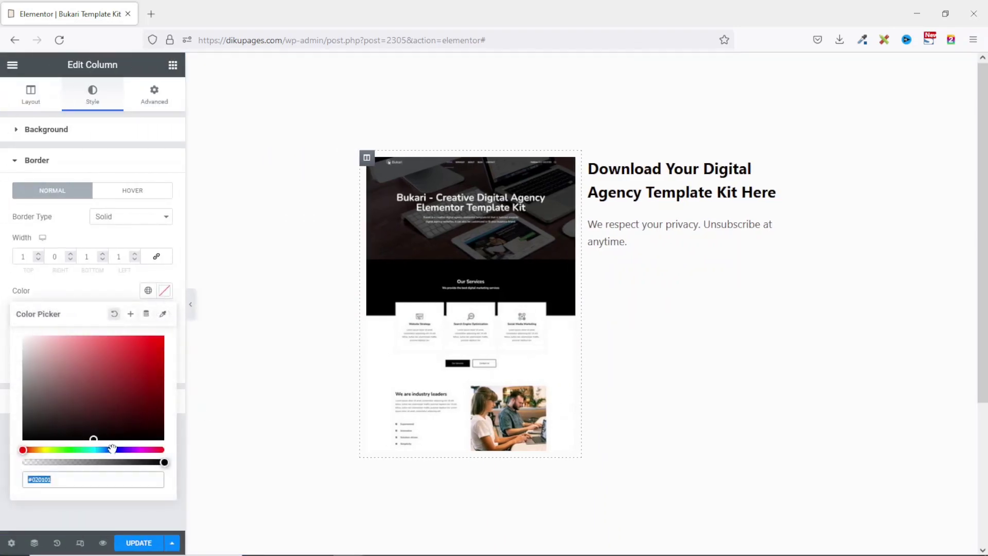
pyautogui.write('d9c9c9')
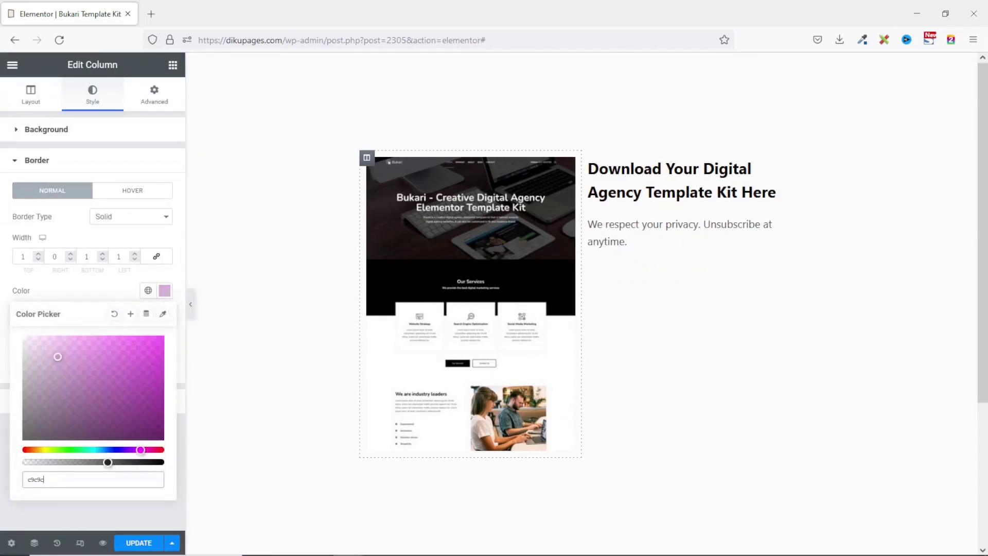
pyautogui.click(164, 292)
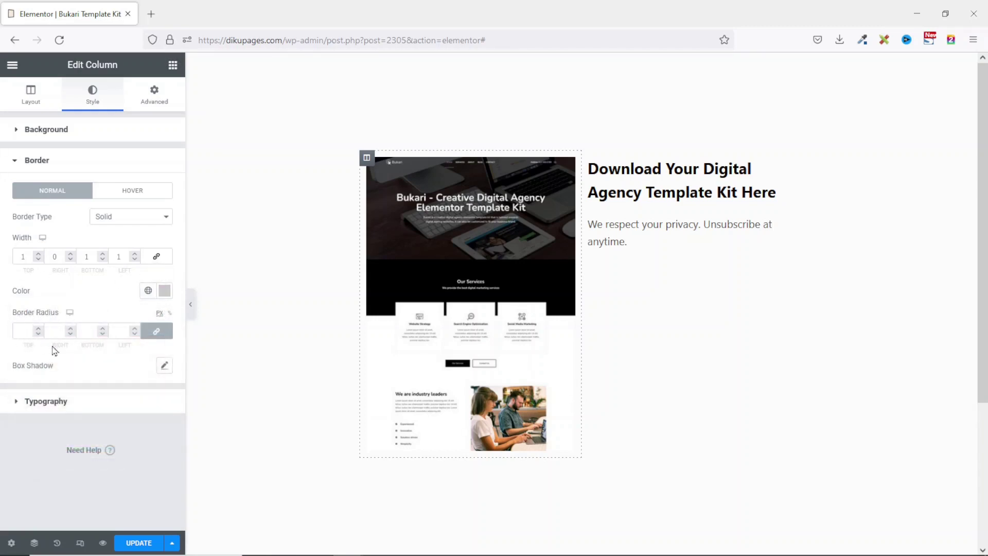
# Step: Set the image column's unlinked border radius to 10 px top and left and 0 right and bottom, and preview it
pyautogui.click(157, 332)
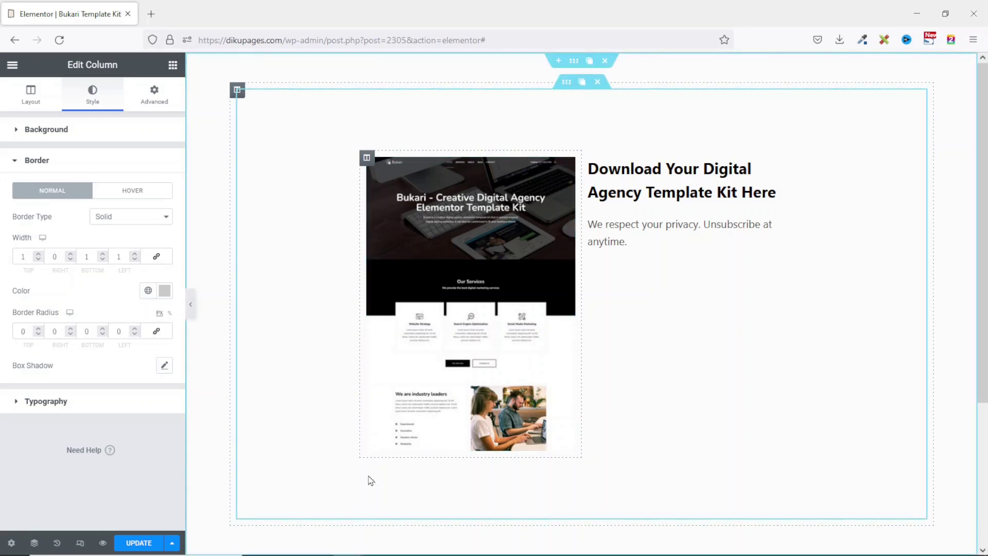
pyautogui.click(38, 328)
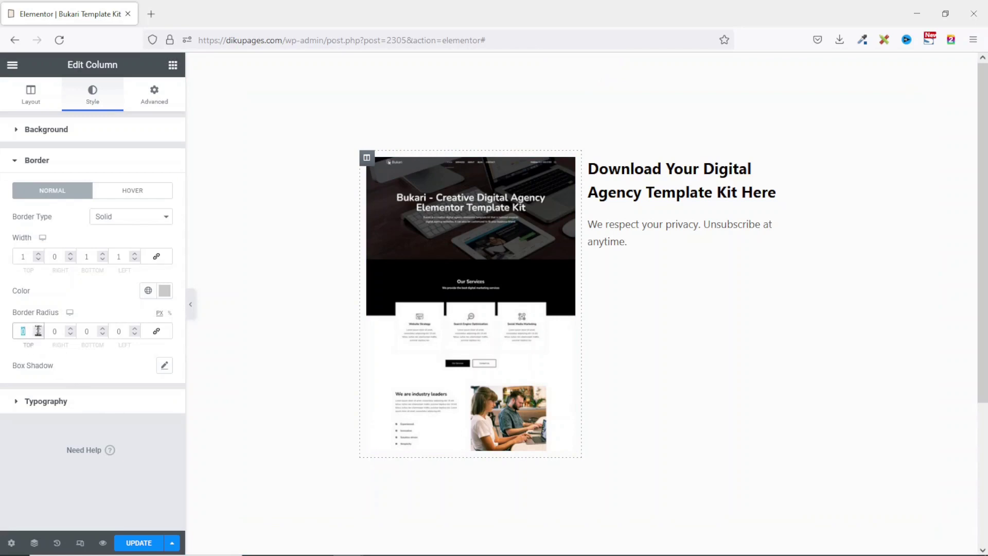
pyautogui.doubleClick(114, 332)
pyautogui.click(188, 305)
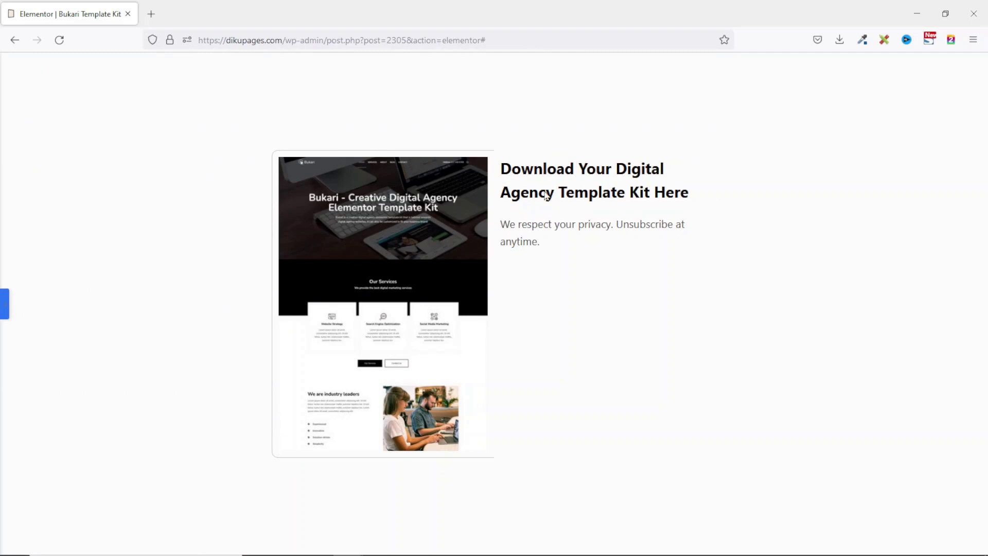
pyautogui.click(3, 308)
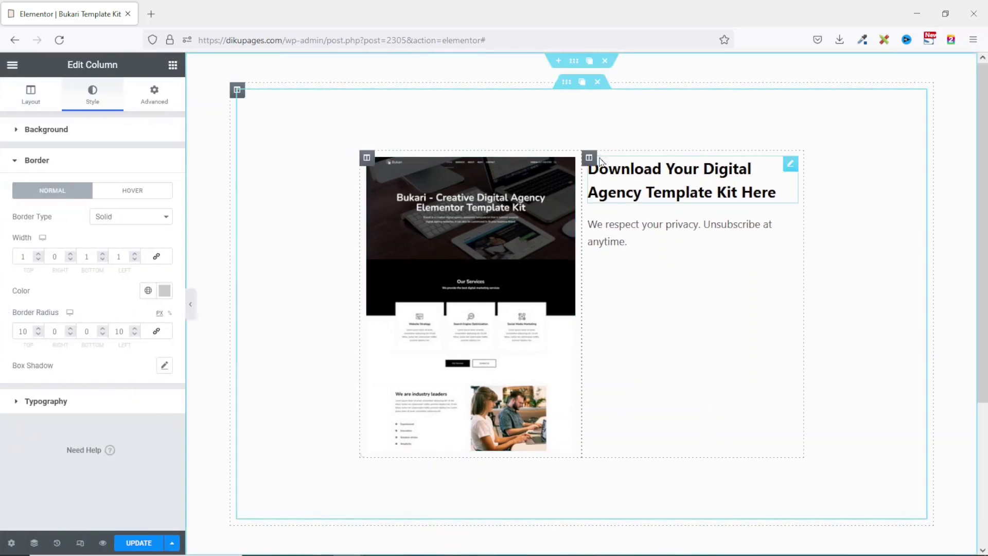
# Step: Give the text column containing the heading a solid border 1 px wide on all sides
pyautogui.click(590, 159)
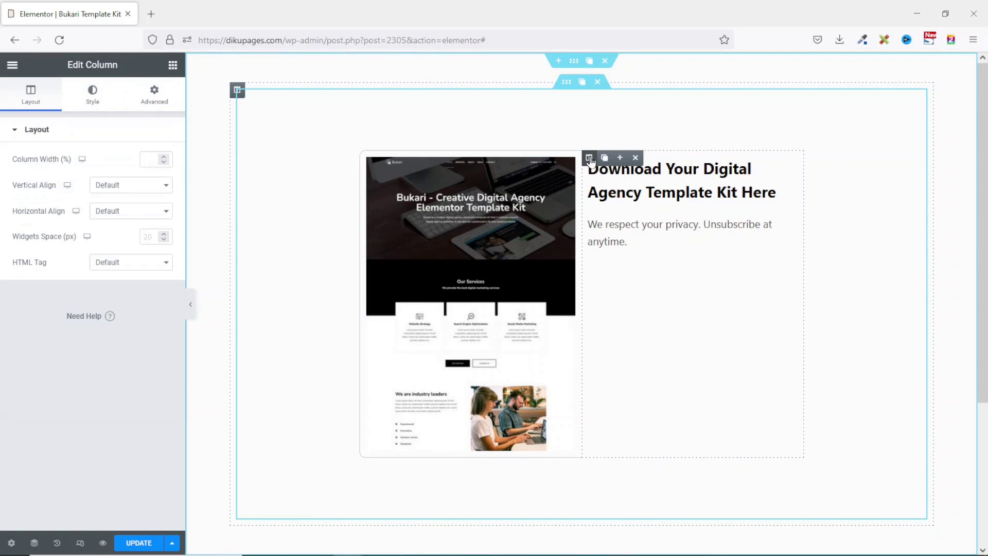
pyautogui.click(92, 98)
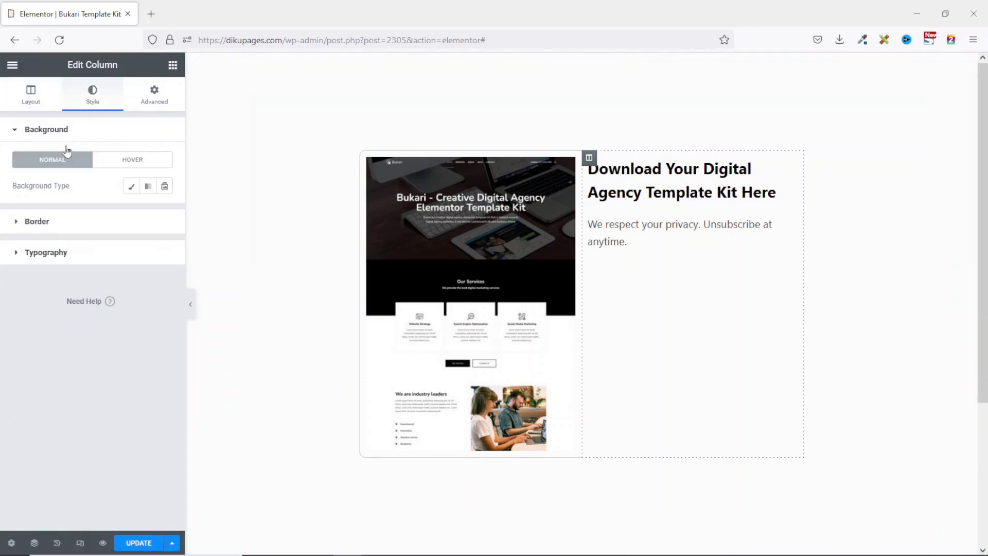
pyautogui.click(37, 222)
pyautogui.click(123, 216)
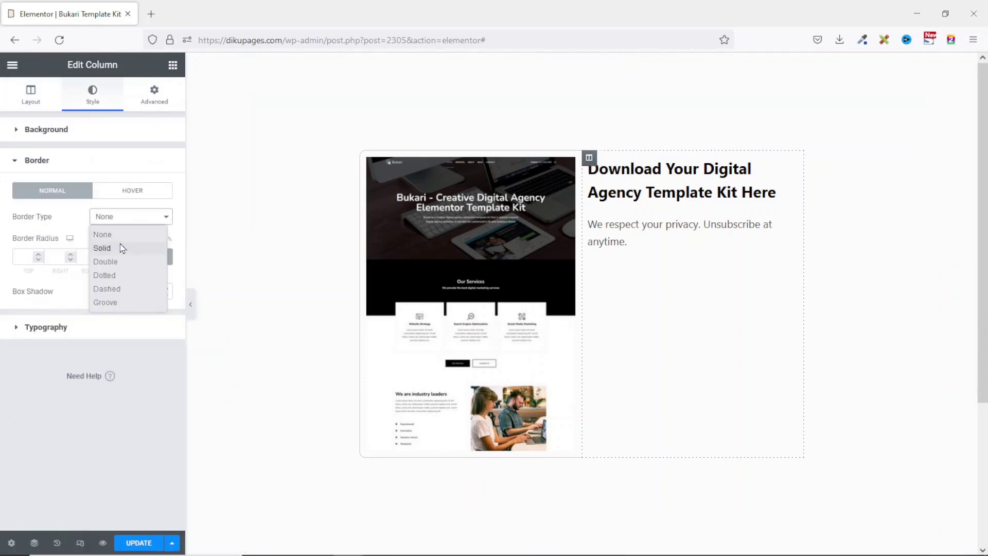
pyautogui.click(122, 247)
pyautogui.click(25, 254)
pyautogui.write('1')
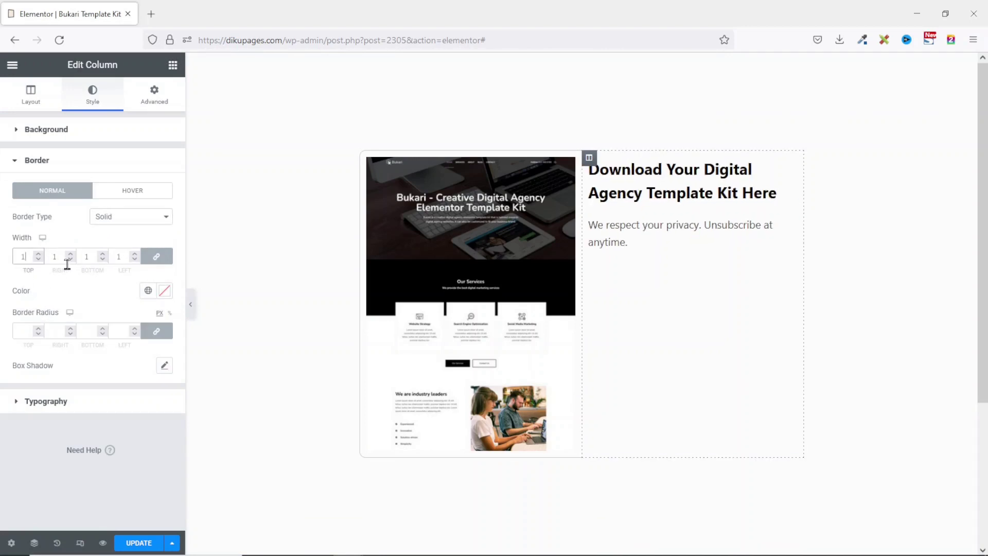
# Step: Unlink the text column's border widths, set the left width to 0, and preview the result
pyautogui.click(158, 260)
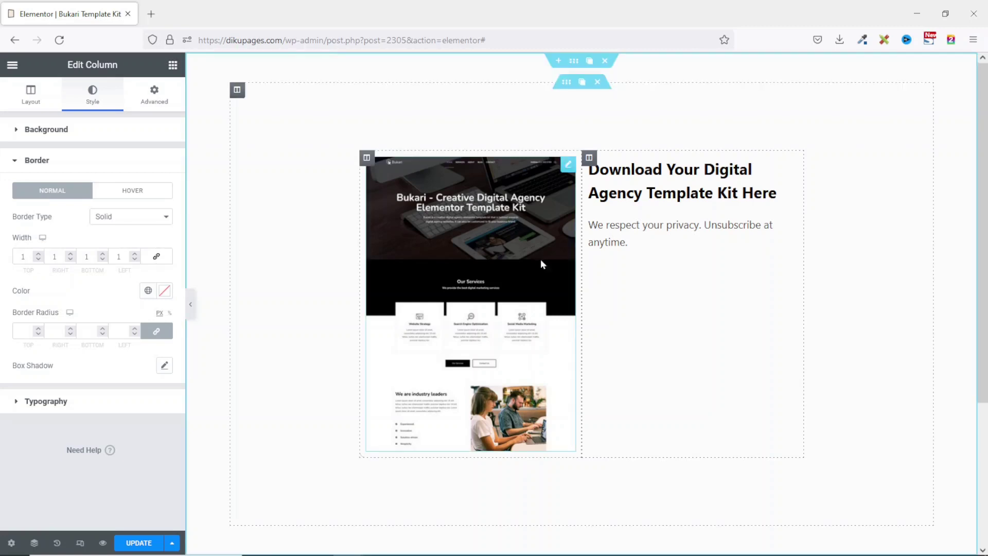
pyautogui.click(190, 307)
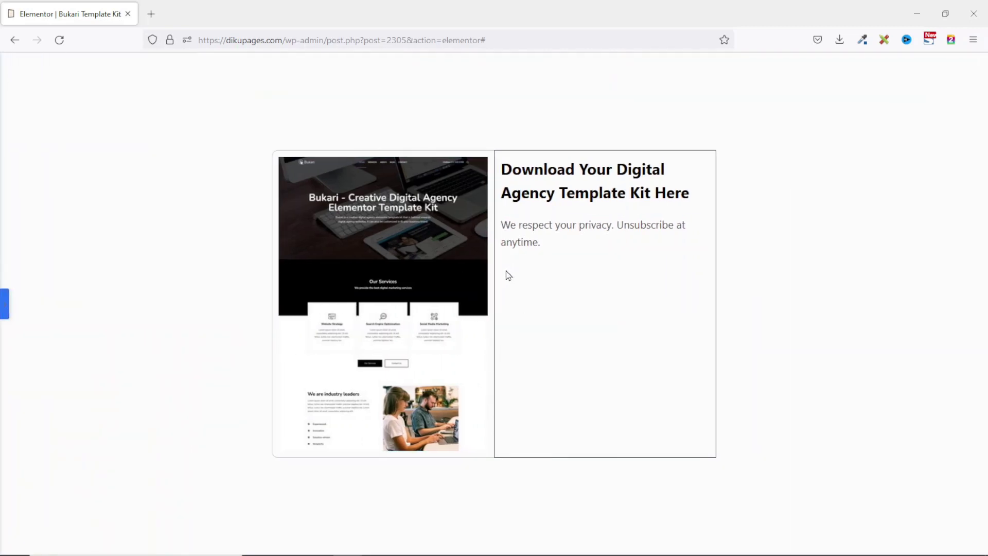
pyautogui.click(6, 309)
pyautogui.doubleClick(110, 256)
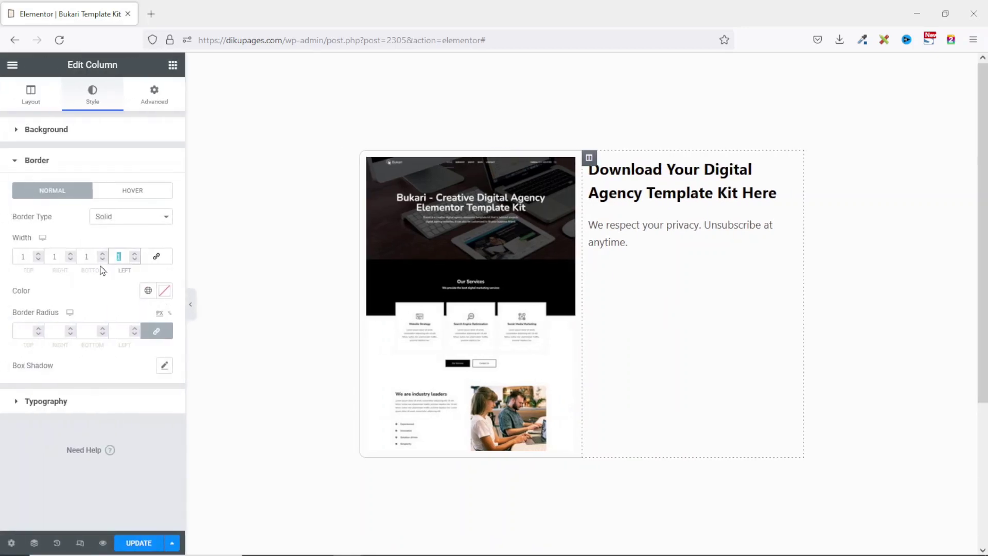
pyautogui.write('0')
pyautogui.click(190, 308)
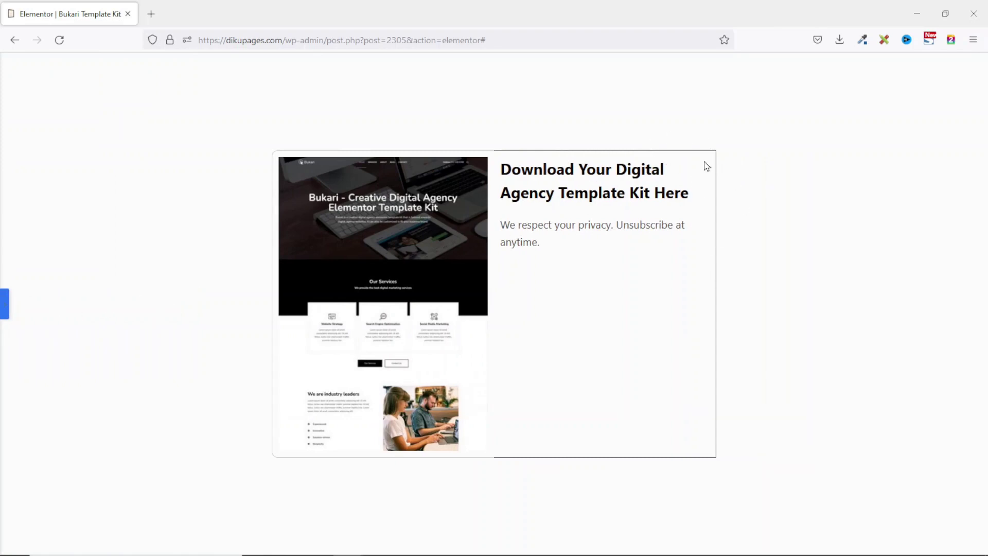
pyautogui.click(4, 305)
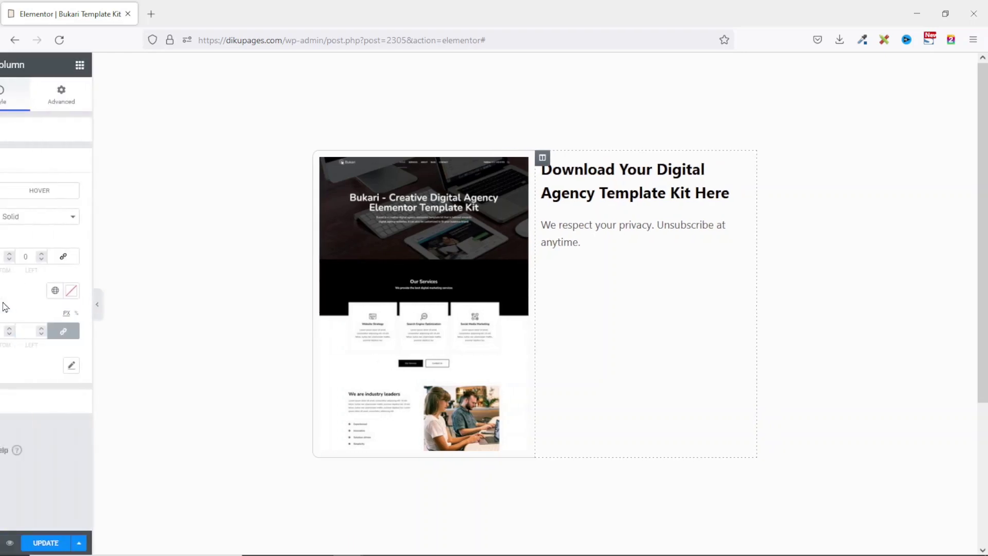
# Step: Set the text column's border color to light grey #c9c9c9
pyautogui.click(165, 291)
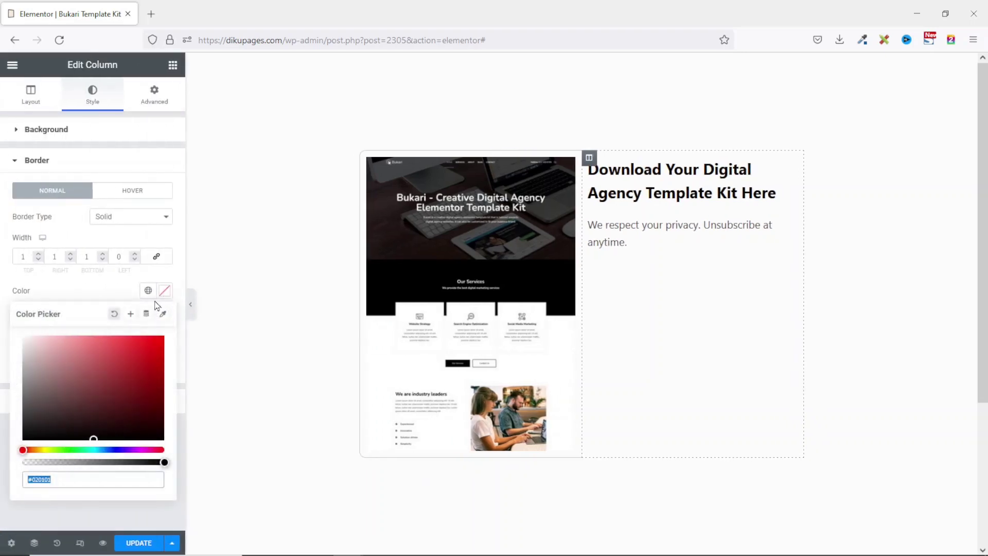
pyautogui.write('c9c9c9')
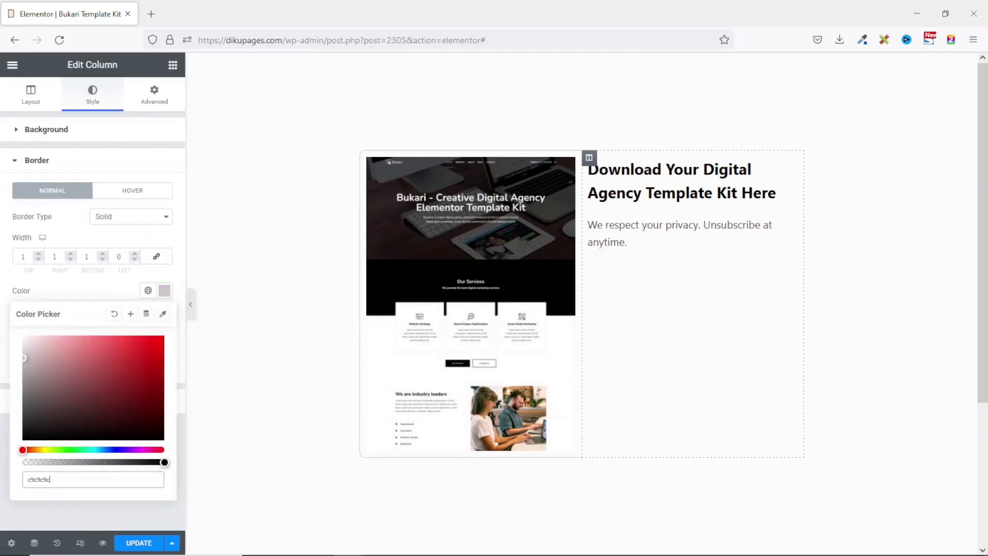
pyautogui.click(163, 292)
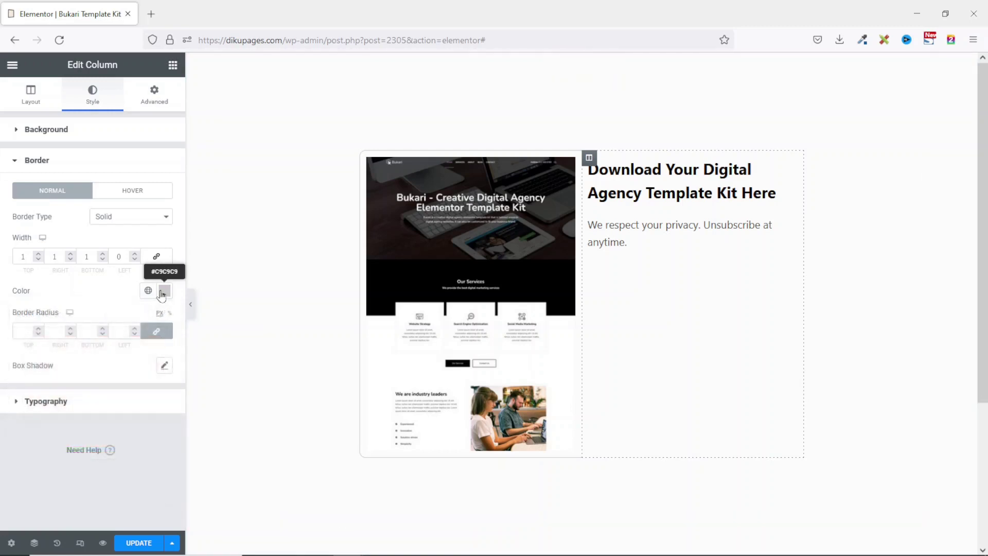
# Step: Set the text column's unlinked border radius to 10 px right and bottom and 0 top and left, preview it, and update the page
pyautogui.click(155, 332)
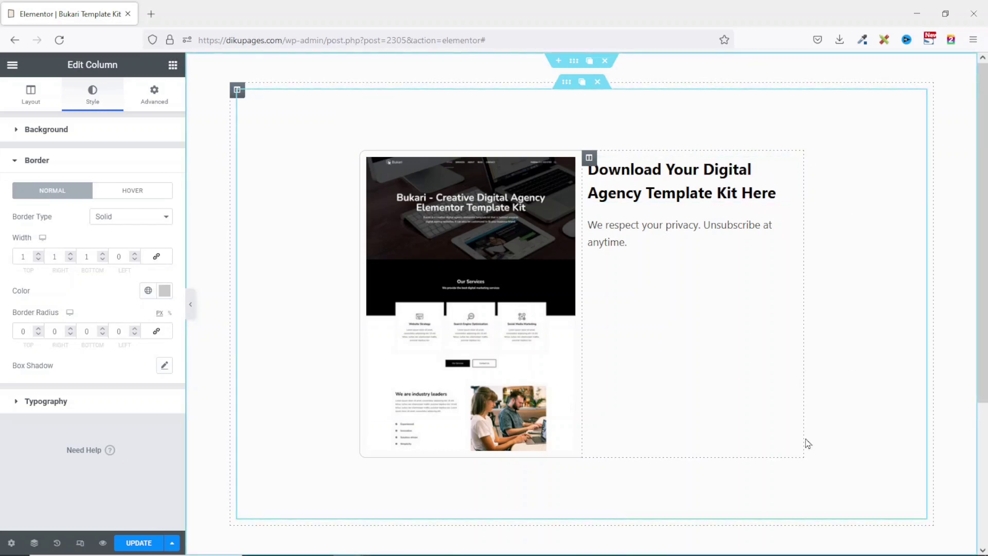
pyautogui.doubleClick(46, 332)
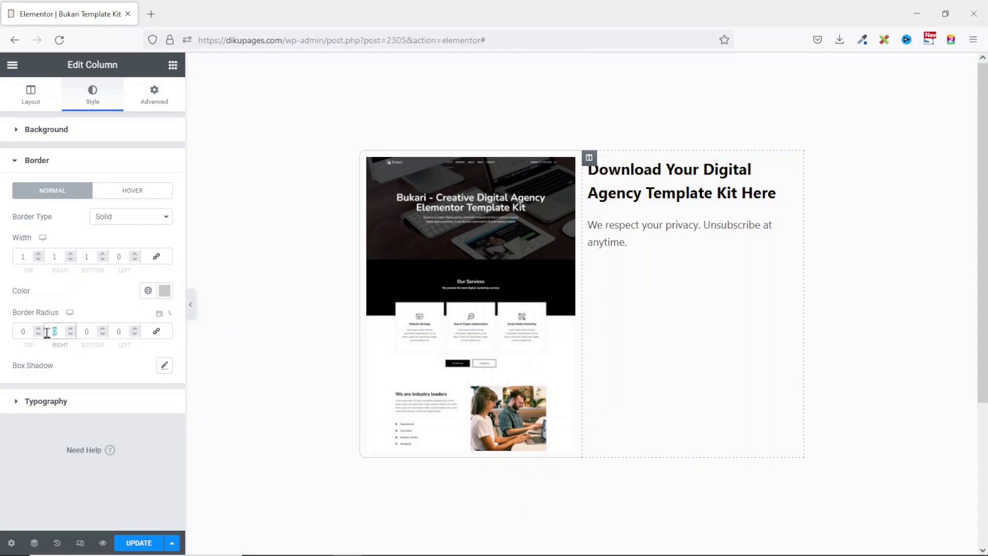
pyautogui.write('10')
pyautogui.press('Tab')
pyautogui.write('10')
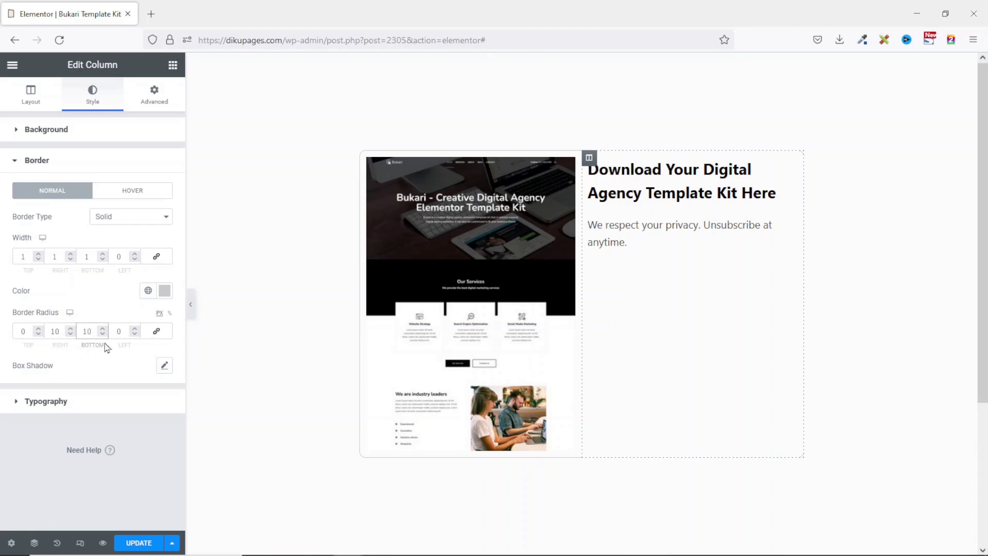
pyautogui.click(190, 313)
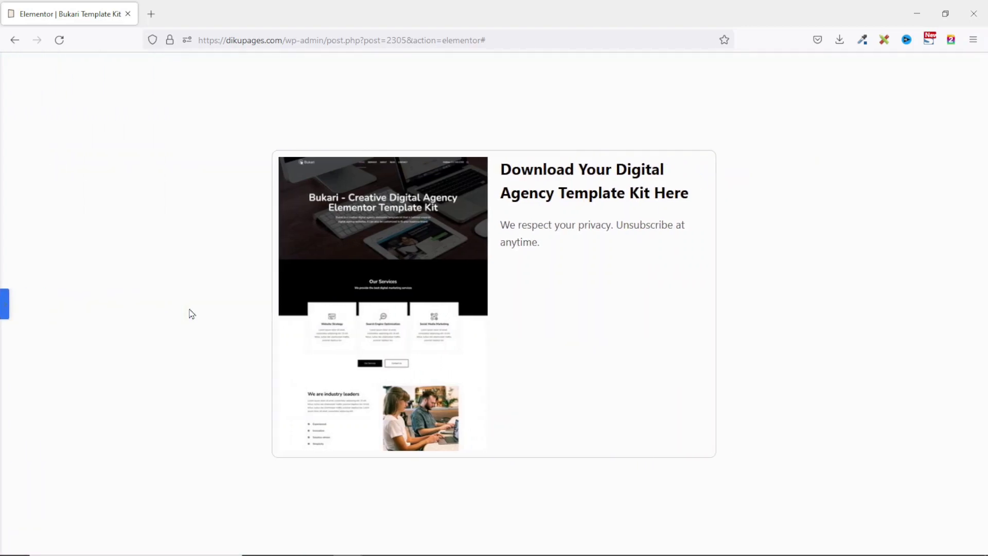
pyautogui.click(5, 311)
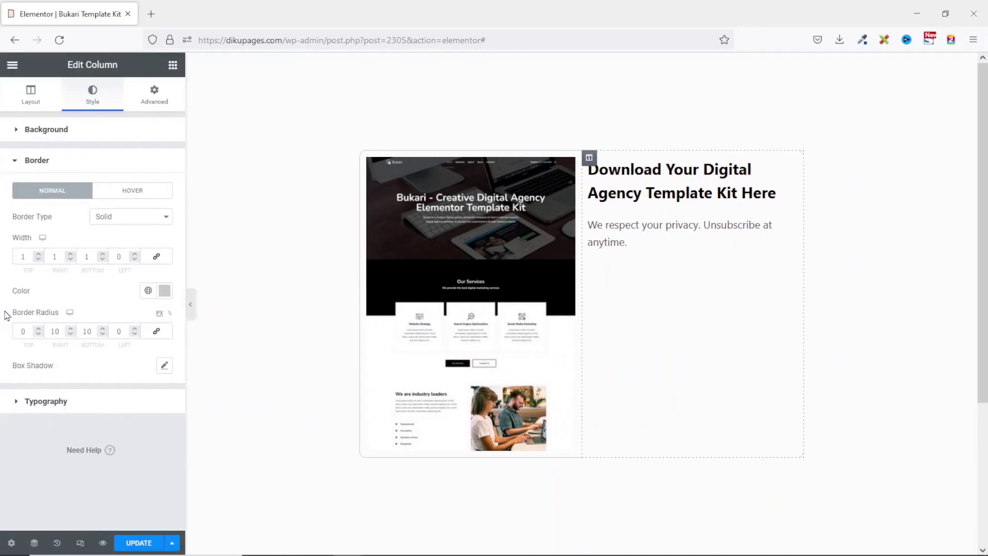
pyautogui.click(139, 543)
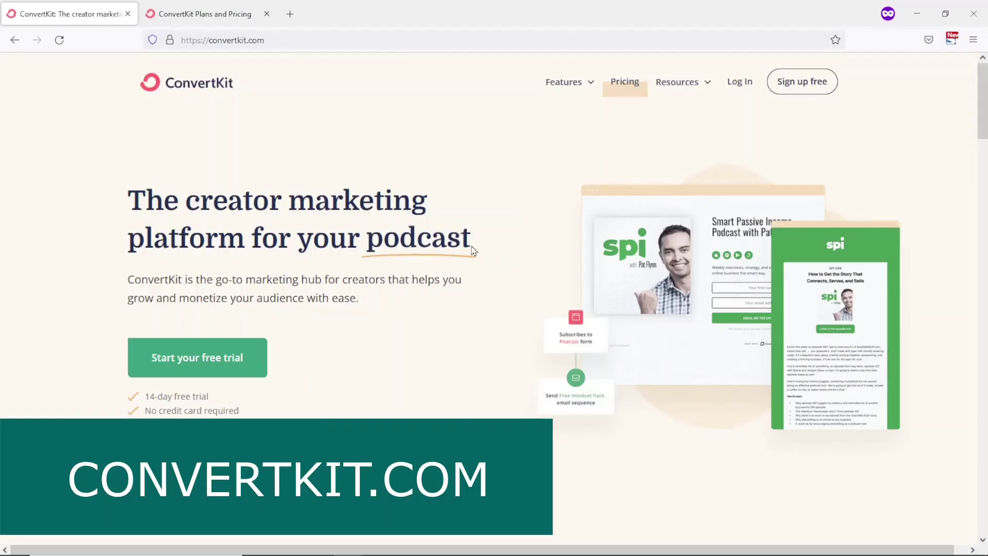
# Step: On the ConvertKit website, open the free sign-up page, compare the Free, Creator and Creator Pro plans, and return to the account form
pyautogui.click(809, 85)
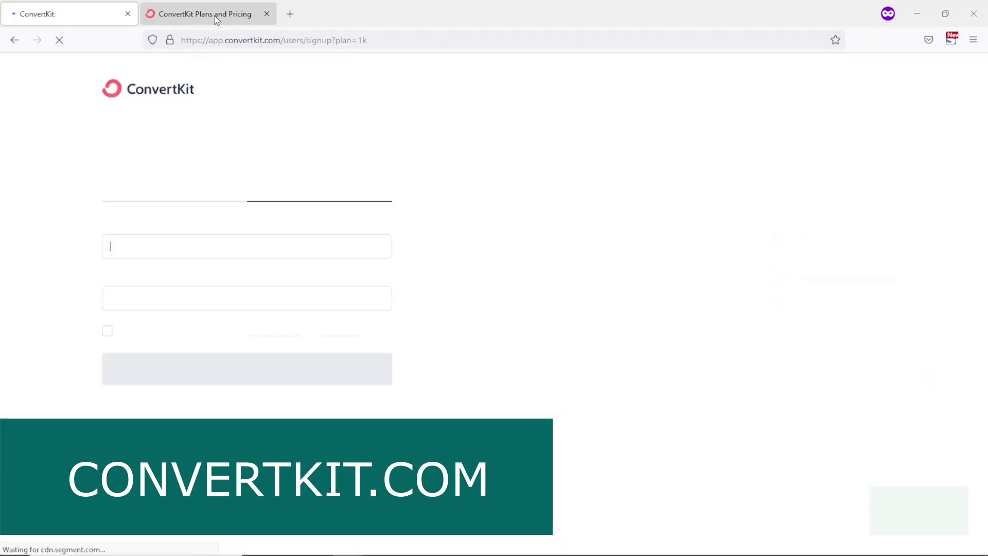
pyautogui.click(215, 19)
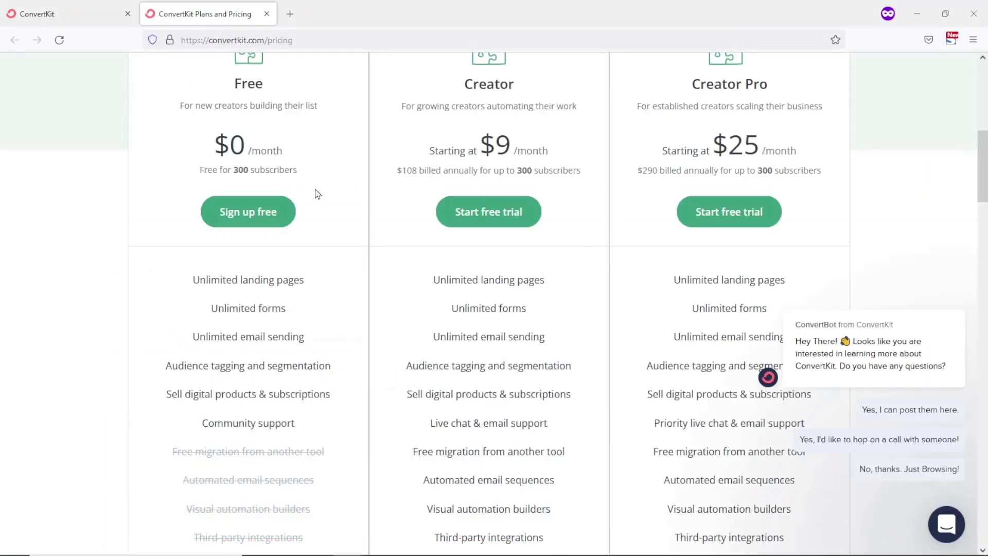
pyautogui.scroll(3, 335, 328)
pyautogui.scroll(-2, 336, 328)
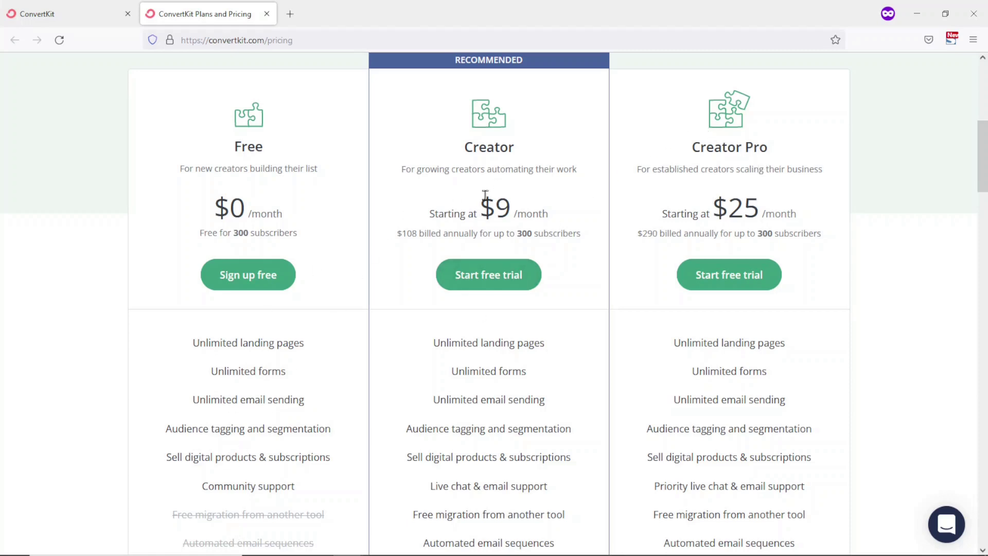
pyautogui.scroll(-2, 485, 195)
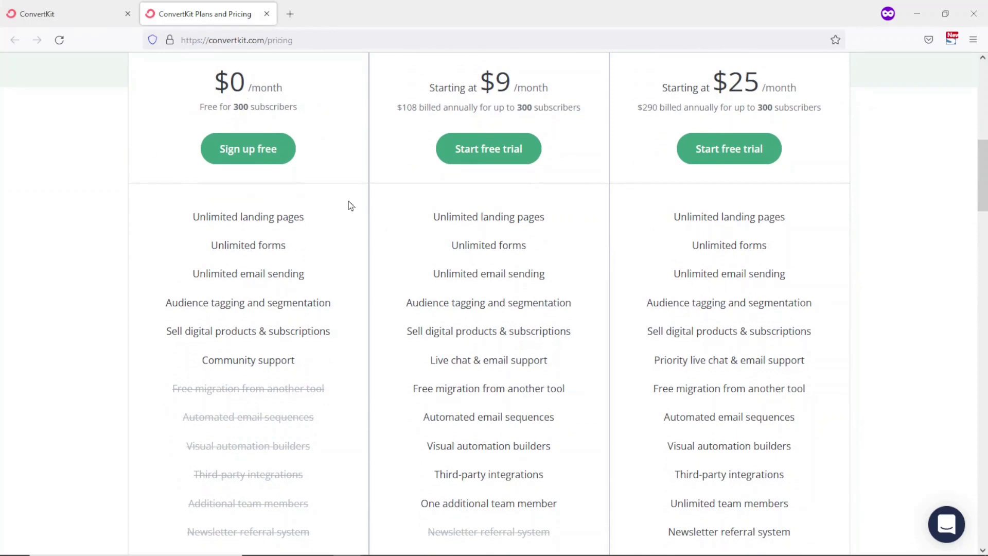
pyautogui.click(266, 15)
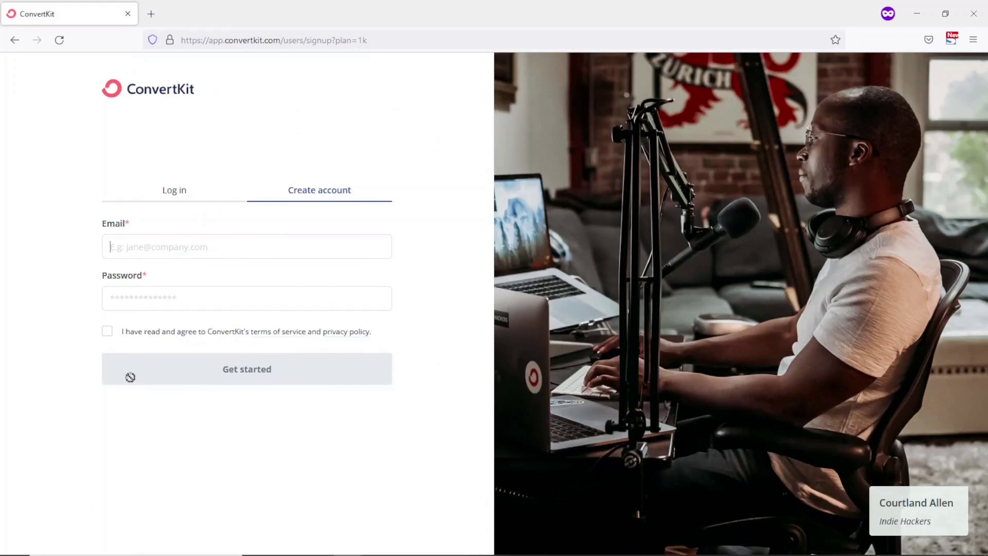
pyautogui.click(179, 251)
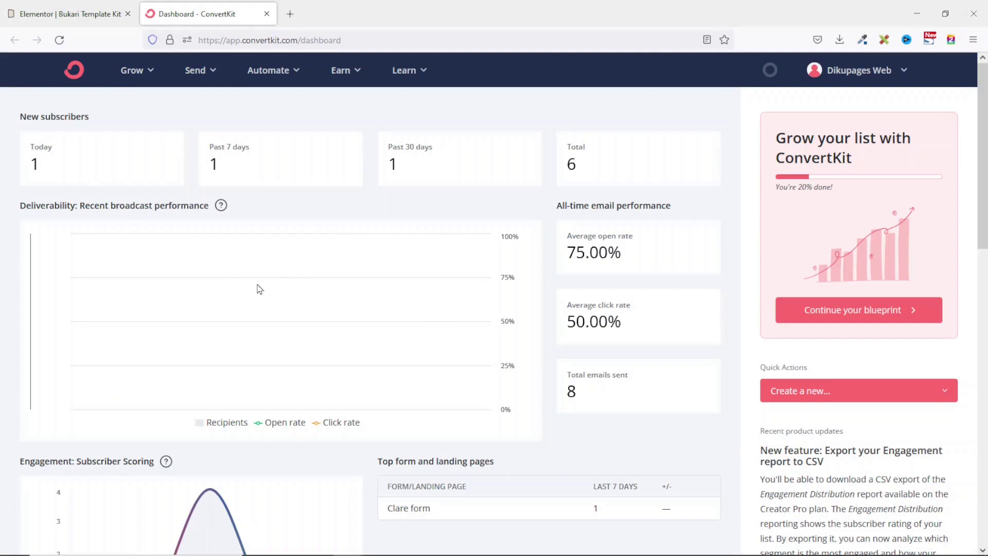
# Step: In the ConvertKit dashboard, create a new form under Landing Pages & Forms with the Inline display format
pyautogui.click(142, 75)
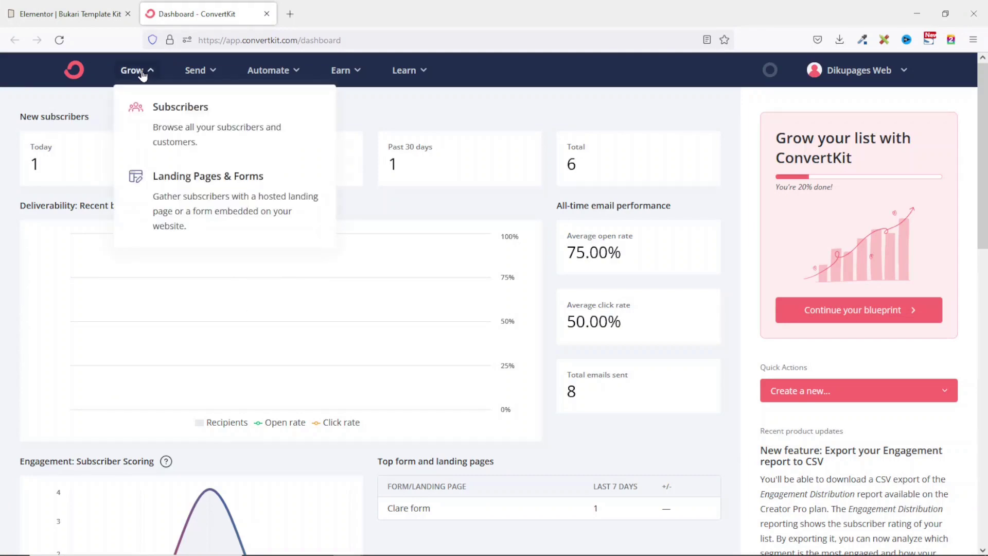
pyautogui.click(218, 196)
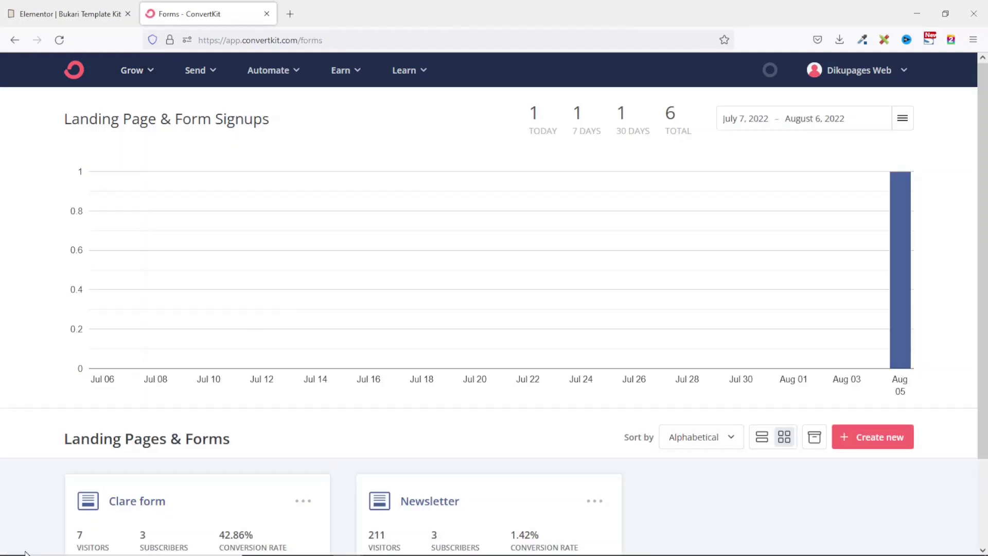
pyautogui.scroll(-3, 417, 516)
pyautogui.scroll(3, 407, 521)
pyautogui.click(873, 444)
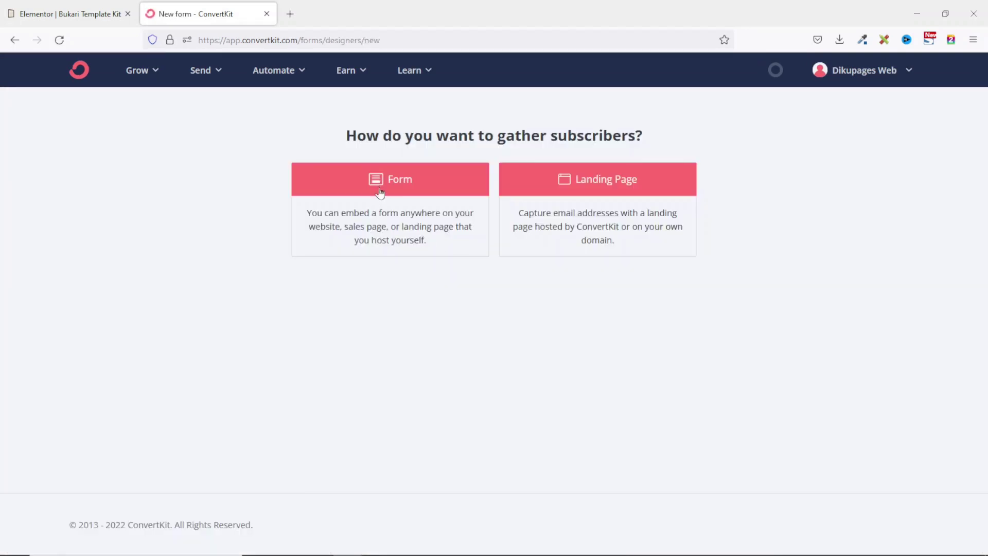
pyautogui.click(380, 192)
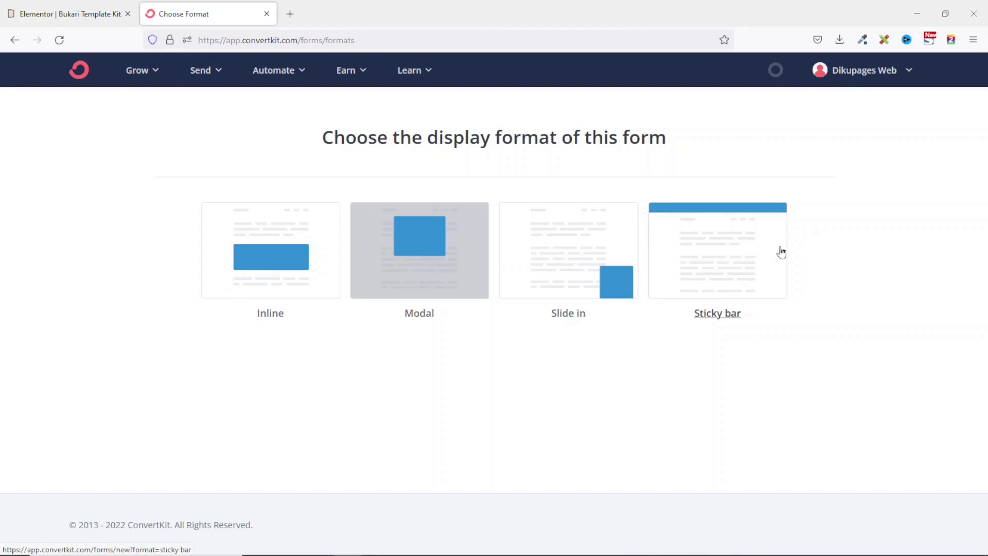
pyautogui.click(293, 265)
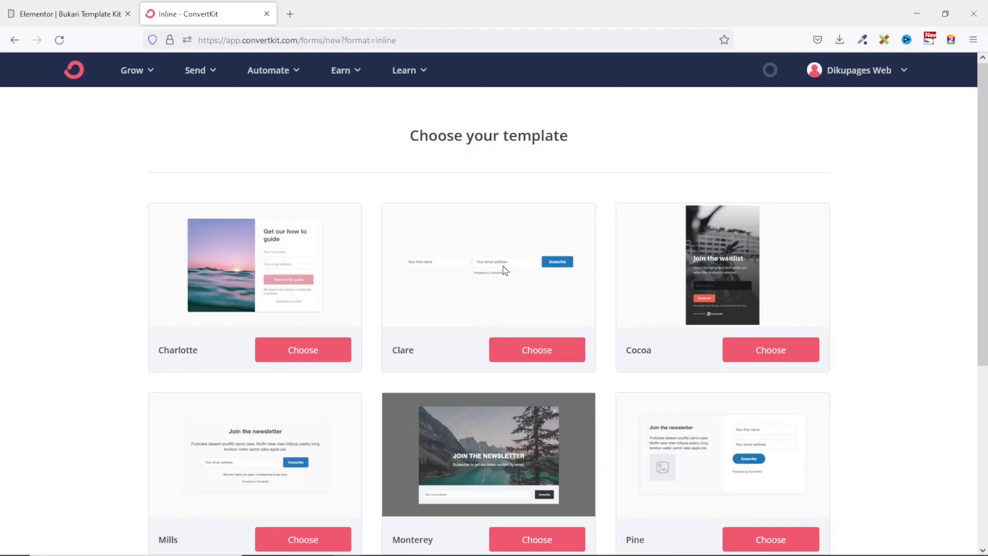
# Step: Browse the inline form templates and choose the Clare template
pyautogui.scroll(-5, 507, 263)
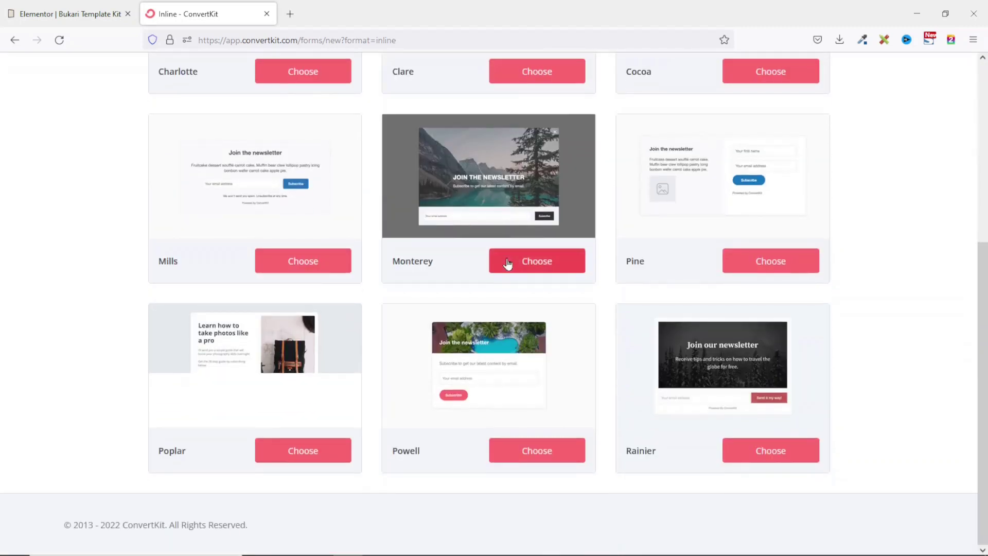
pyautogui.scroll(4, 507, 264)
pyautogui.scroll(1, 507, 263)
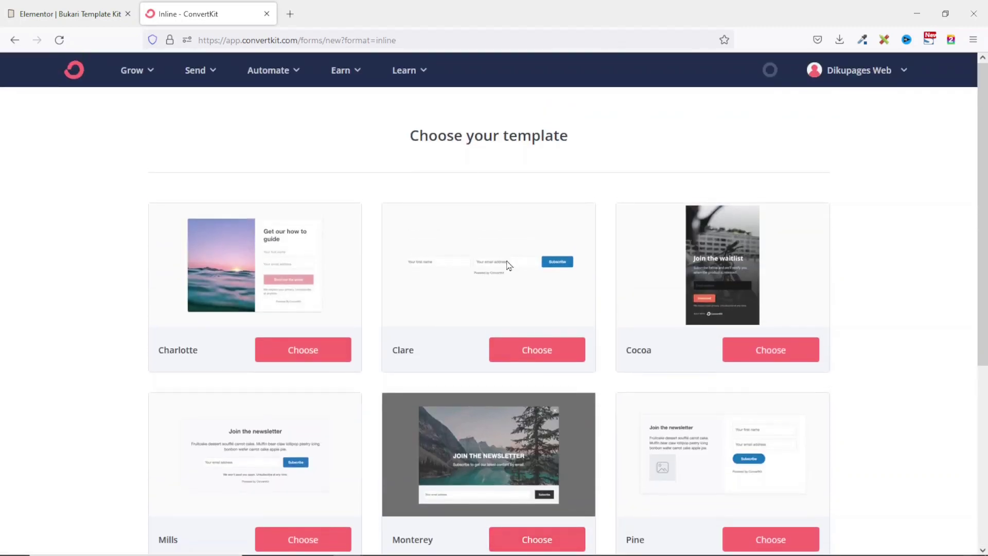
pyautogui.click(536, 352)
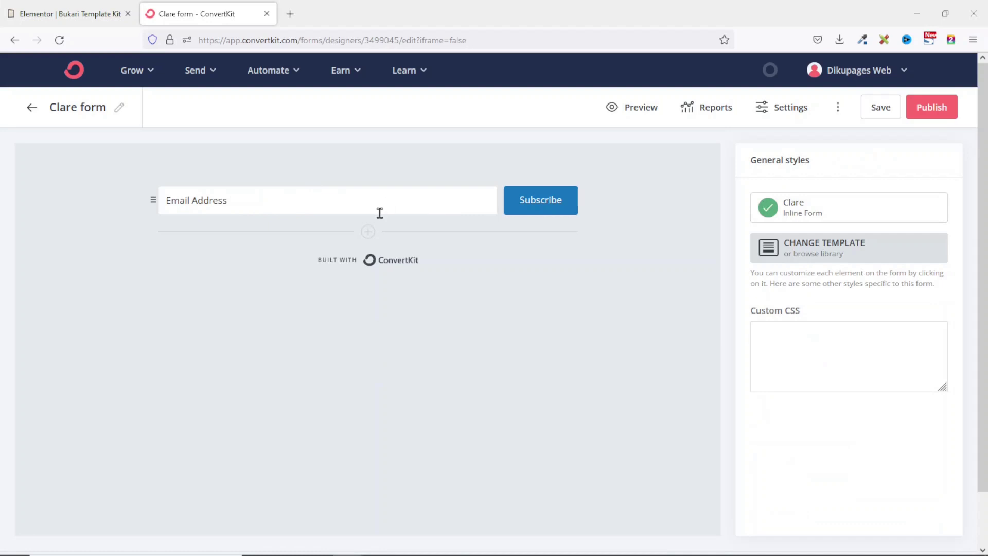
# Step: Add a custom field to the Clare form, assign it to First Name, and select its label text
pyautogui.click(369, 233)
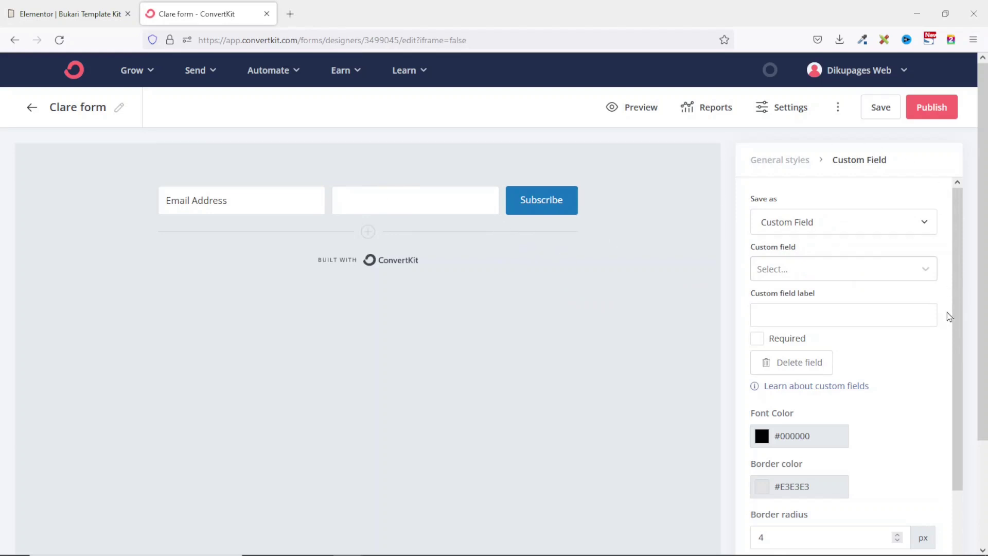
pyautogui.click(817, 274)
pyautogui.click(793, 304)
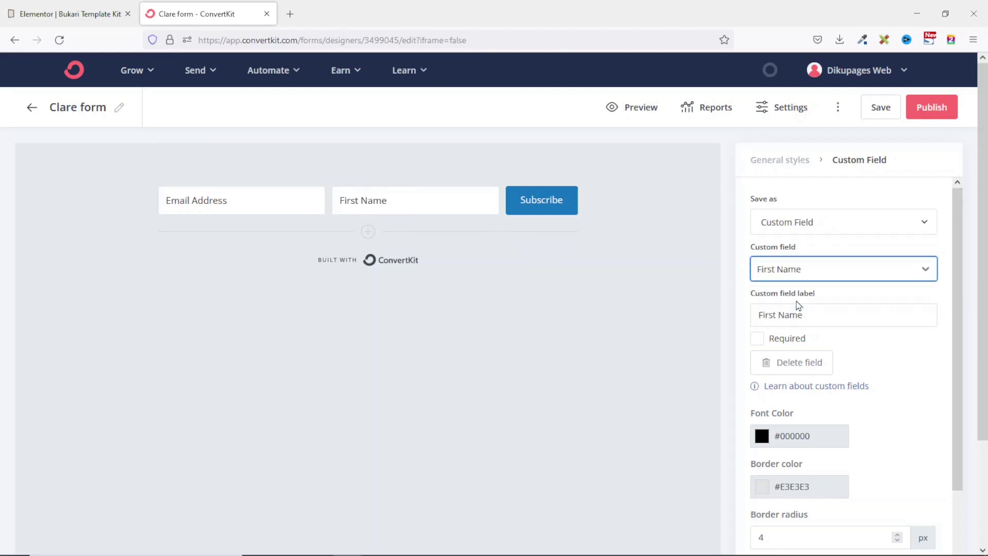
pyautogui.moveTo(833, 314); pyautogui.dragTo(730, 317)
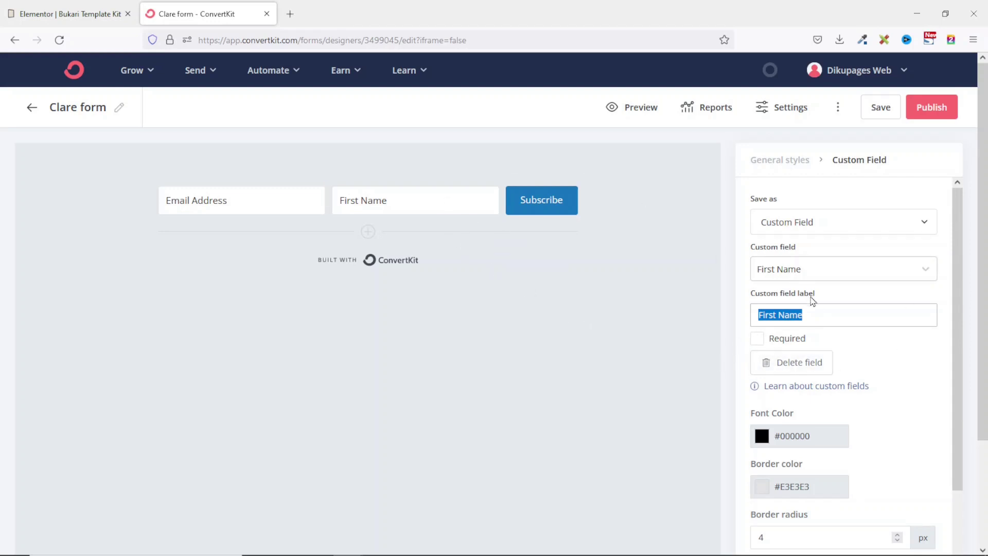
# Step: Try the Bold font weight on the form's input fields and set it back to Normal
pyautogui.scroll(-3, 812, 300)
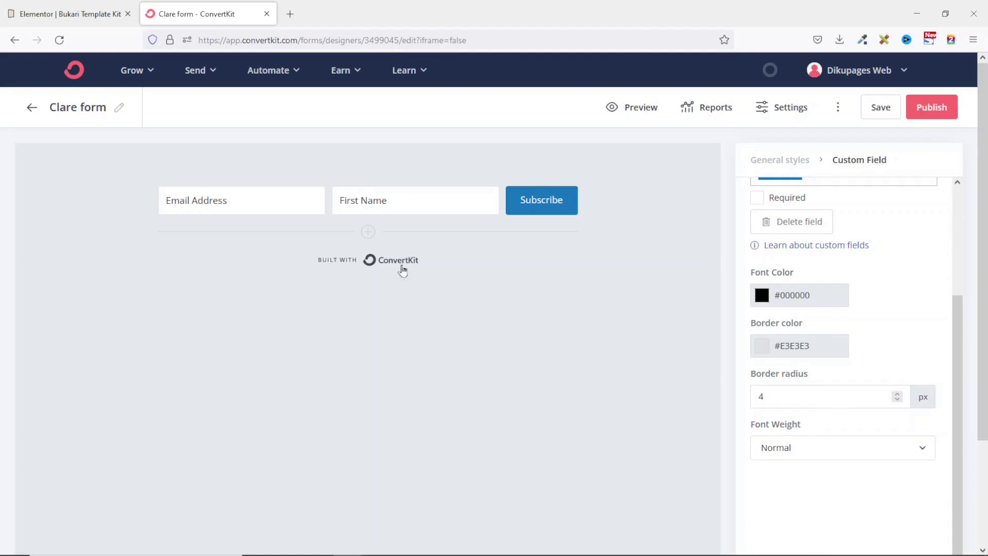
pyautogui.click(812, 448)
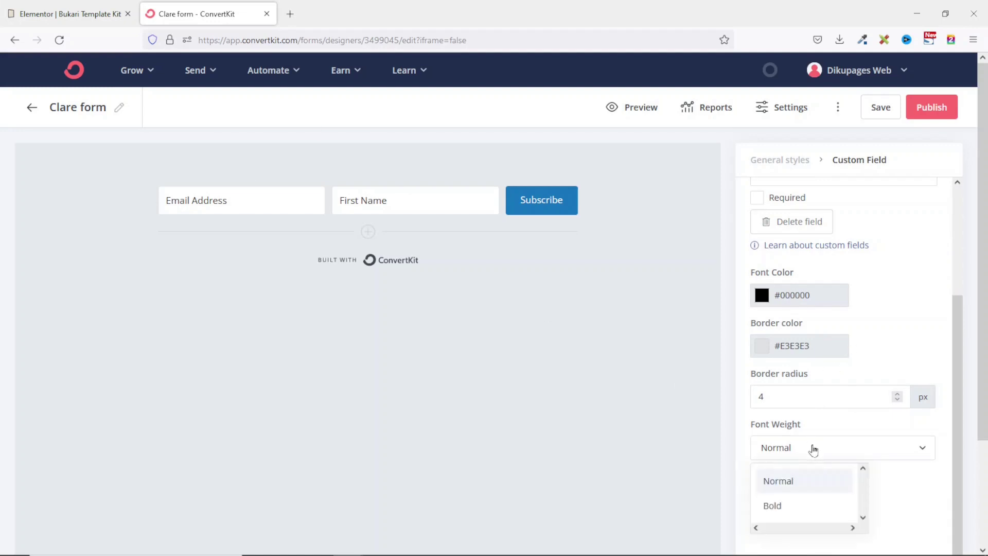
pyautogui.click(790, 509)
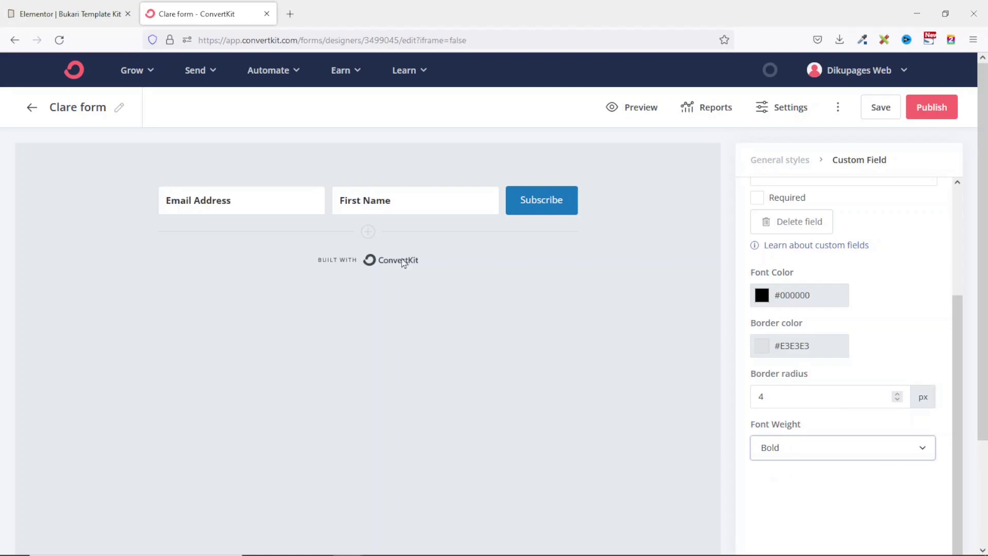
pyautogui.click(810, 455)
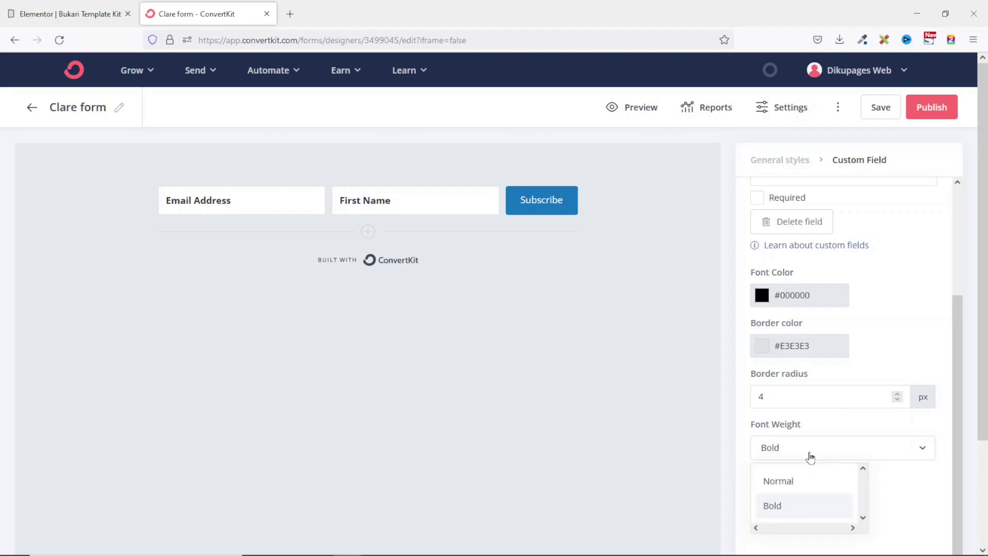
pyautogui.click(798, 486)
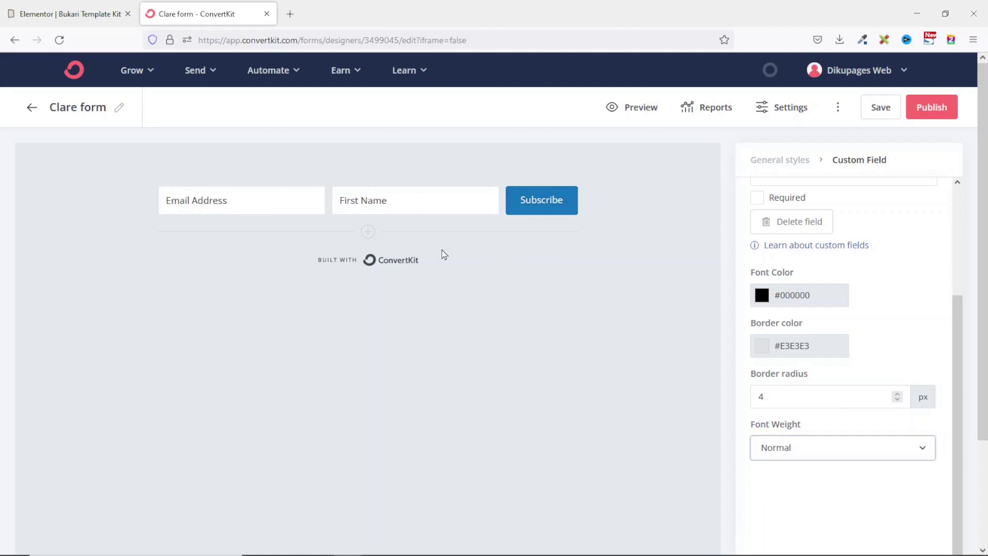
# Step: Change the Subscribe button's text to "SEND ME THE TEMPLATE KIT"
pyautogui.click(550, 209)
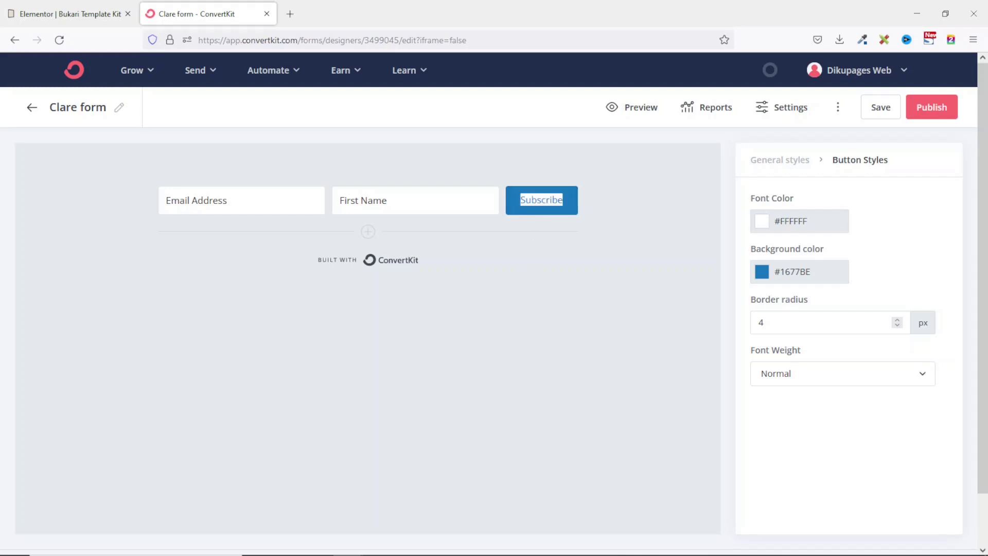
pyautogui.write('SEND ME THE T')
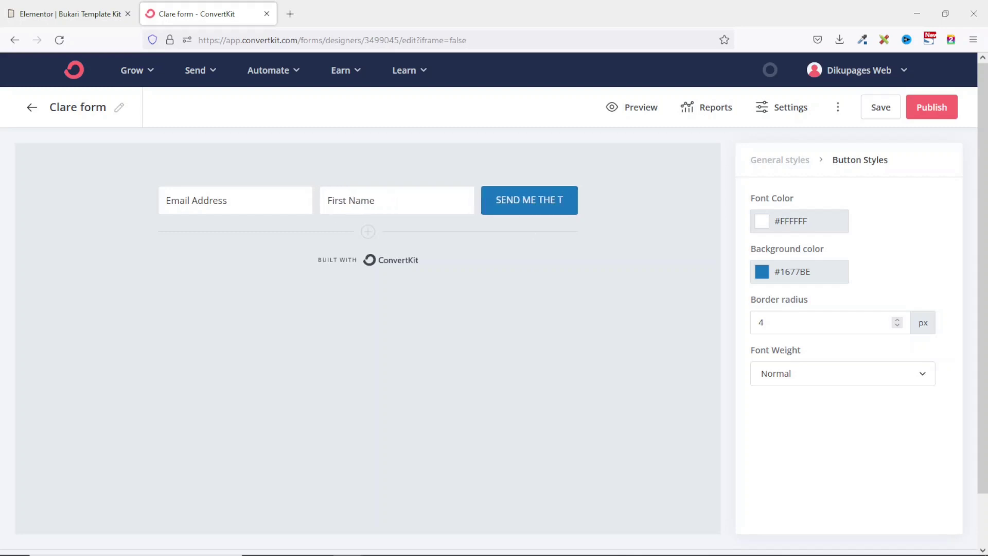
pyautogui.write('EMPLATE KIT')
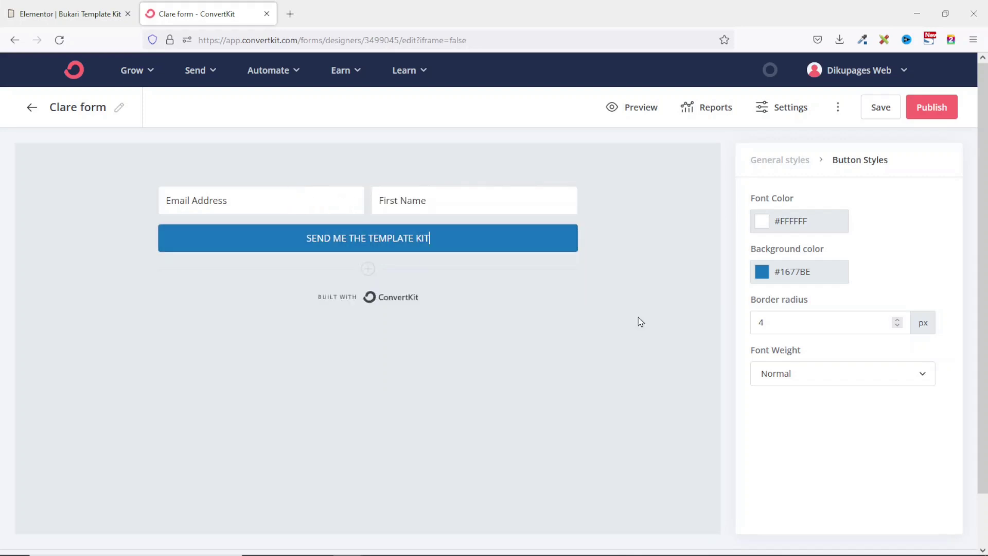
# Step: Set the form button's background color to black (#000000) and its font weight to Bold
pyautogui.click(763, 270)
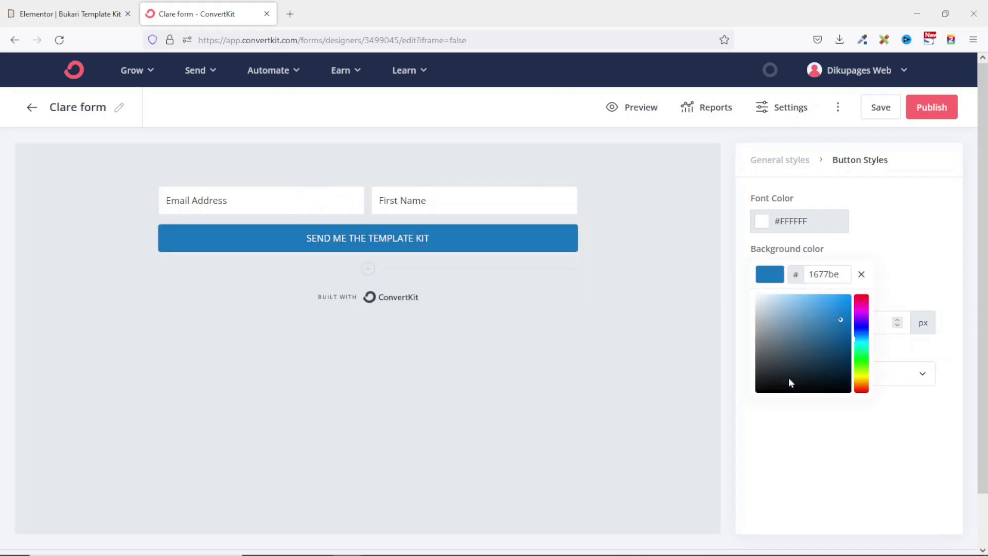
pyautogui.moveTo(792, 382); pyautogui.dragTo(754, 406)
pyautogui.click(735, 403)
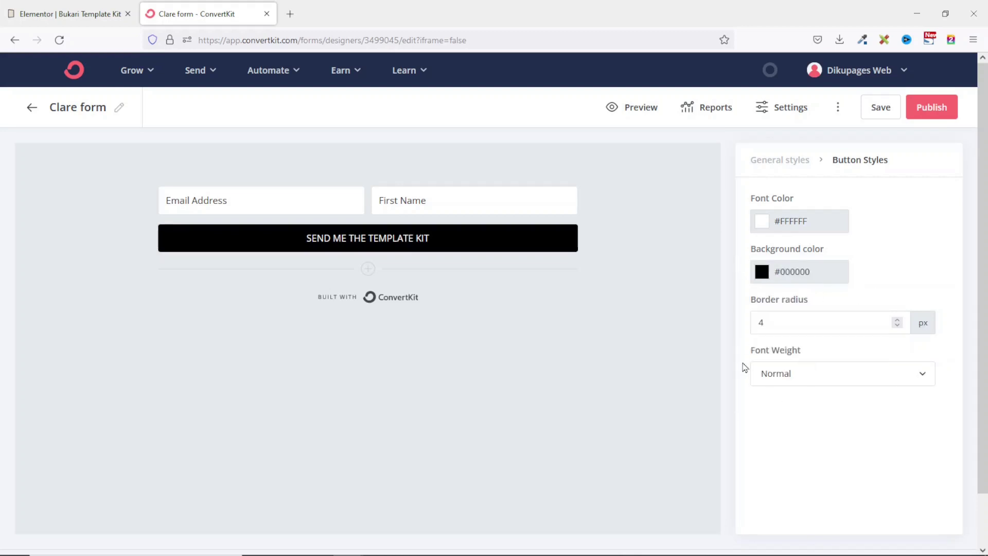
pyautogui.click(779, 377)
pyautogui.click(778, 437)
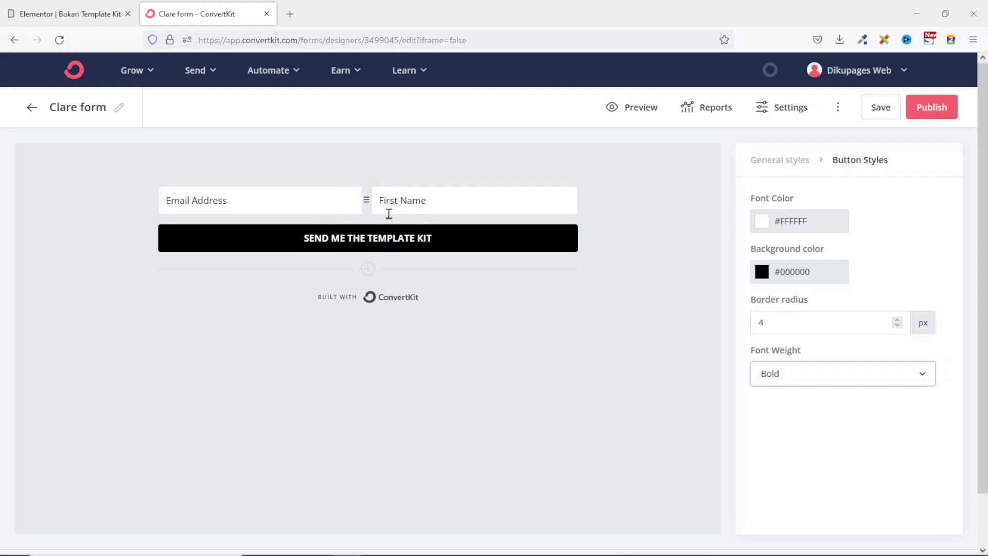
# Step: Move the First Name field ahead of the Email Address field and open the "Built with ConvertKit" badge settings
pyautogui.moveTo(367, 200); pyautogui.dragTo(163, 199)
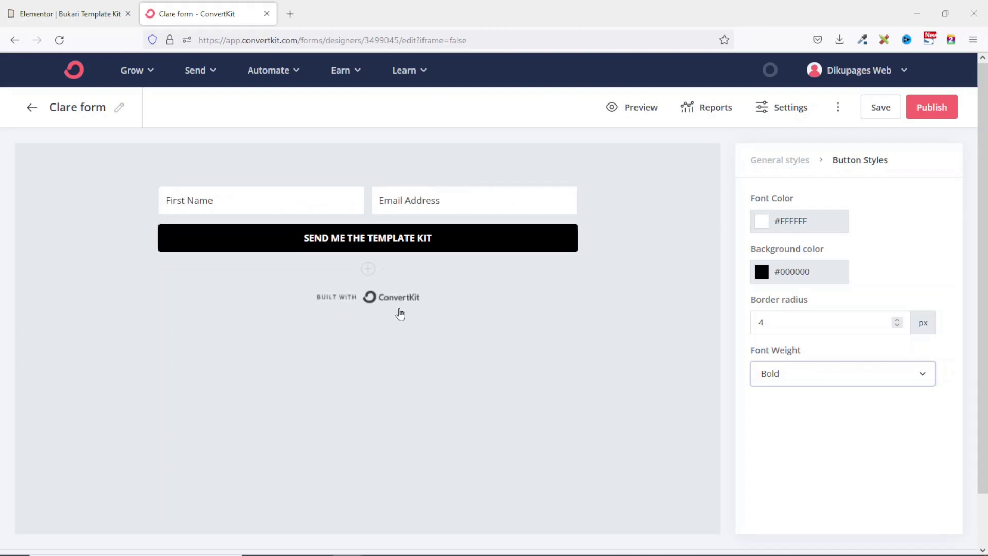
pyautogui.click(369, 300)
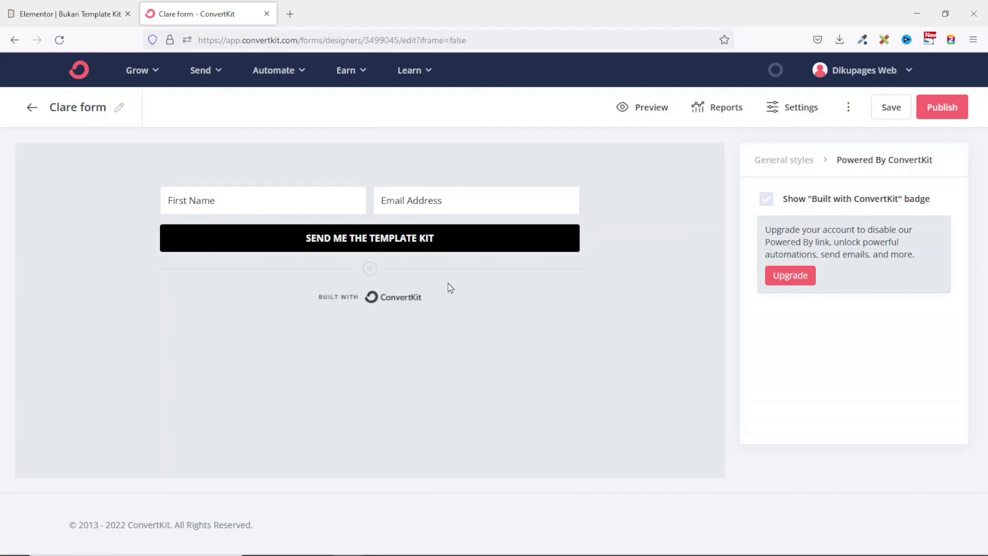
# Step: Publish the Clare form, review its embedding options, and copy the JavaScript embed code
pyautogui.click(947, 109)
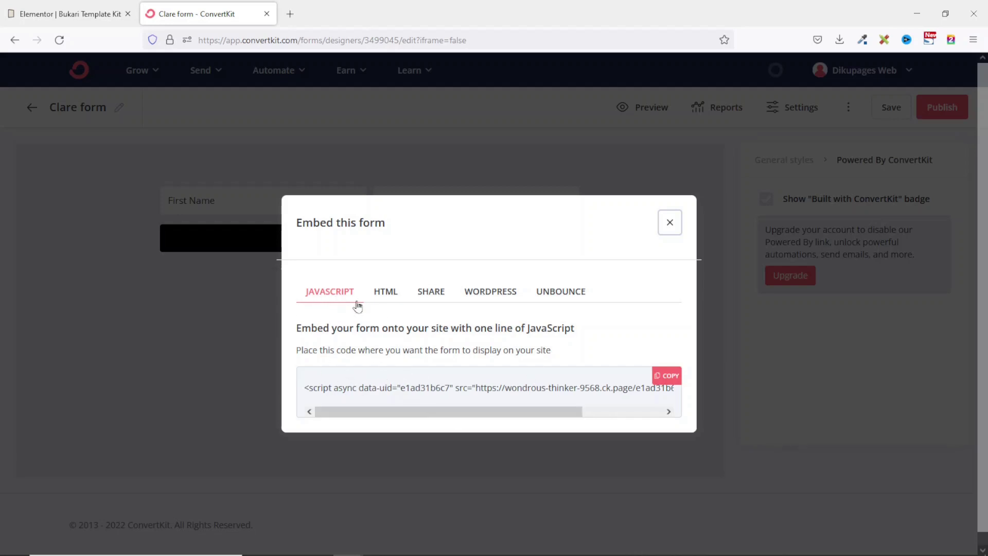
pyautogui.click(395, 295)
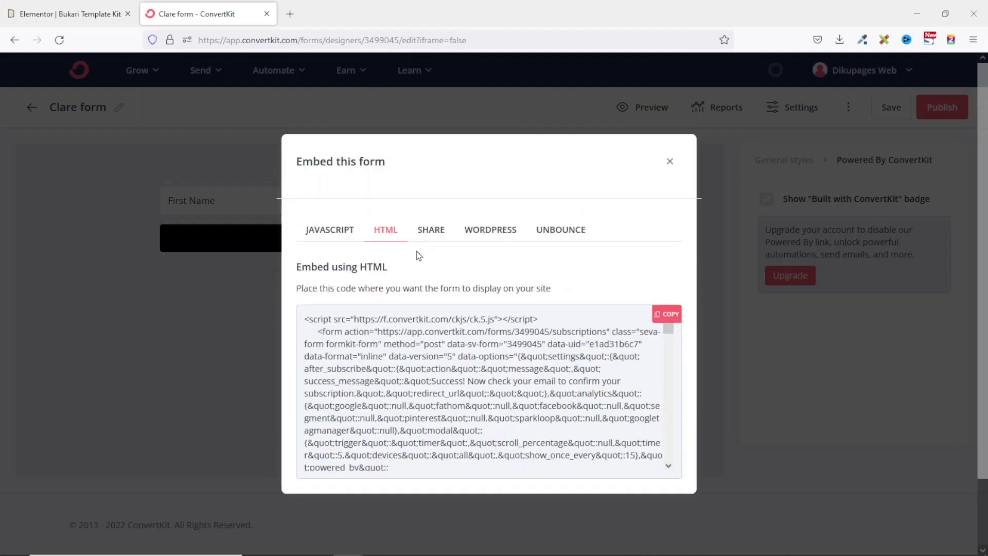
pyautogui.click(427, 232)
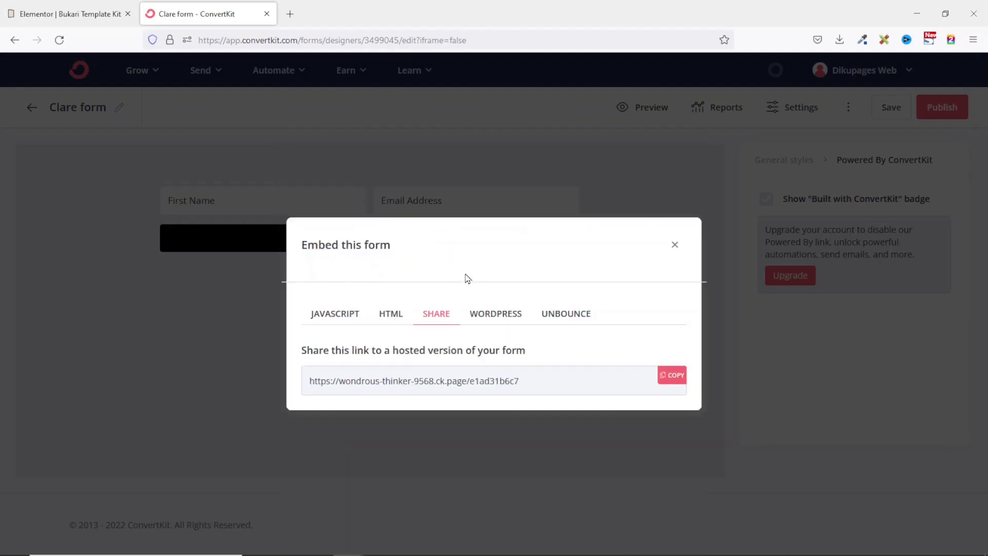
pyautogui.click(496, 315)
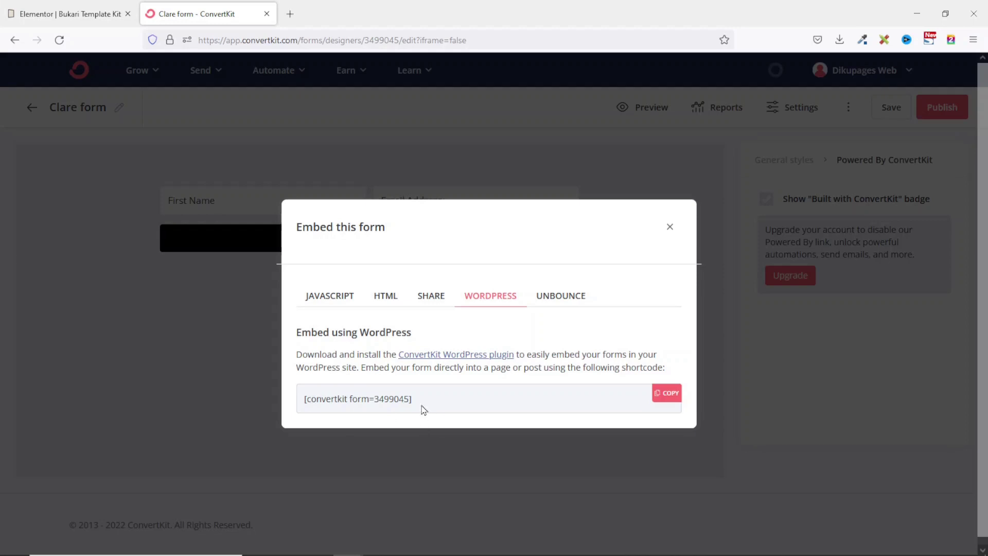
pyautogui.click(330, 298)
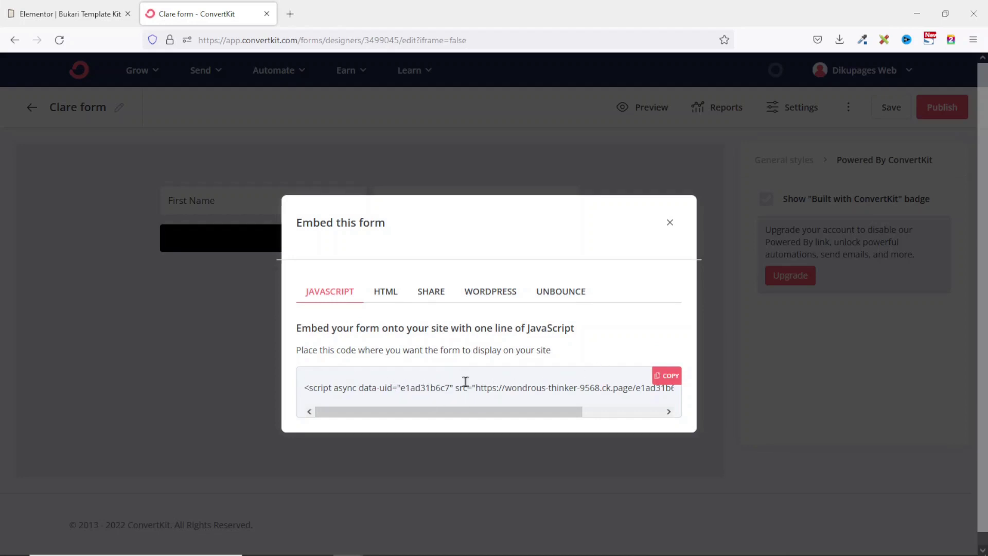
pyautogui.click(668, 380)
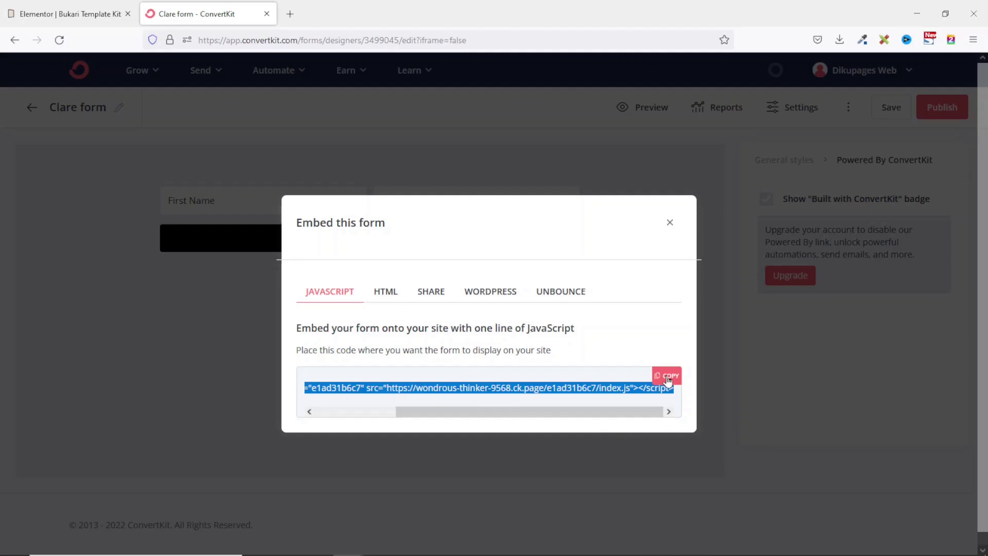
# Step: Switch to the Elementor page and add a Shortcode widget between the download heading and the privacy text
pyautogui.click(67, 19)
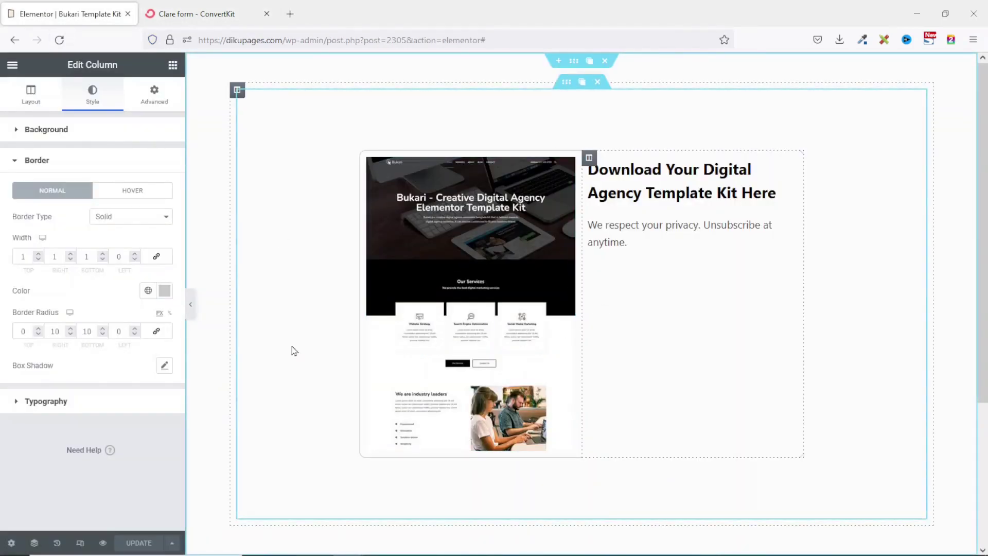
pyautogui.click(172, 66)
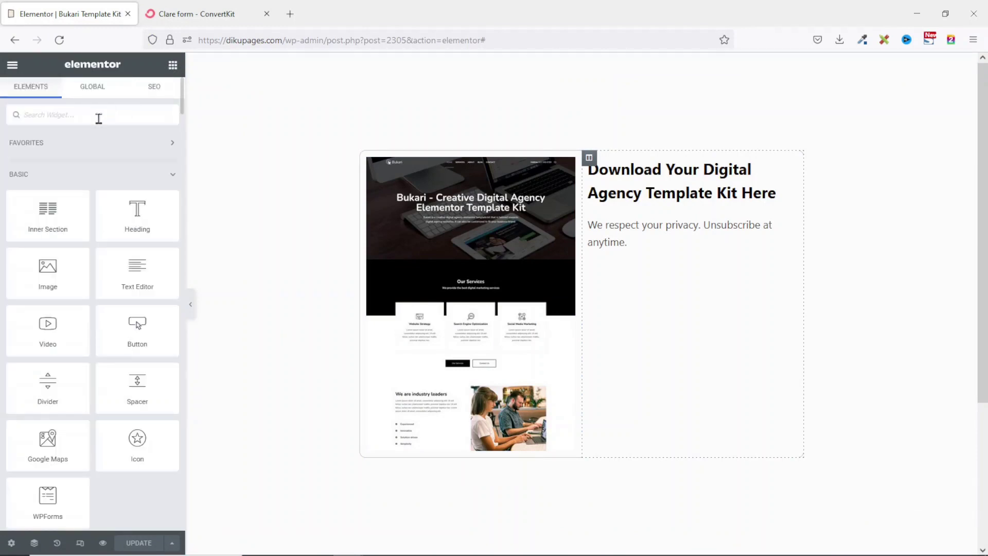
pyautogui.write('SHORTC')
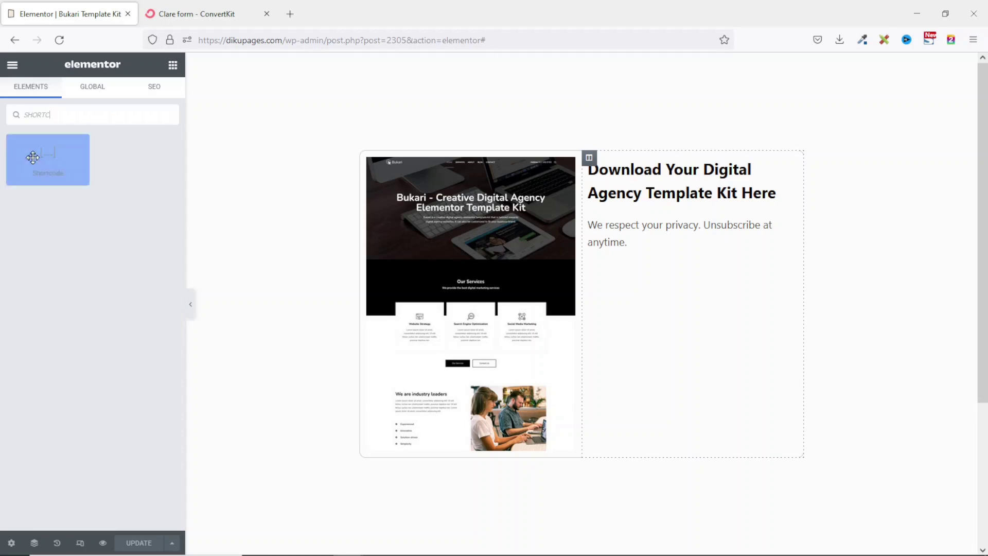
pyautogui.moveTo(46, 155); pyautogui.dragTo(628, 199)
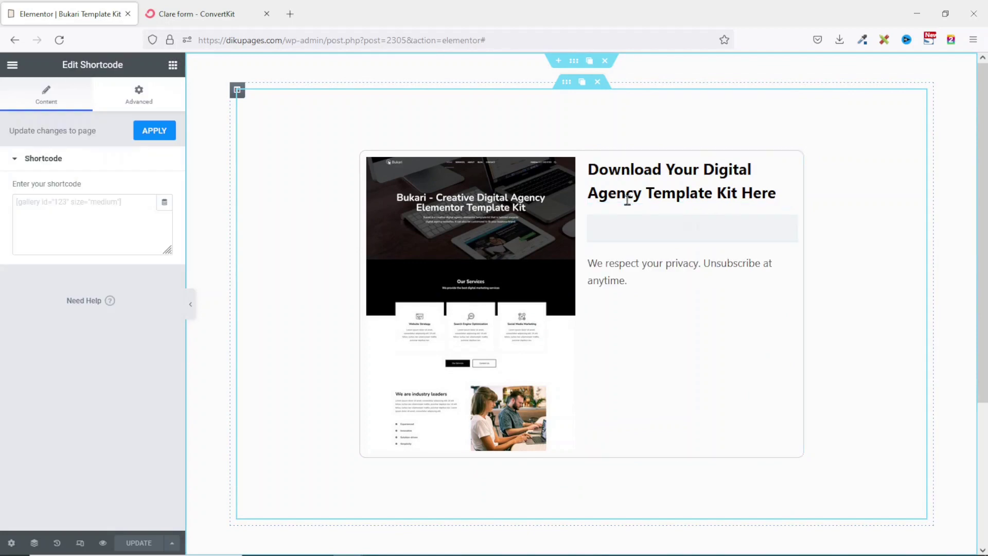
# Step: Paste the copied embed code into the Shortcode widget, update the page, and preview it
pyautogui.click(106, 208)
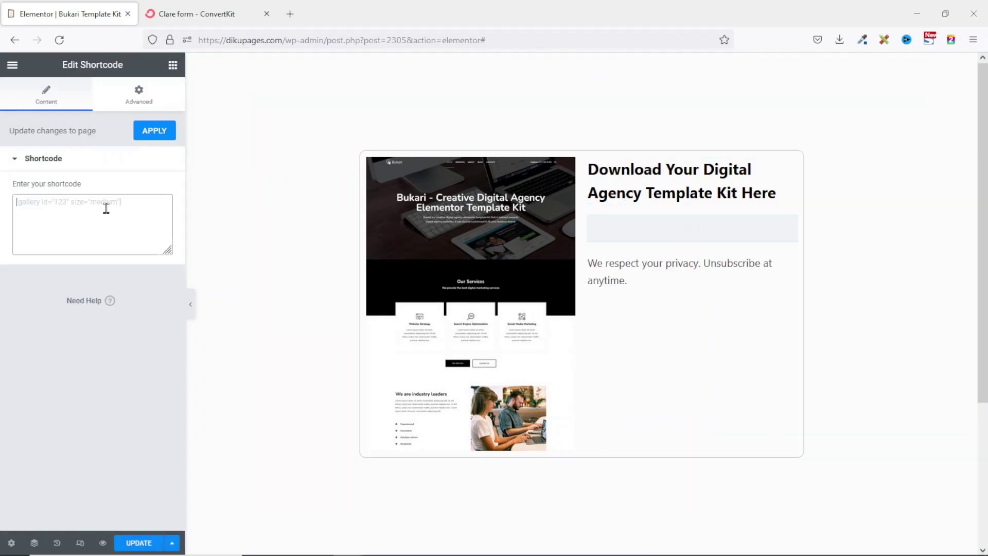
pyautogui.hotkey('ctrl', 'v')
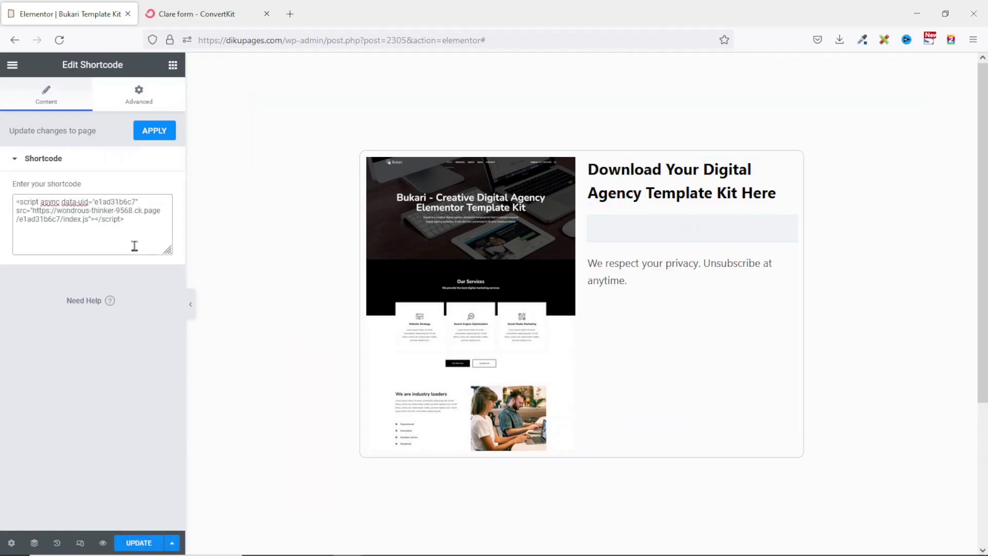
pyautogui.click(138, 543)
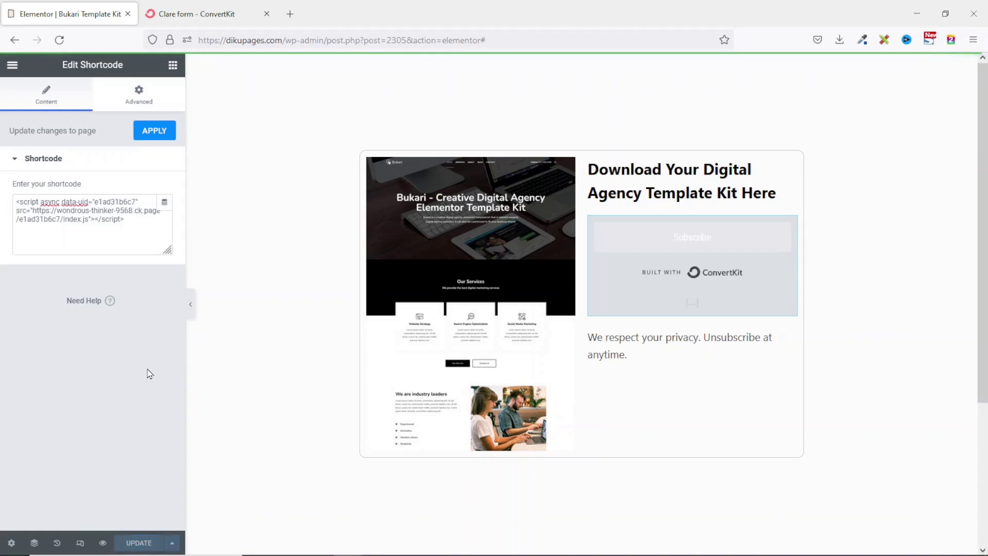
pyautogui.click(102, 543)
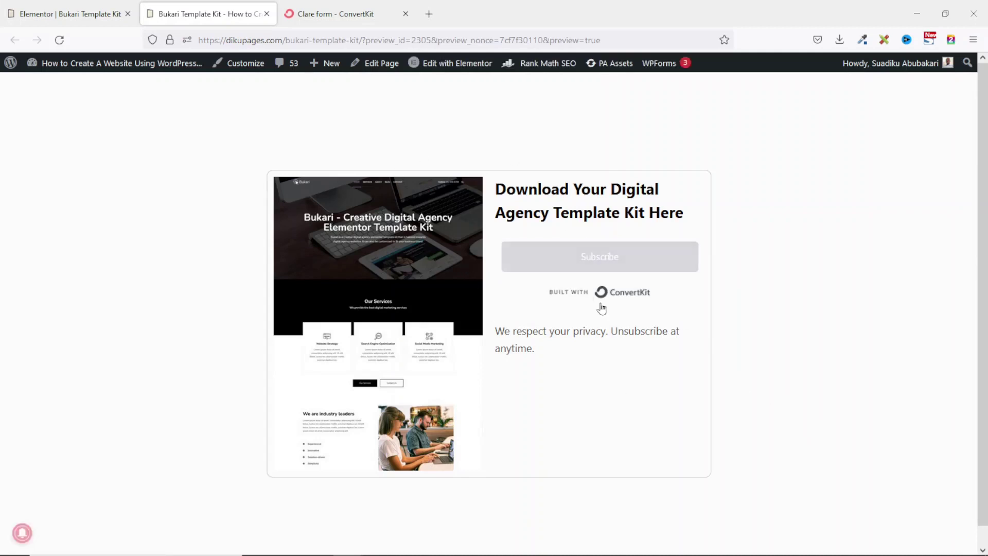
# Step: Switch to the Clare form in ConvertKit, dismiss the embed dialog, and open the form settings
pyautogui.click(325, 15)
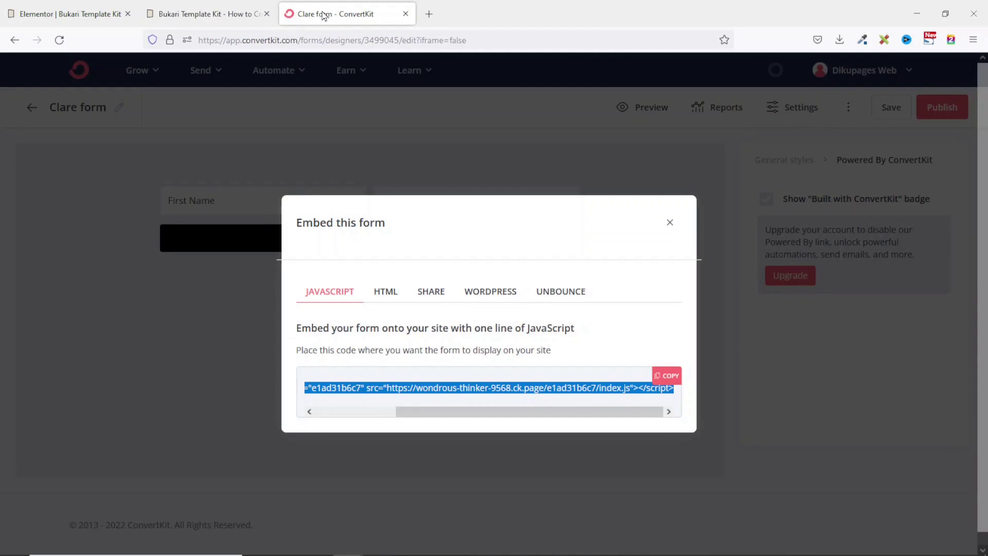
pyautogui.click(670, 225)
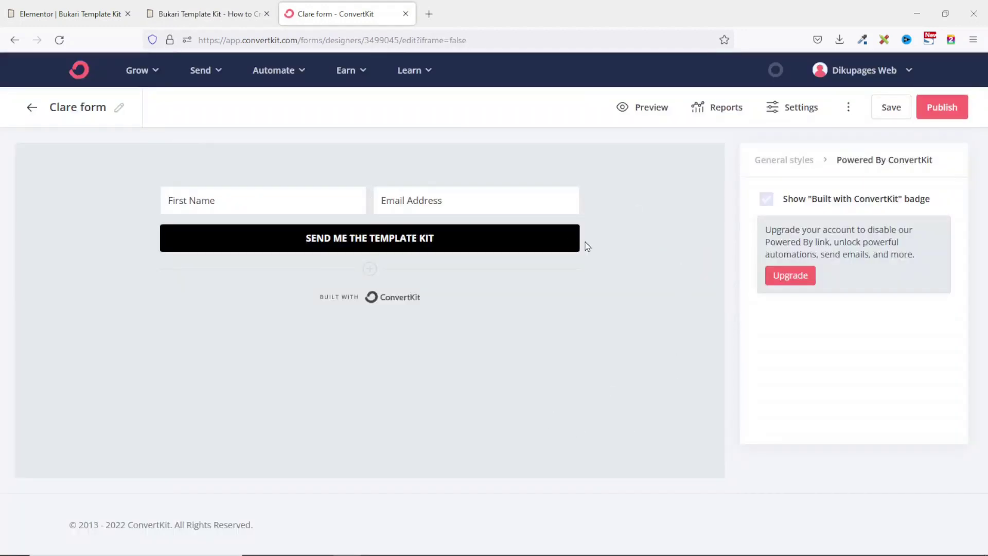
pyautogui.click(783, 108)
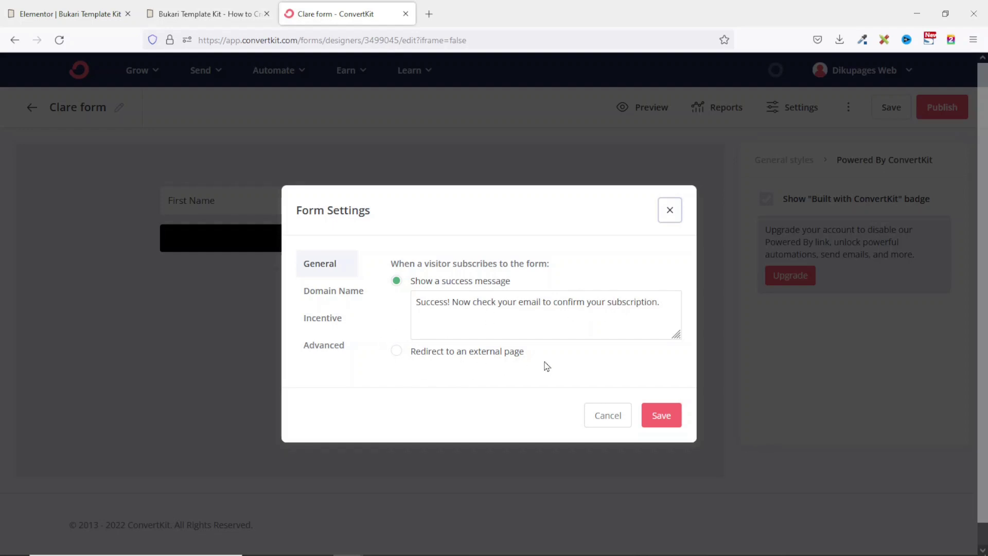
pyautogui.click(396, 352)
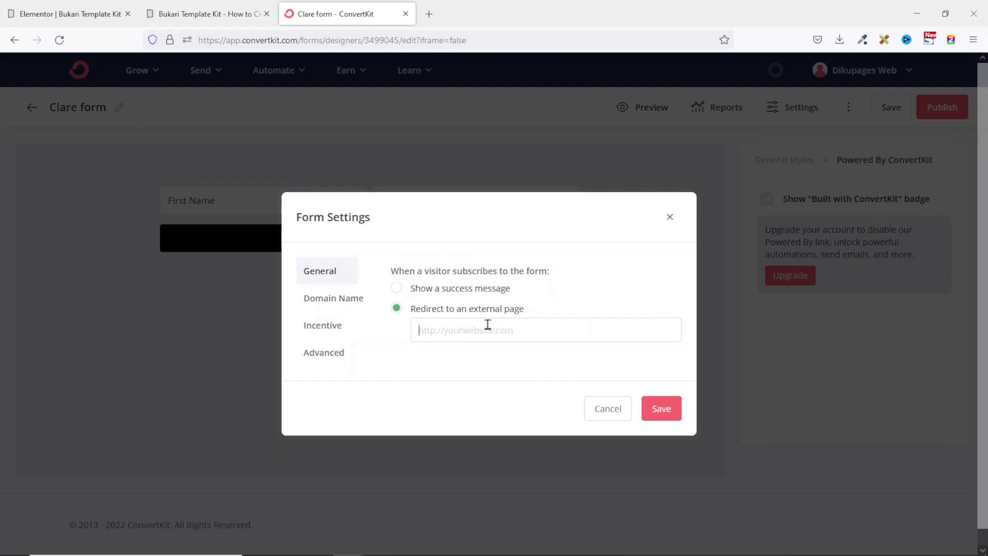
pyautogui.click(459, 331)
pyautogui.click(430, 293)
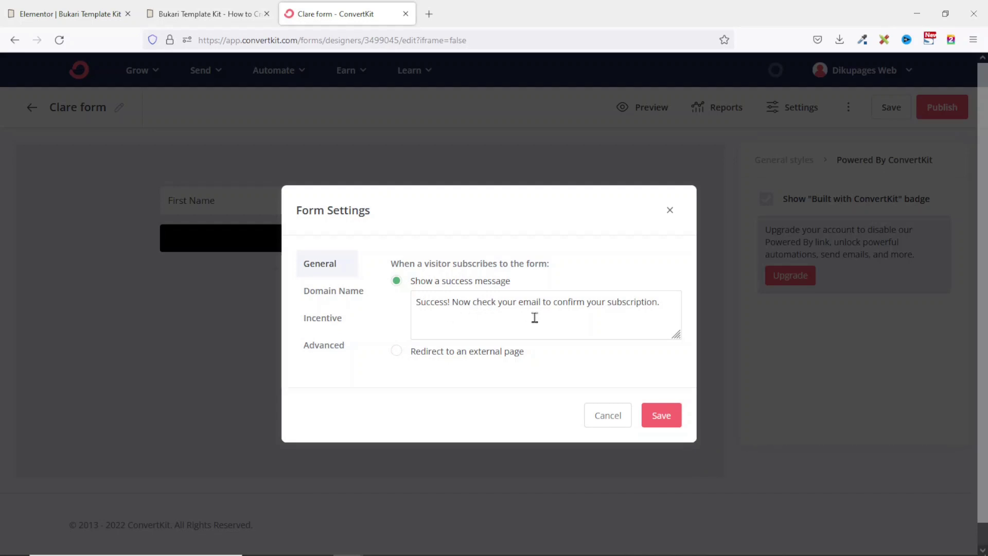
# Step: Reword the form's success message to "Success! Now check your email to download your template kit."
pyautogui.moveTo(553, 303); pyautogui.dragTo(677, 299)
pyautogui.write('download your template kit')
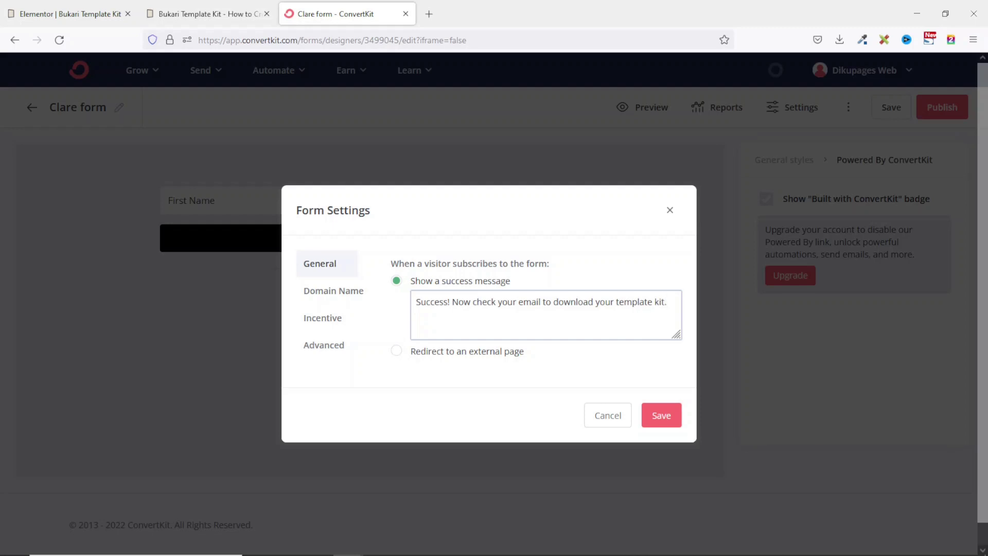
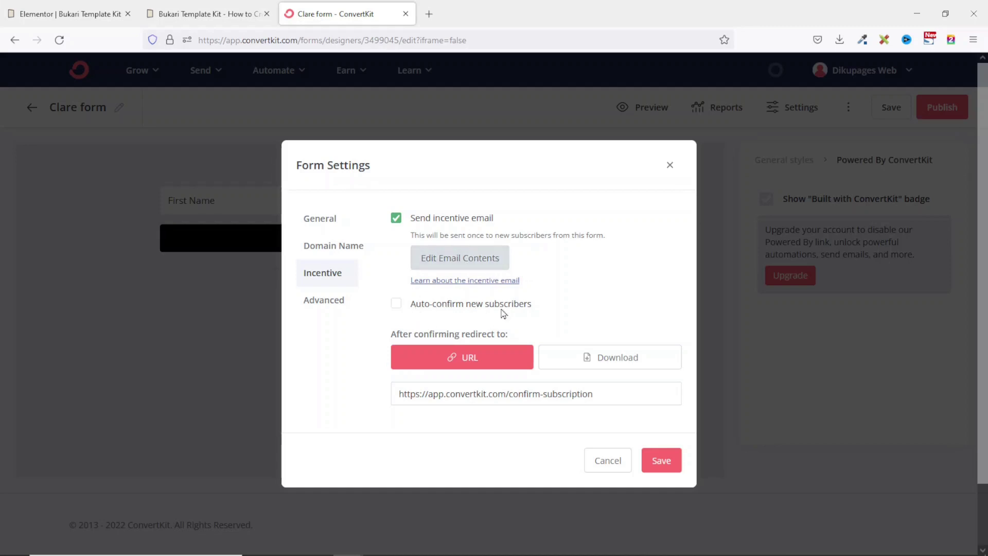
pyautogui.click(396, 305)
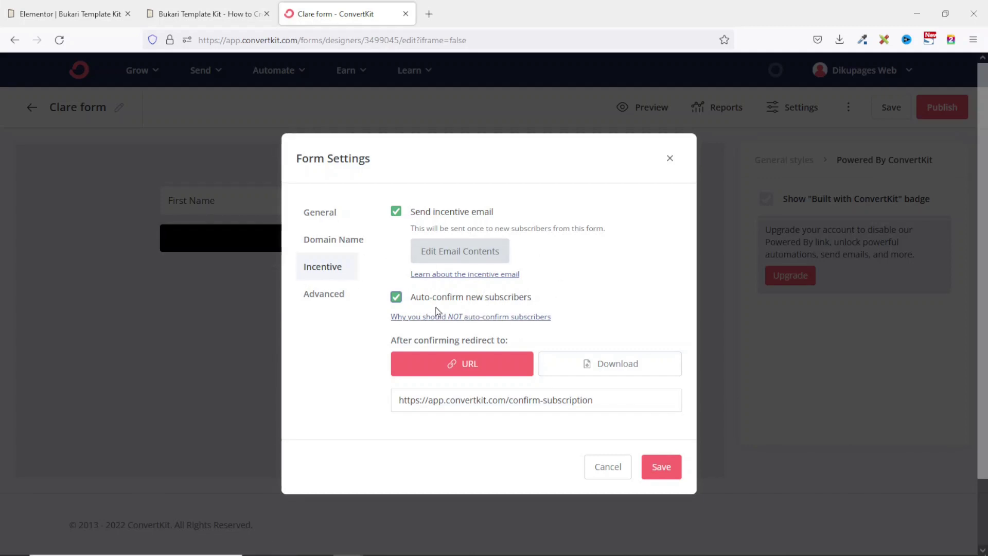
pyautogui.click(396, 302)
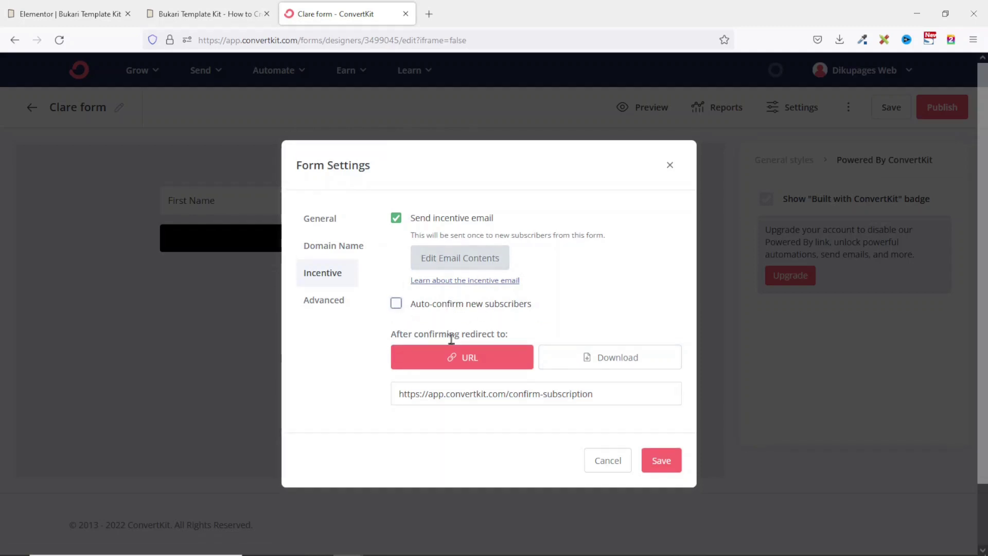
pyautogui.moveTo(617, 399); pyautogui.dragTo(387, 394)
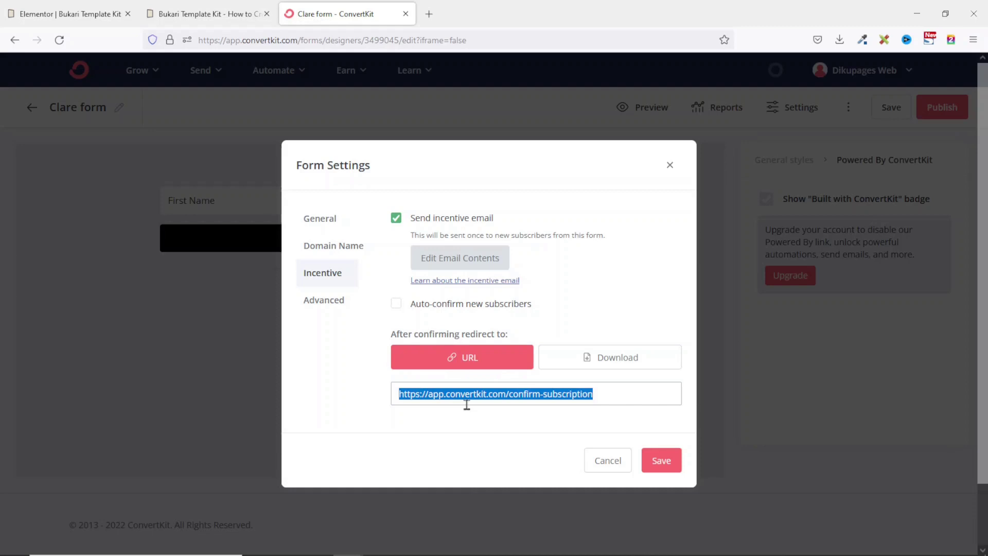
# Step: Make the incentive deliver a download after confirmation and upload digital-kit.zip from the Desktop
pyautogui.click(616, 364)
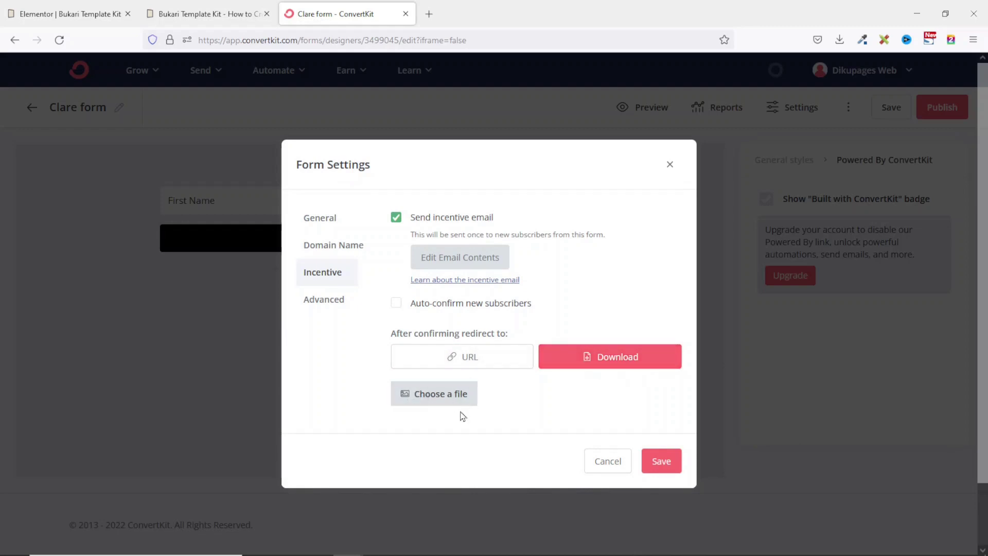
pyautogui.click(431, 398)
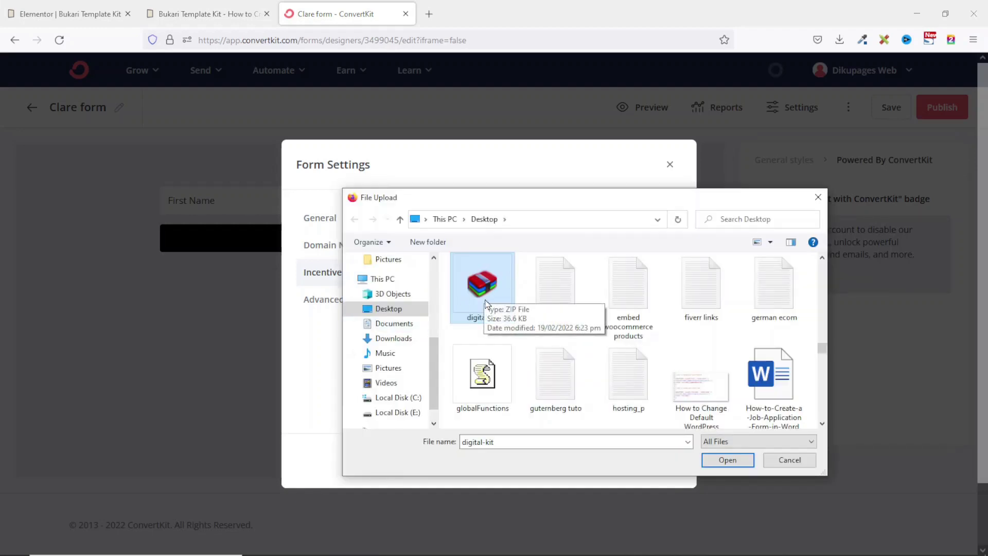
pyautogui.click(728, 462)
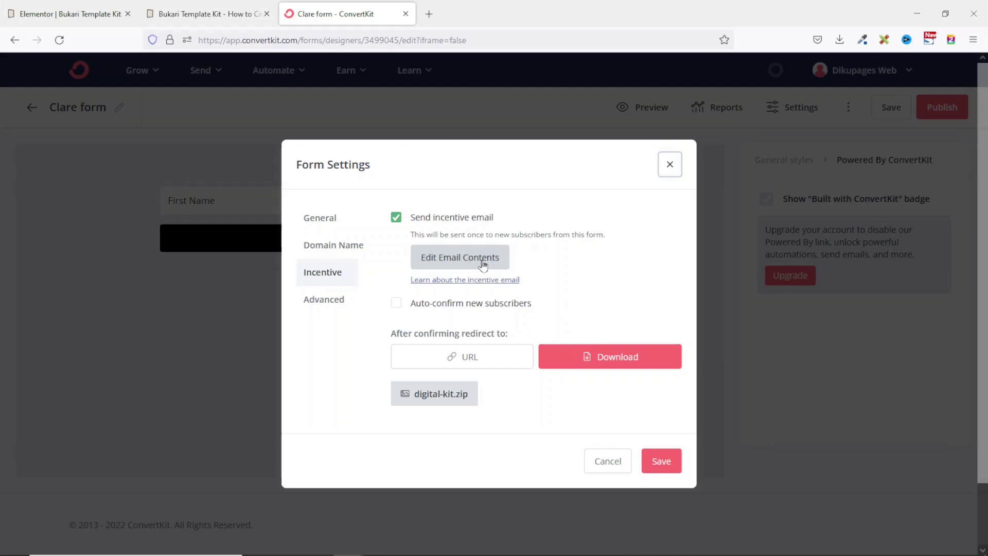
# Step: Open the incentive email's contents and change its subject to "Here is Your Download"
pyautogui.click(444, 257)
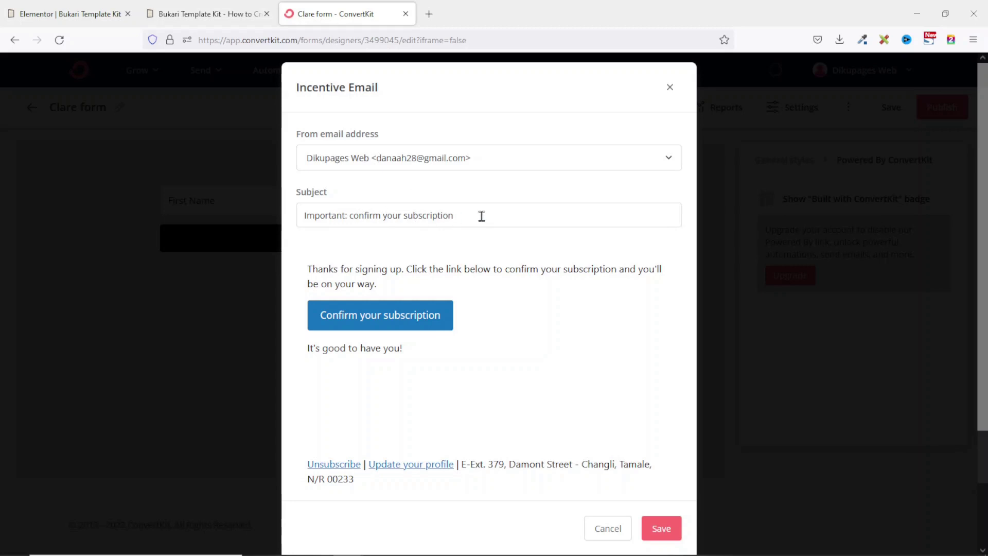
pyautogui.moveTo(487, 215); pyautogui.dragTo(246, 218)
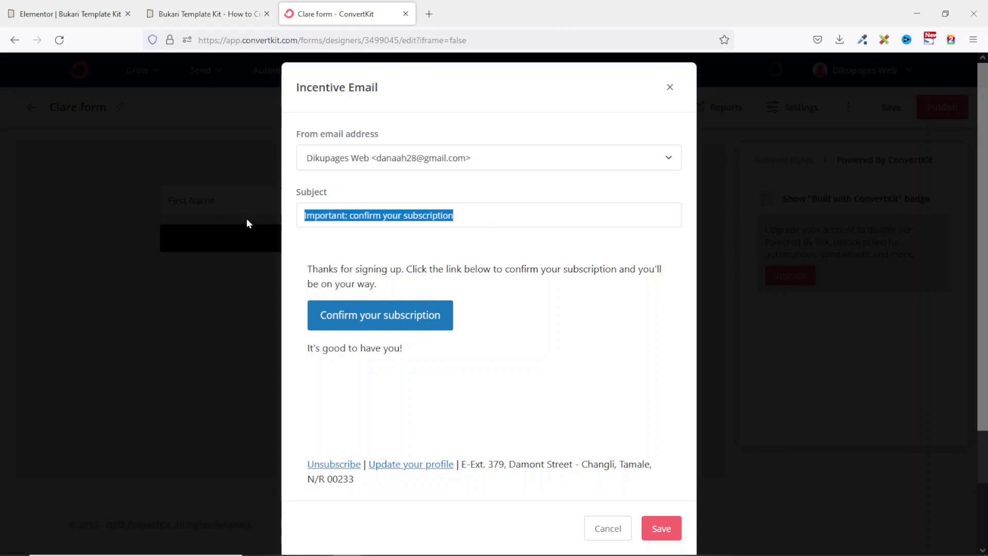
pyautogui.write('Here is Your Download')
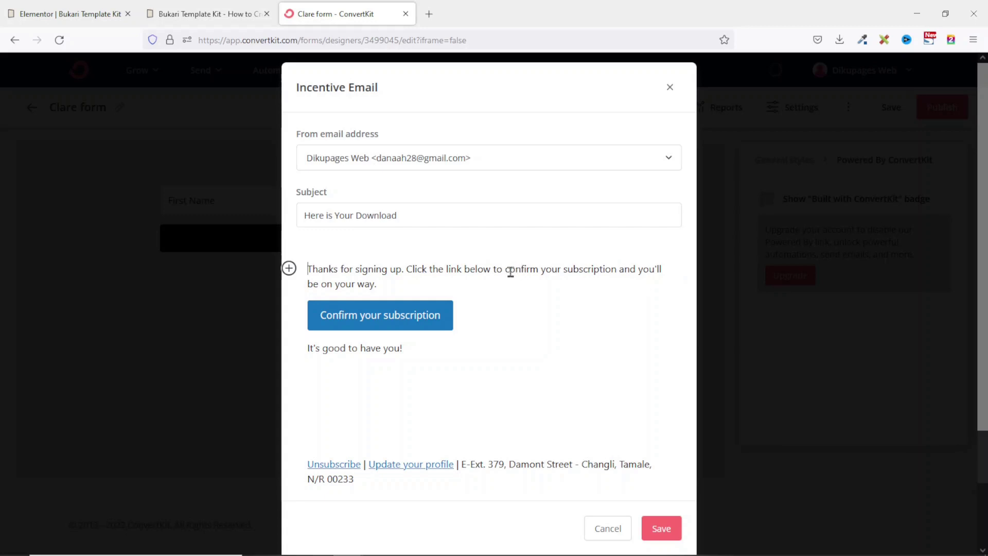
# Step: Replace "confirm your subscription" in the incentive email's body text with "download your template kit"
pyautogui.moveTo(505, 269); pyautogui.dragTo(616, 272)
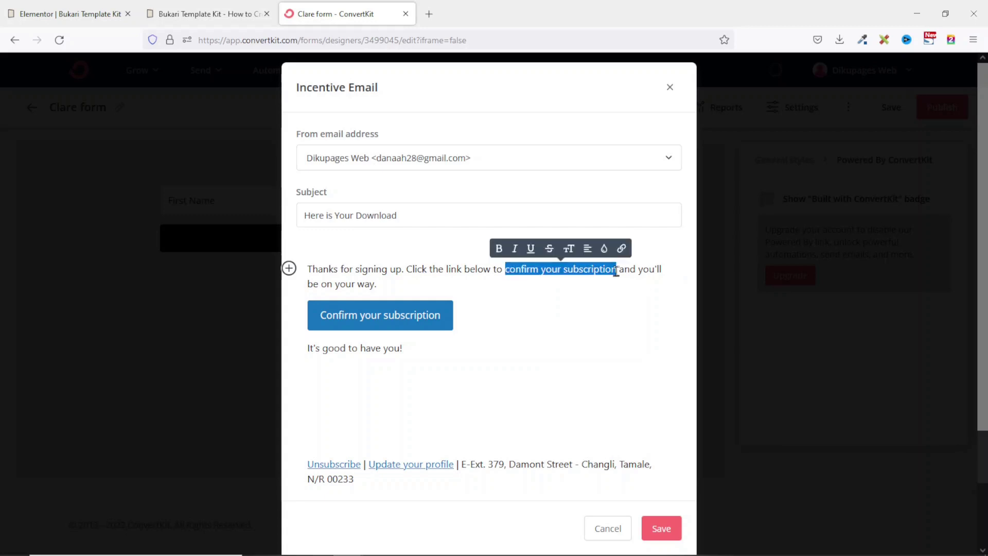
pyautogui.write('download')
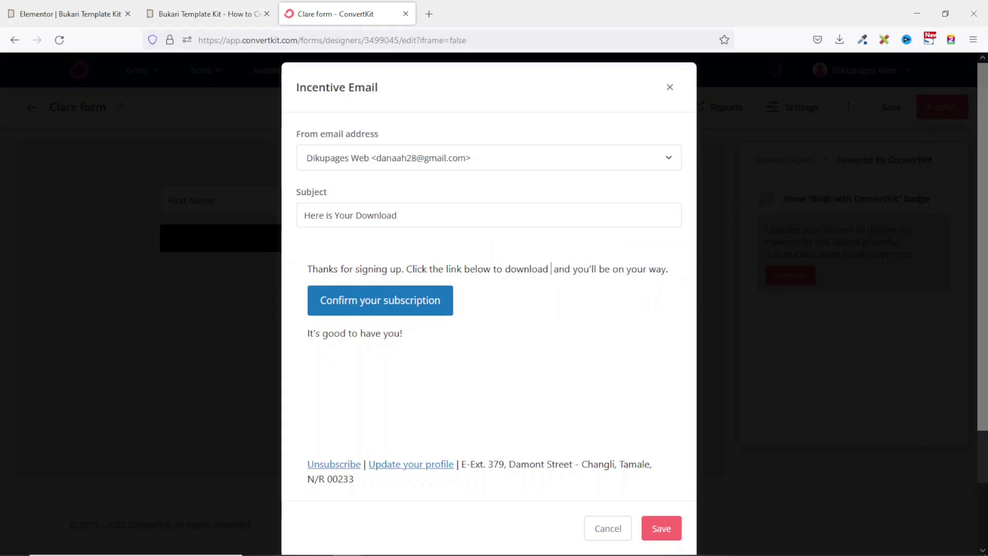
pyautogui.write(' your template kit')
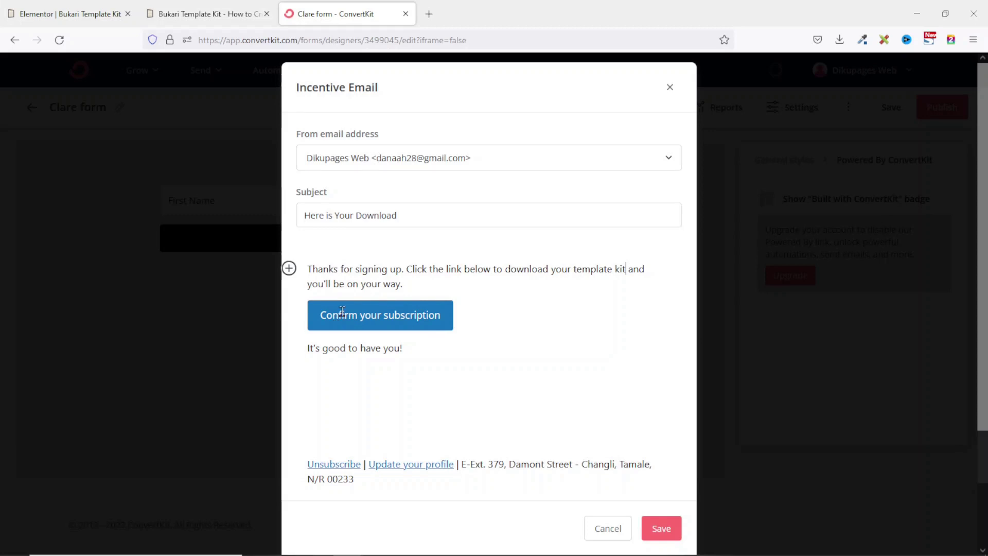
# Step: Change the incentive email's button label to "Download template kit here"
pyautogui.doubleClick(342, 312)
pyautogui.write('Dow')
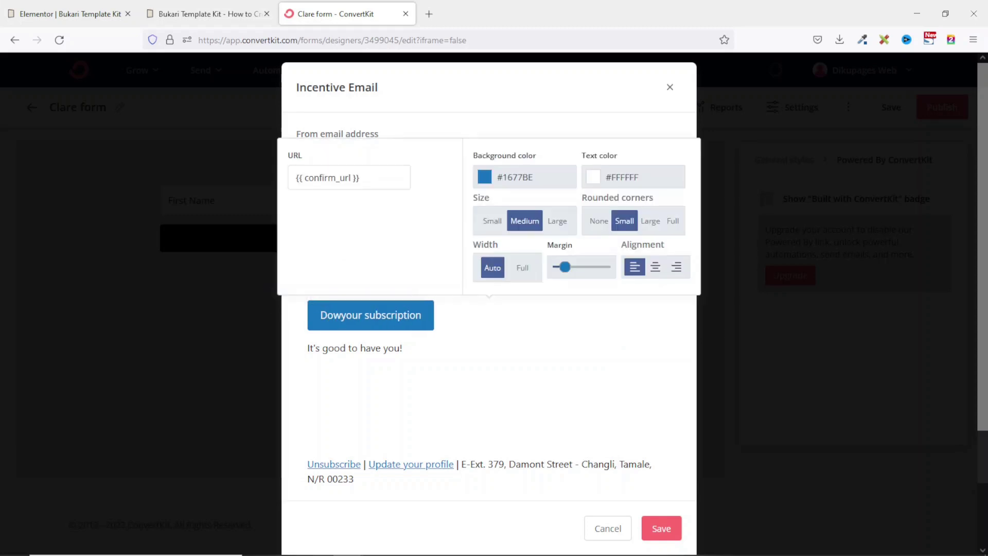
pyautogui.write('nload')
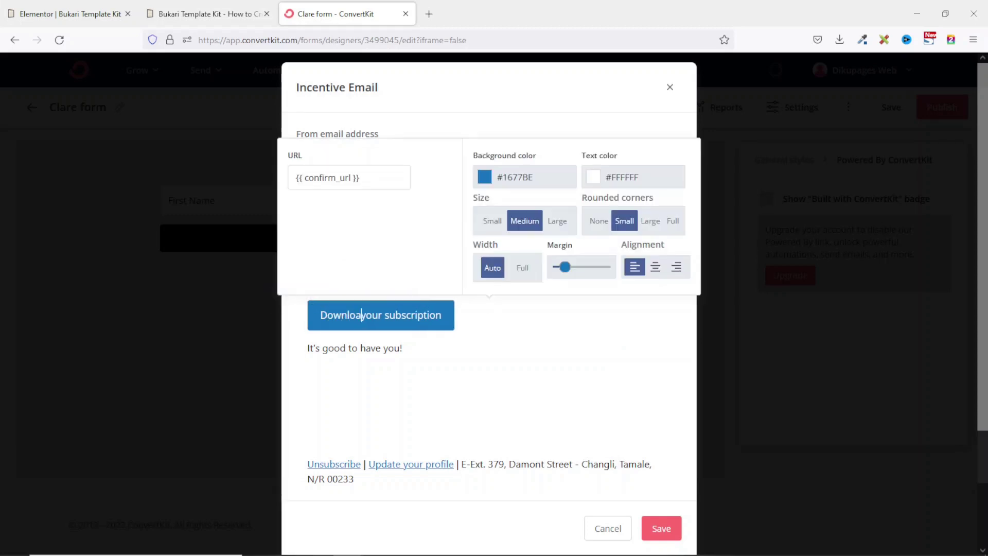
pyautogui.press('Delete')
pyautogui.press('Delete')
pyautogui.press('Delete')
pyautogui.press('Delete')
pyautogui.press('Delete')
pyautogui.press('Delete')
pyautogui.doubleClick(404, 314)
pyautogui.write('te')
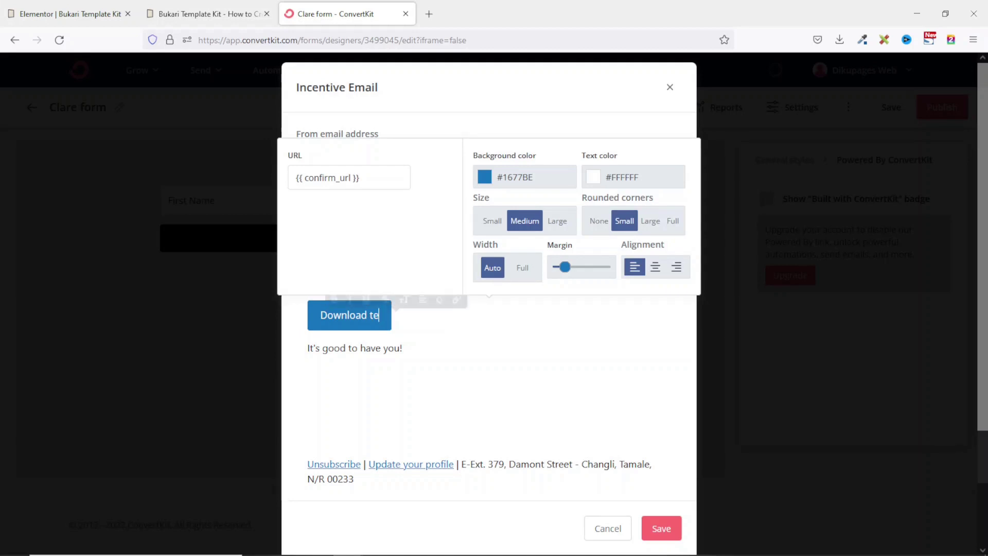
pyautogui.write('mplate k')
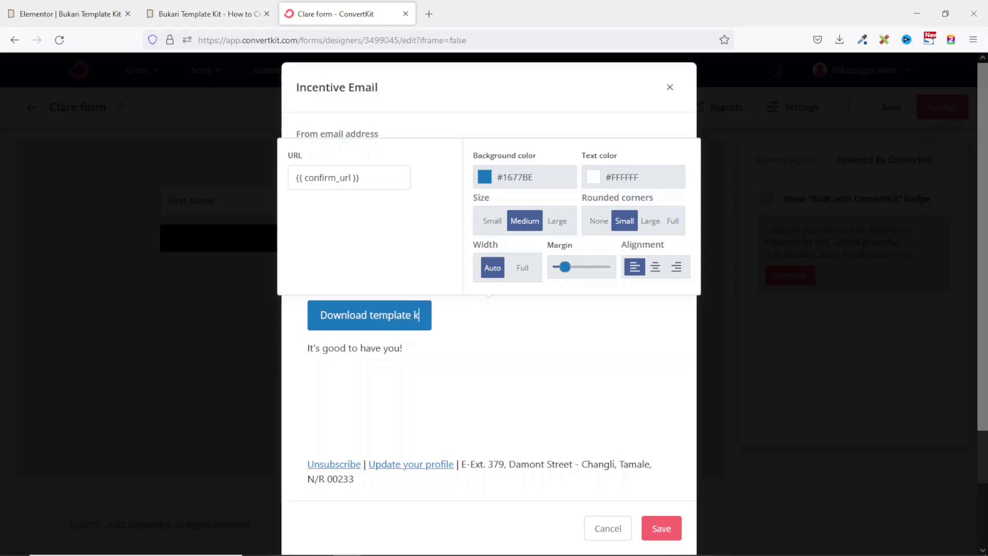
pyautogui.write('it here')
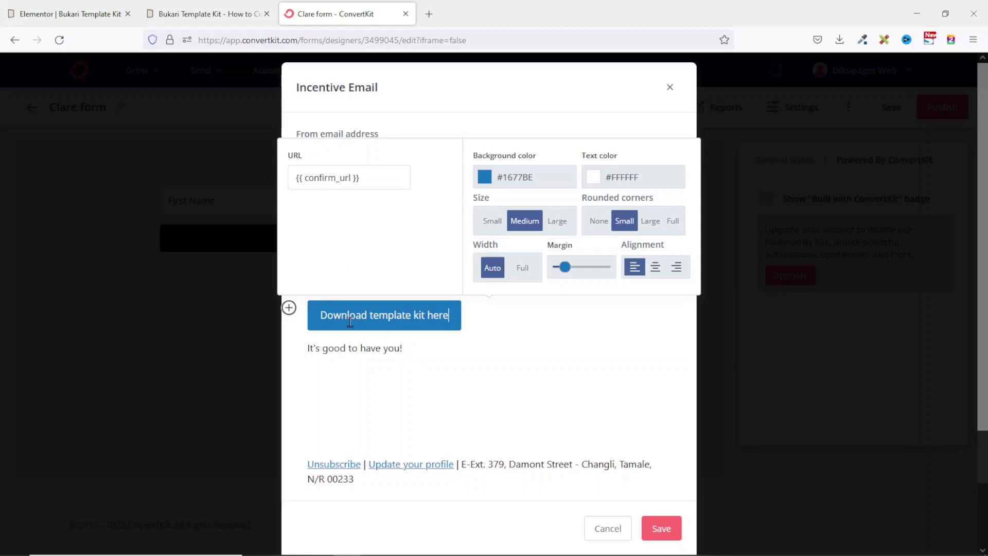
# Step: Set the email button's background color to black, #000000
pyautogui.click(483, 176)
pyautogui.moveTo(487, 296); pyautogui.dragTo(423, 321)
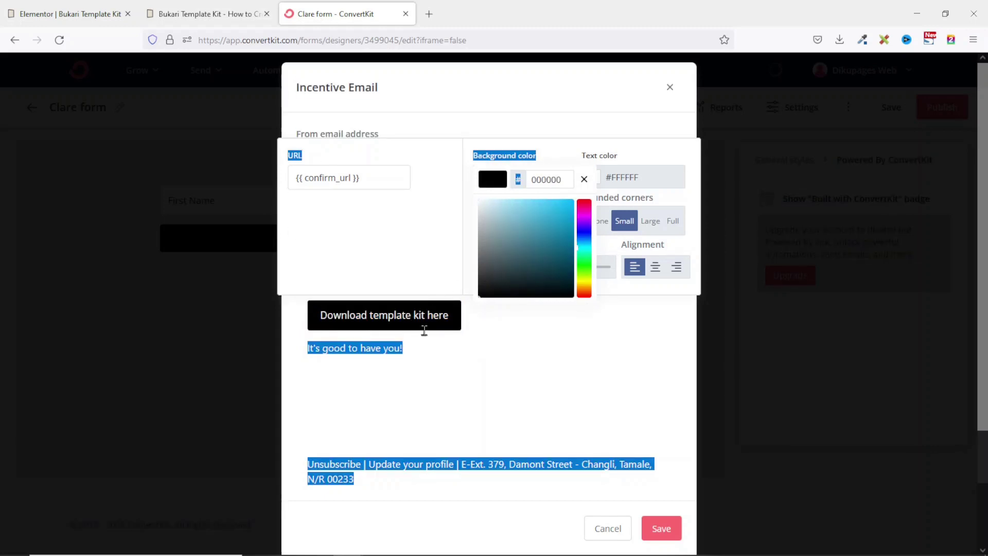
pyautogui.click(441, 353)
# Step: Add the sign-off "Dikupages Web" under the email's closing line and save the incentive email
pyautogui.click(308, 396)
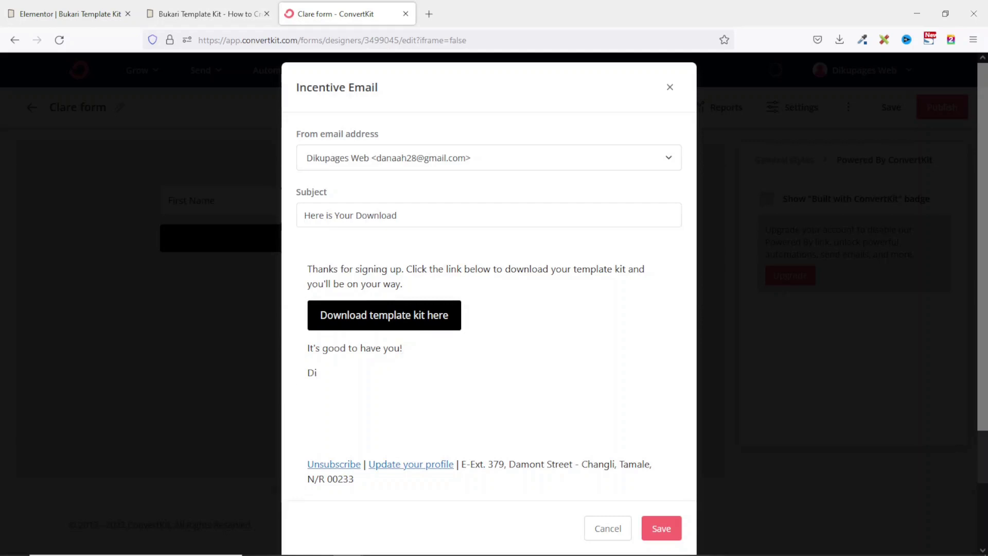
pyautogui.write('Dikupage WE')
pyautogui.press('BackSpace')
pyautogui.press('BackSpace')
pyautogui.press('BackSpace')
pyautogui.write('s Web')
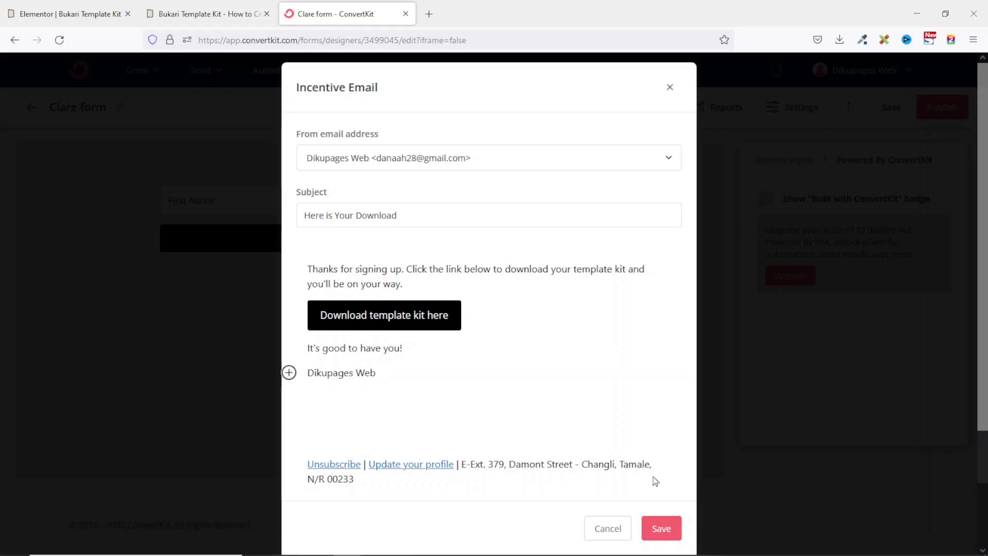
pyautogui.click(660, 530)
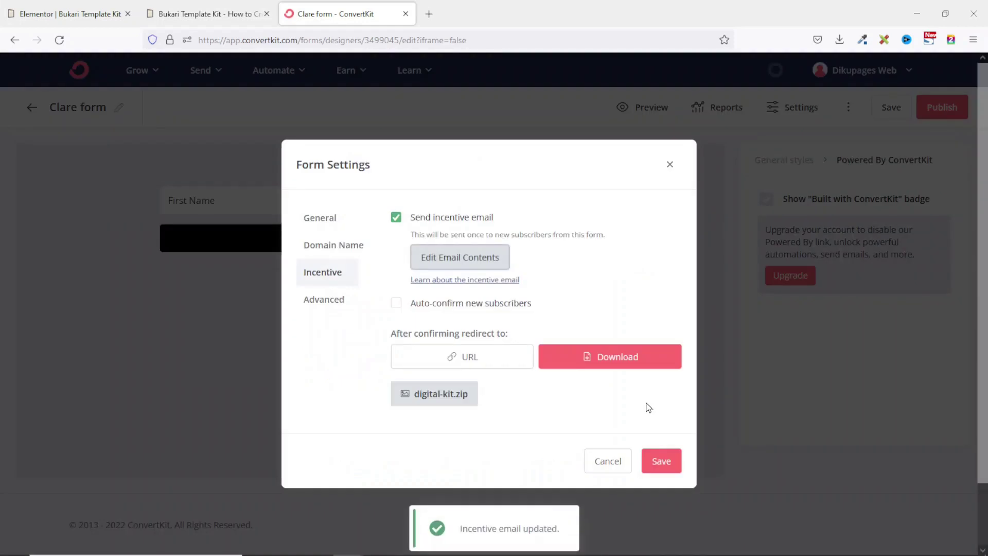
# Step: Open the advanced form settings and try the return-visitor options, finishing on Continue to show the form
pyautogui.click(328, 303)
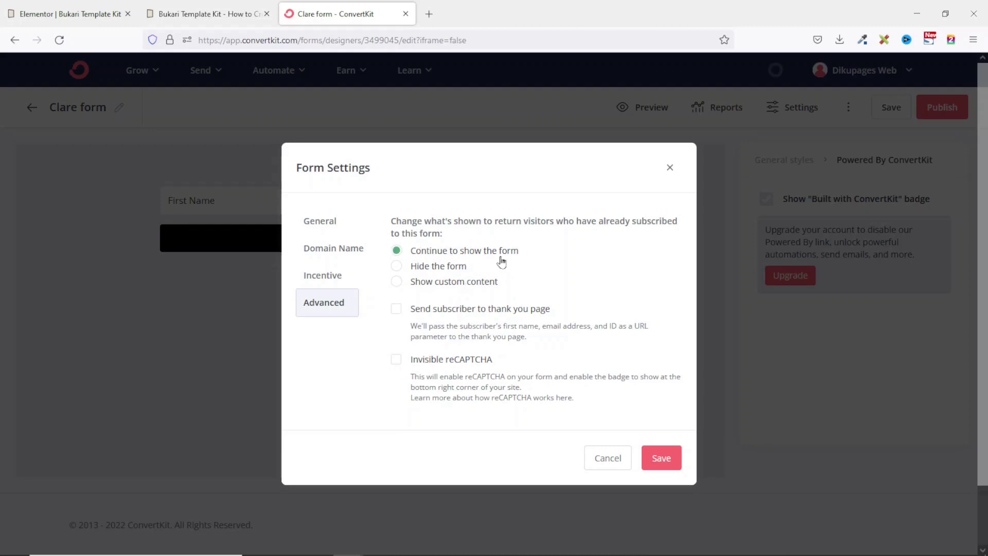
pyautogui.click(437, 266)
pyautogui.click(423, 283)
pyautogui.click(496, 310)
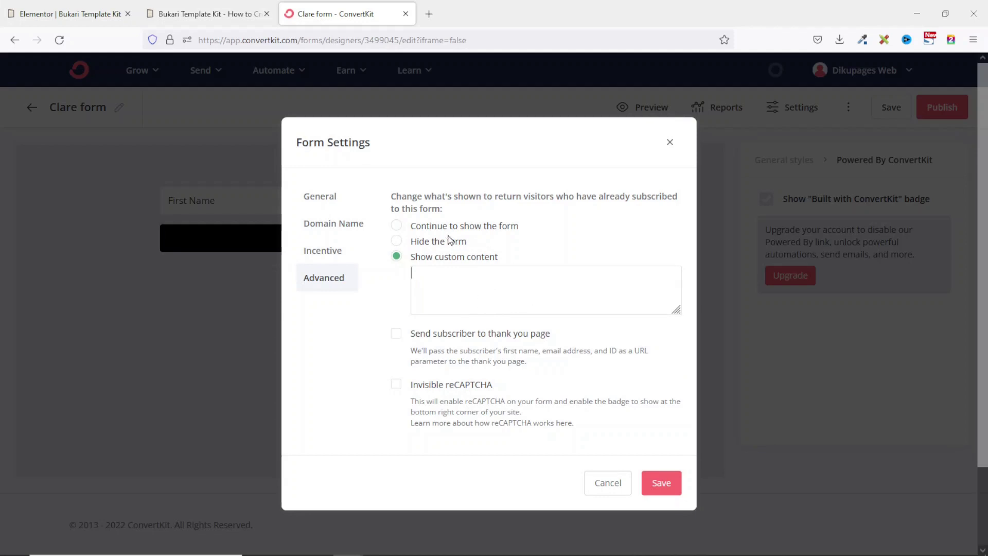
pyautogui.click(437, 227)
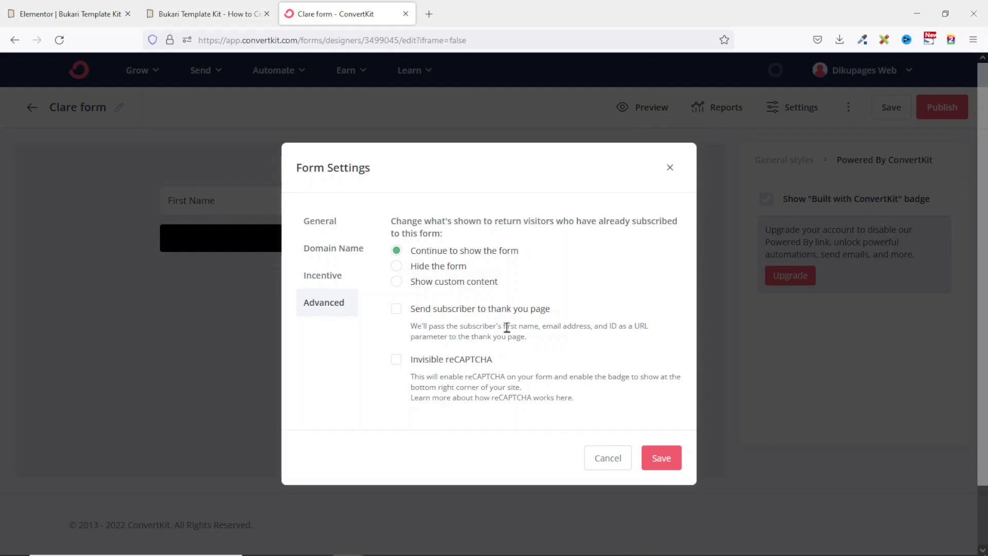
# Step: Enable invisible reCAPTCHA, then save the form settings and the form itself
pyautogui.click(396, 361)
pyautogui.click(662, 455)
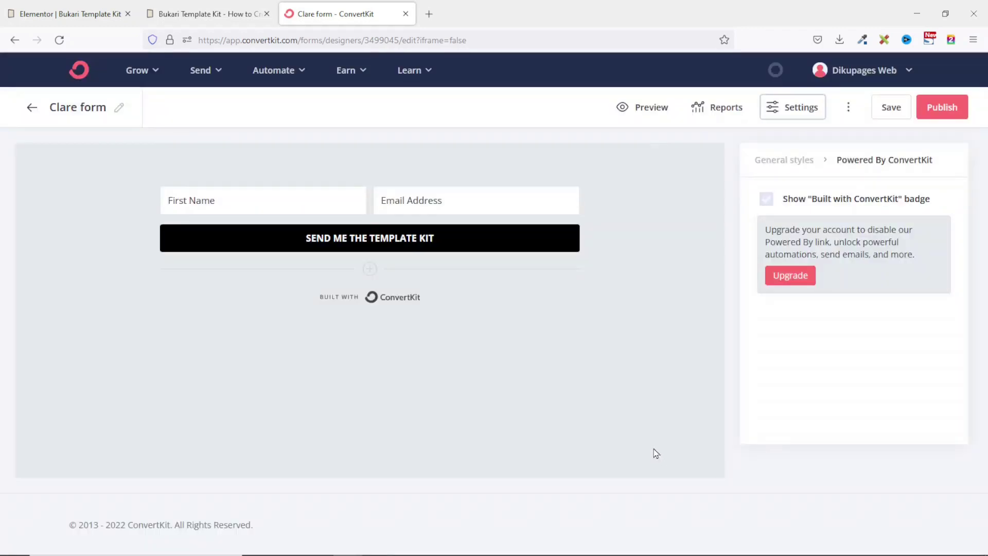
pyautogui.click(893, 112)
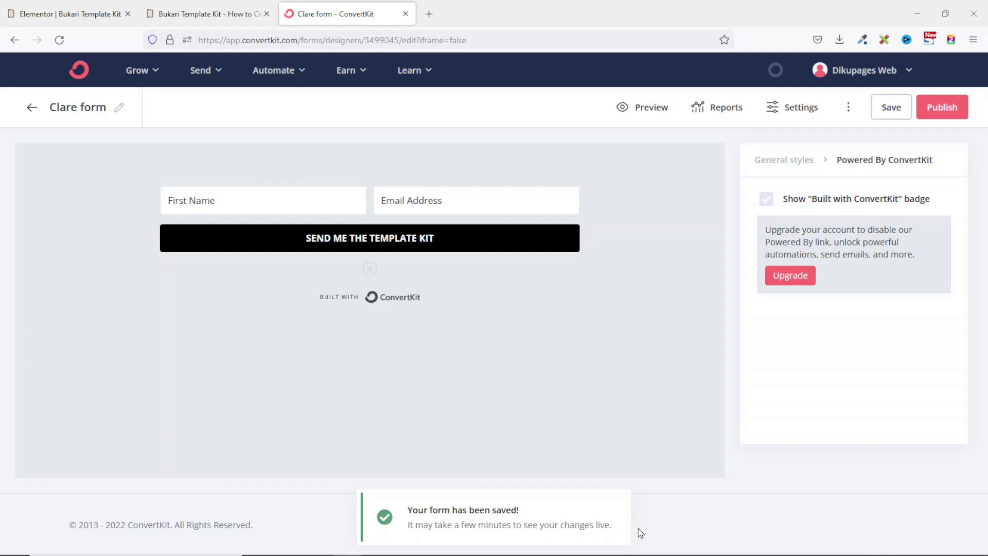
# Step: Reload the landing page preview, apply the shortcode update in the Elementor editor, and check the embedded form
pyautogui.click(211, 19)
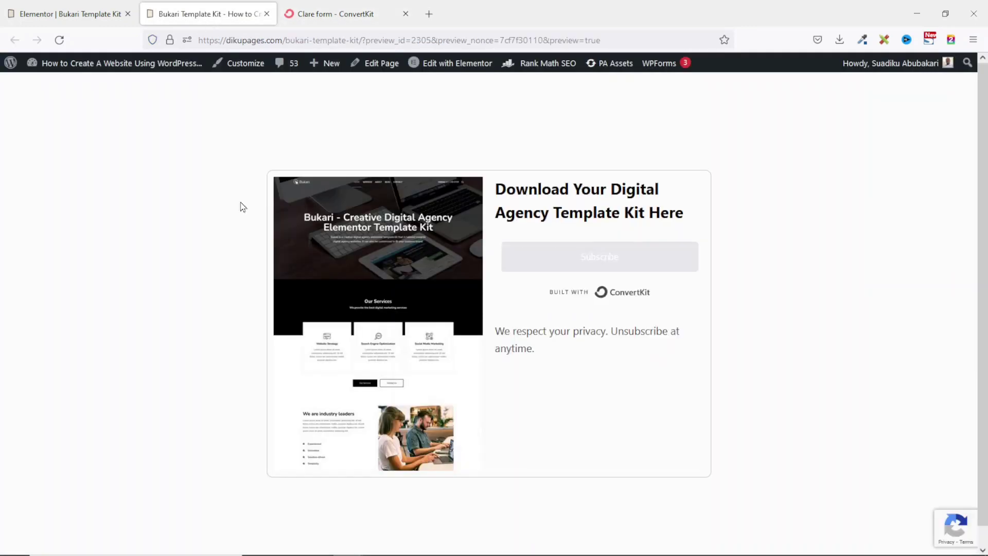
pyautogui.click(59, 39)
pyautogui.click(76, 14)
pyautogui.click(154, 132)
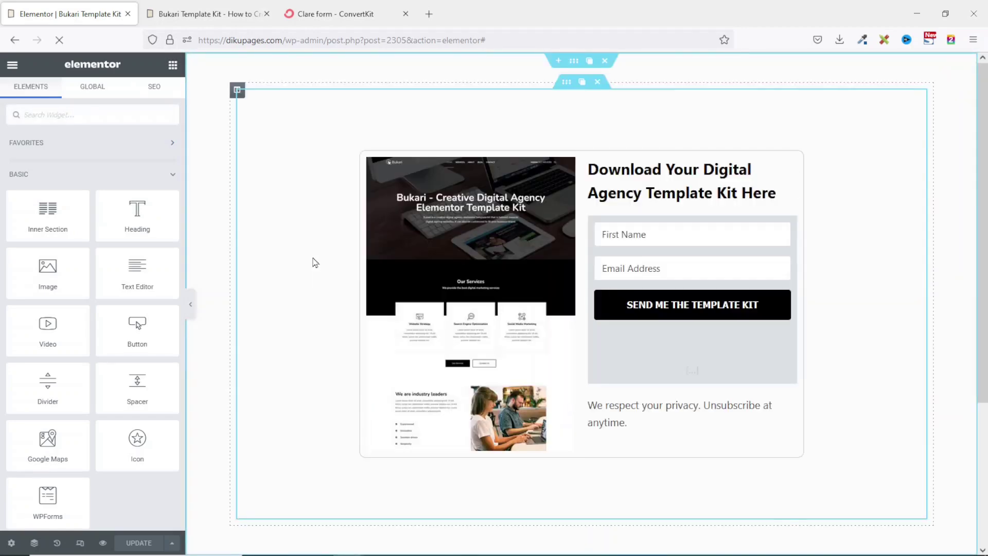
pyautogui.click(599, 260)
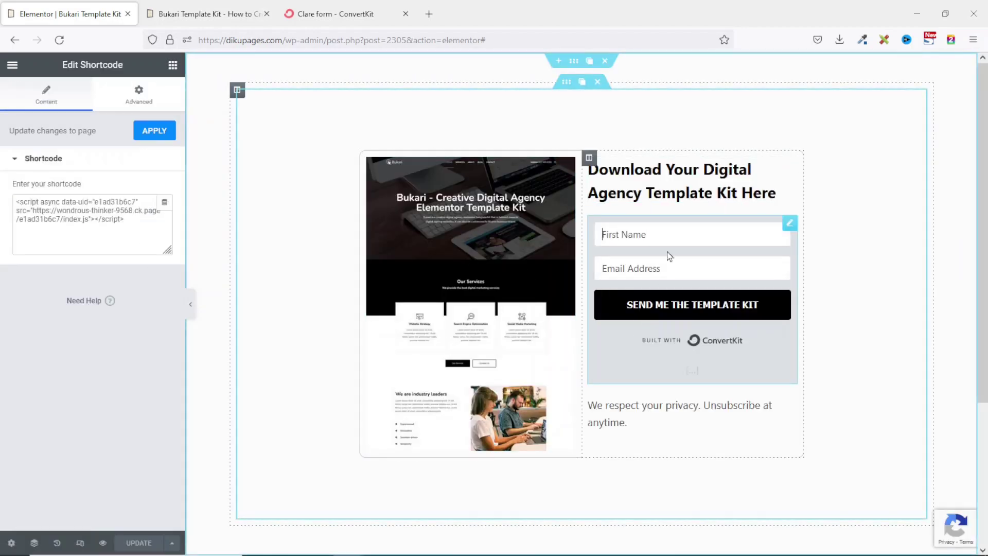
pyautogui.click(98, 545)
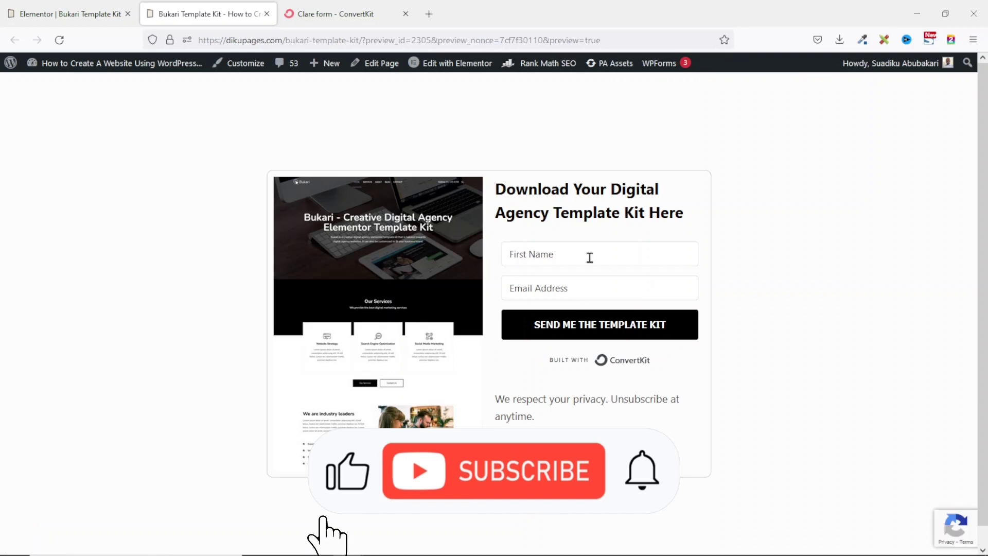
# Step: Return to the Elementor editor and review the landing page in the tablet responsive view
pyautogui.click(81, 16)
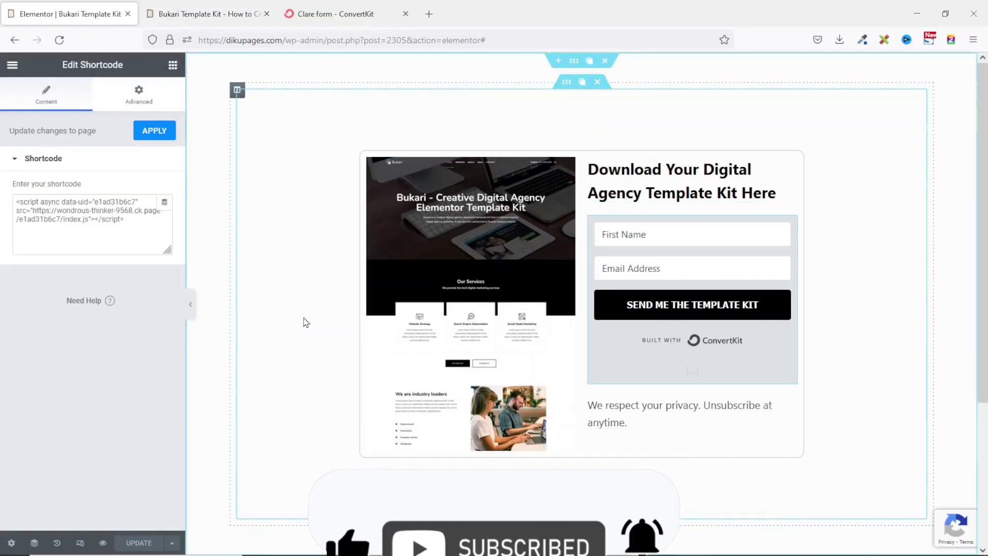
pyautogui.click(81, 544)
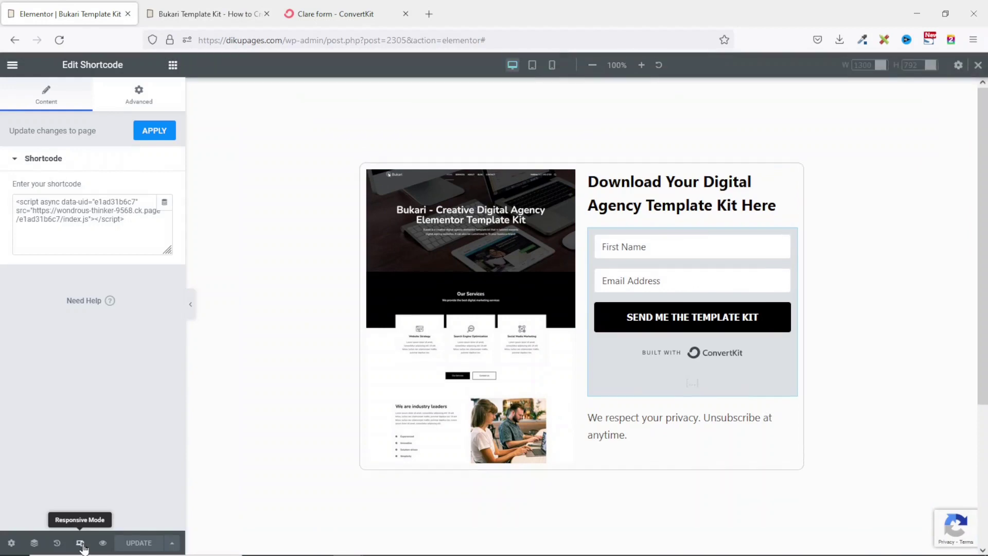
pyautogui.click(533, 65)
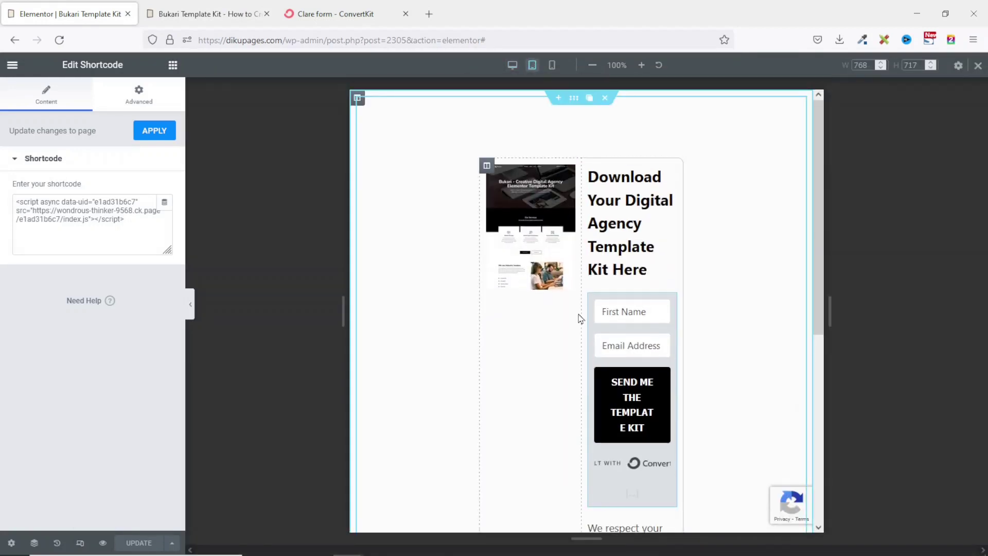
pyautogui.scroll(-3, 561, 337)
pyautogui.scroll(5, 561, 336)
# Step: Set the inner section's tablet padding to 0 on all sides and check the tablet layout
pyautogui.rightClick(423, 136)
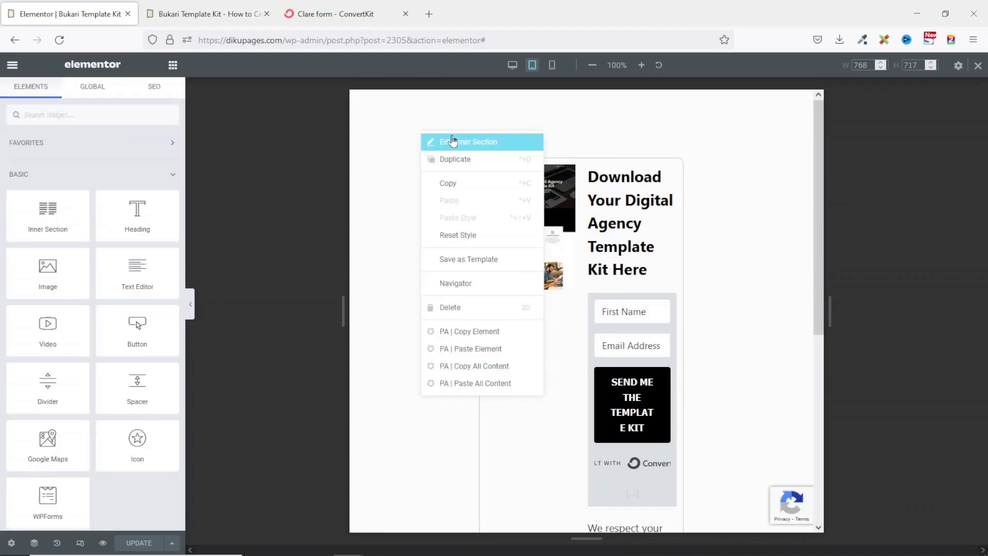
pyautogui.click(470, 143)
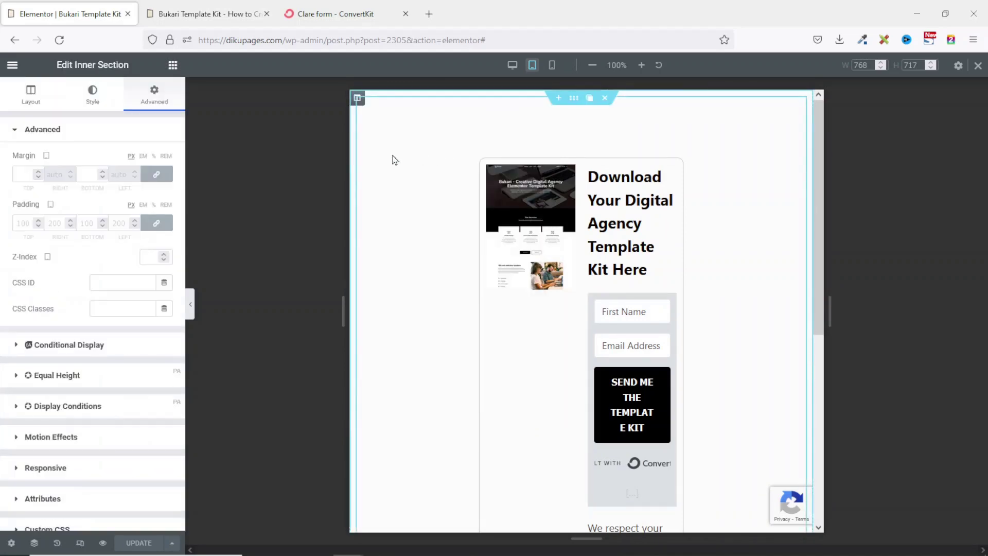
pyautogui.click(157, 225)
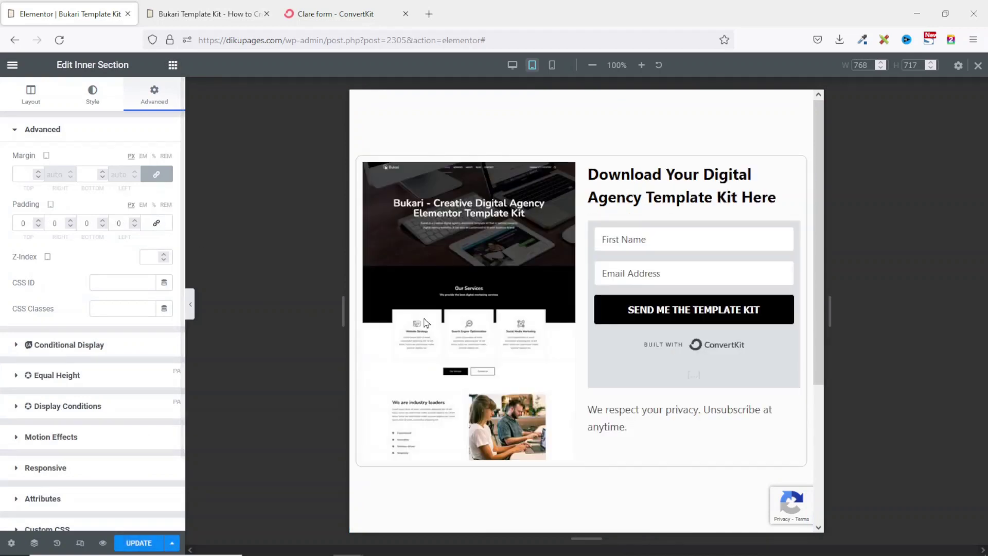
pyautogui.scroll(-4, 749, 283)
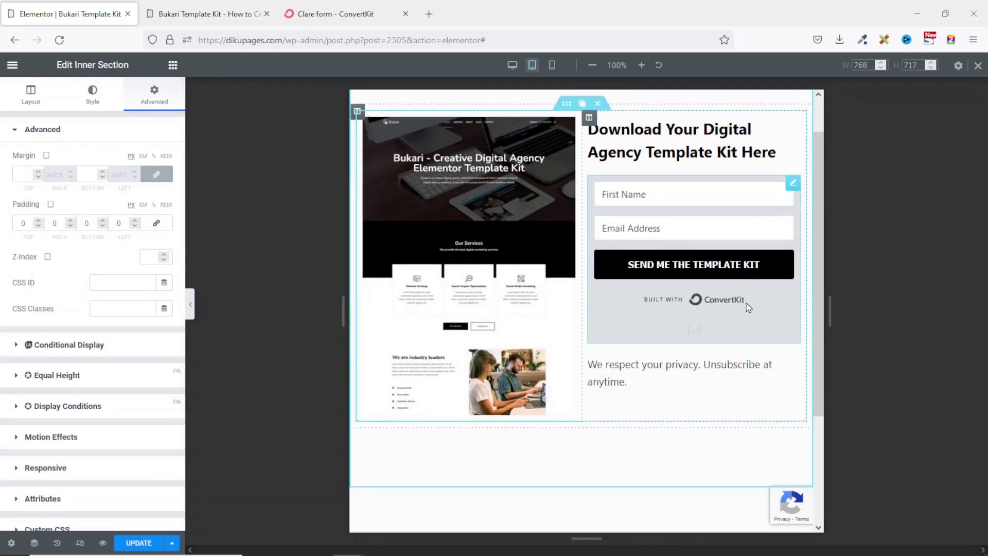
pyautogui.scroll(4, 744, 311)
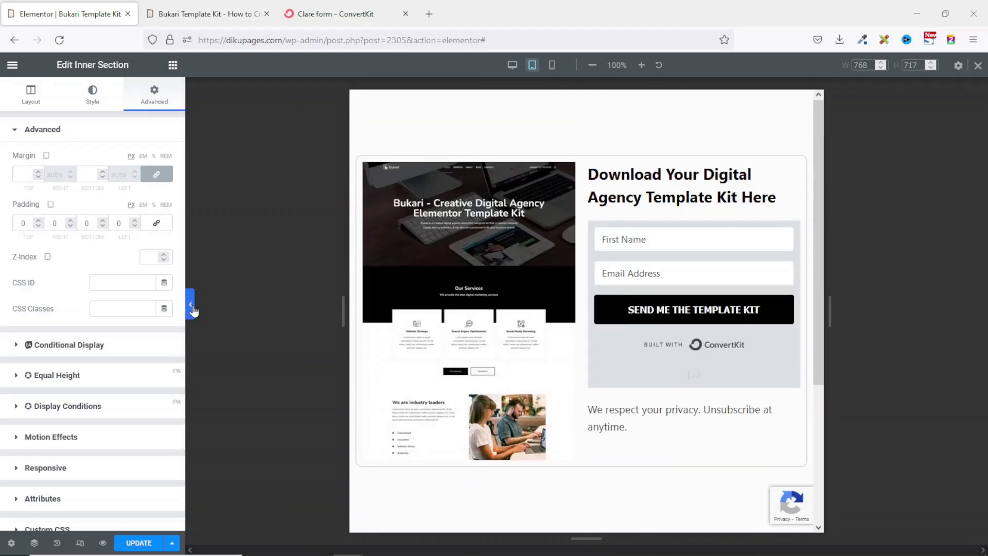
pyautogui.click(195, 311)
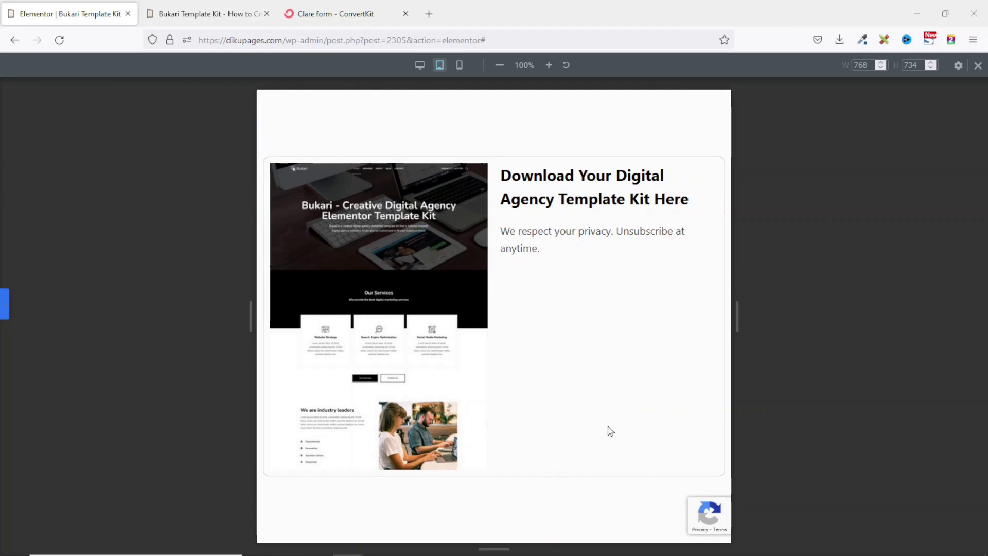
pyautogui.click(5, 304)
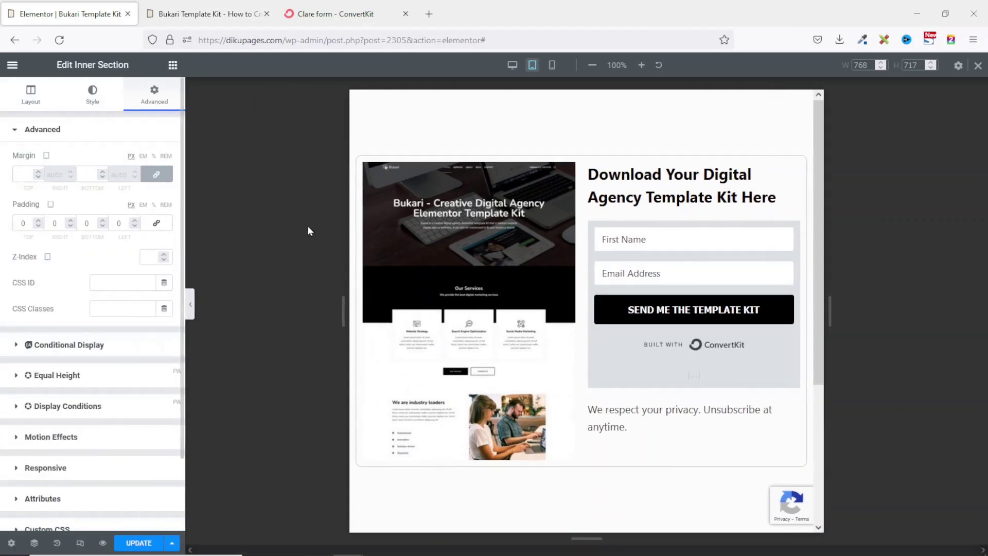
# Step: Review the page in the mobile responsive view and centre the "Download Your Digital Agency Template Kit Here" heading for mobile
pyautogui.click(552, 65)
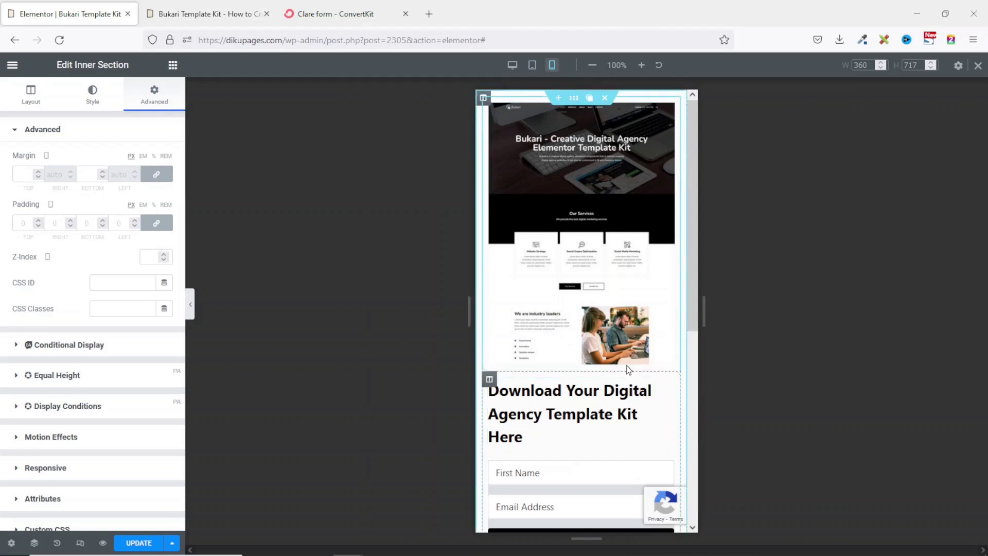
pyautogui.scroll(-5, 616, 322)
pyautogui.scroll(5, 613, 320)
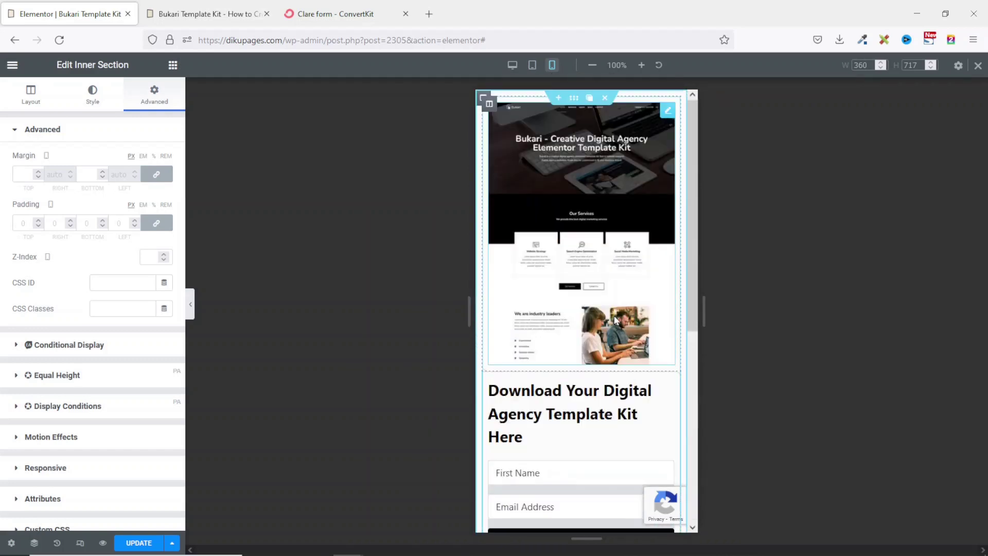
pyautogui.scroll(-3, 613, 340)
pyautogui.scroll(3, 612, 353)
pyautogui.click(550, 406)
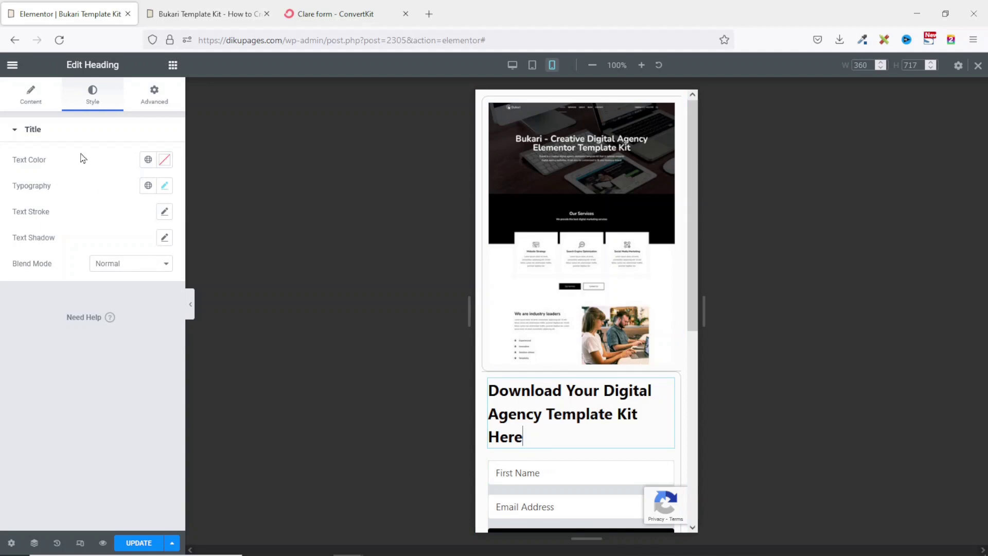
pyautogui.click(32, 96)
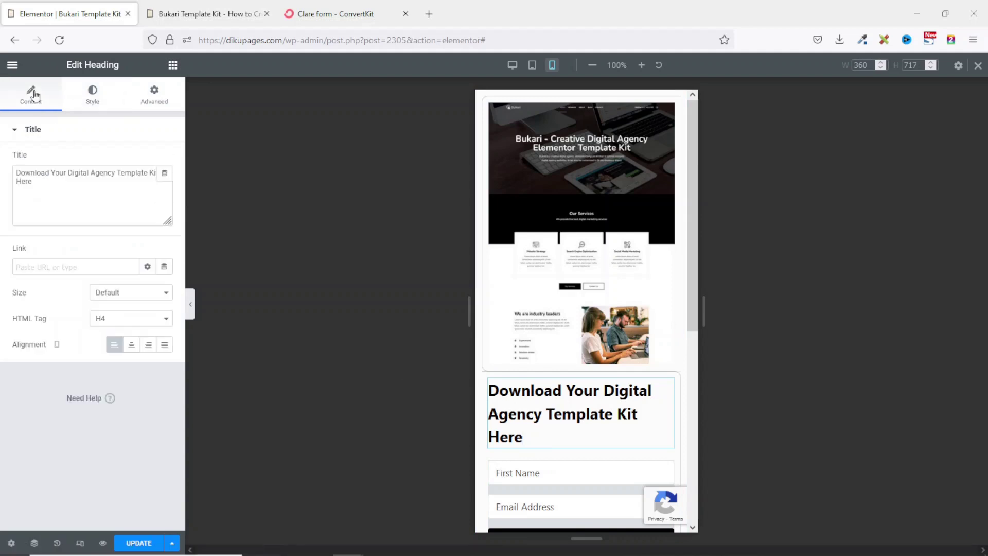
pyautogui.click(132, 345)
# Step: Centre the "We respect your privacy. Unsubscribe at anytime." text for mobile and check the mobile layout without the editing panel
pyautogui.scroll(-5, 552, 409)
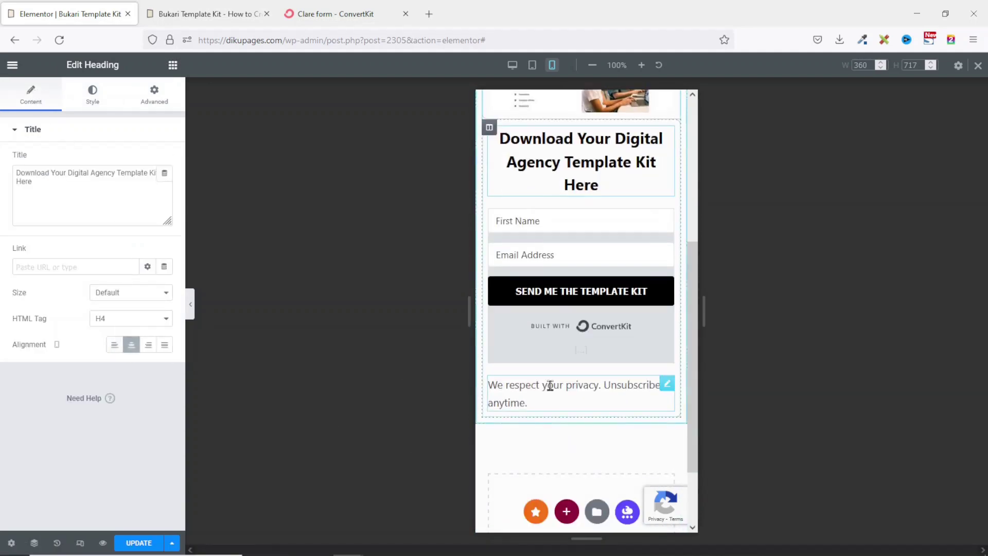
pyautogui.click(548, 387)
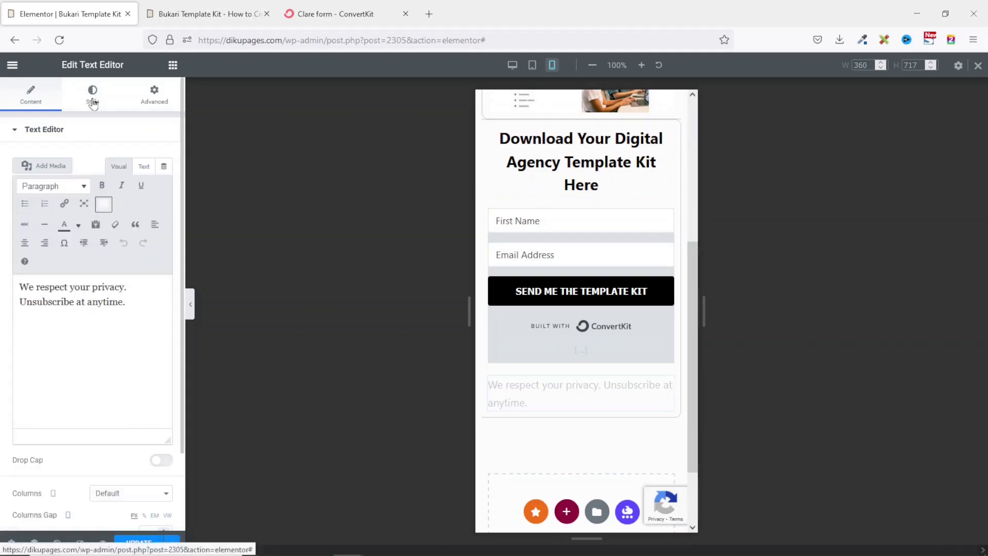
pyautogui.click(94, 100)
pyautogui.click(131, 160)
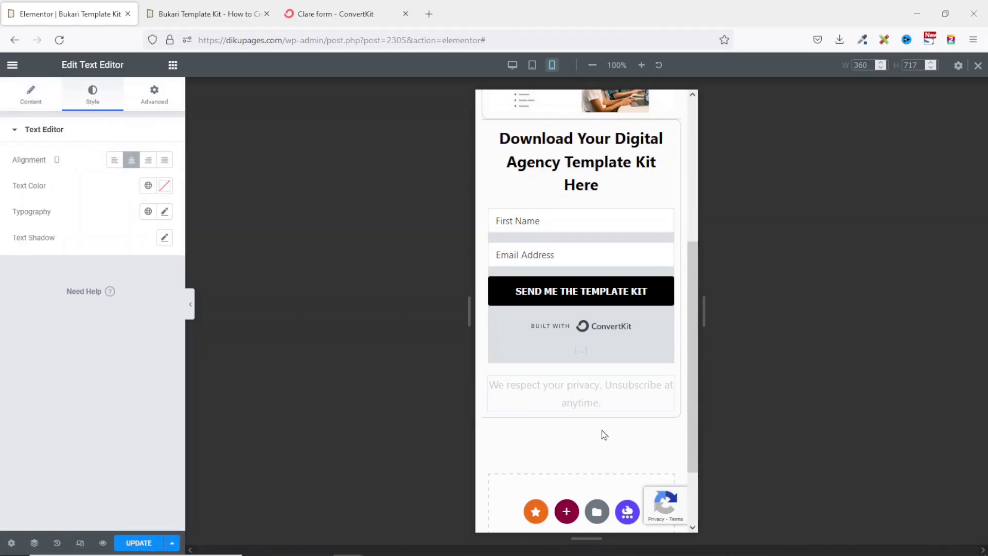
pyautogui.scroll(3, 604, 435)
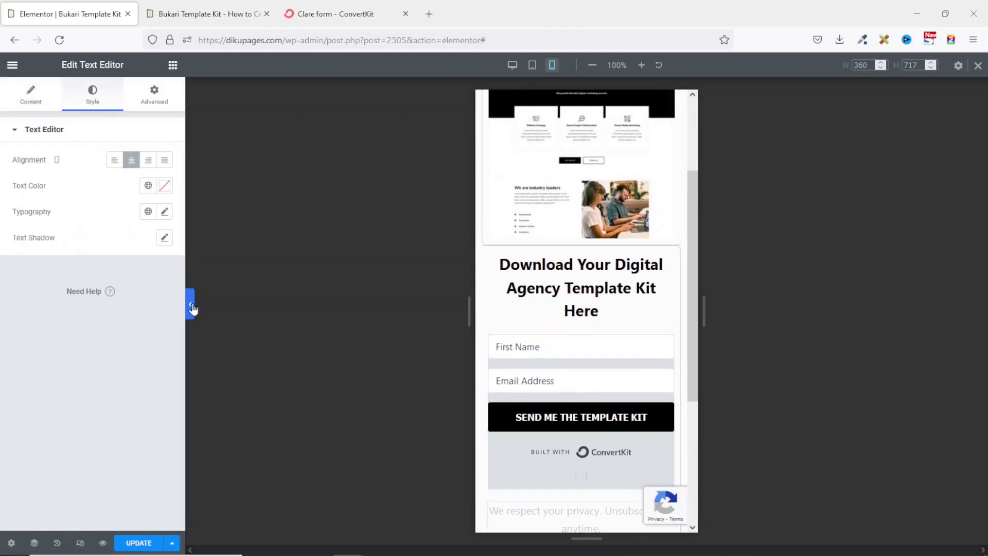
pyautogui.click(192, 306)
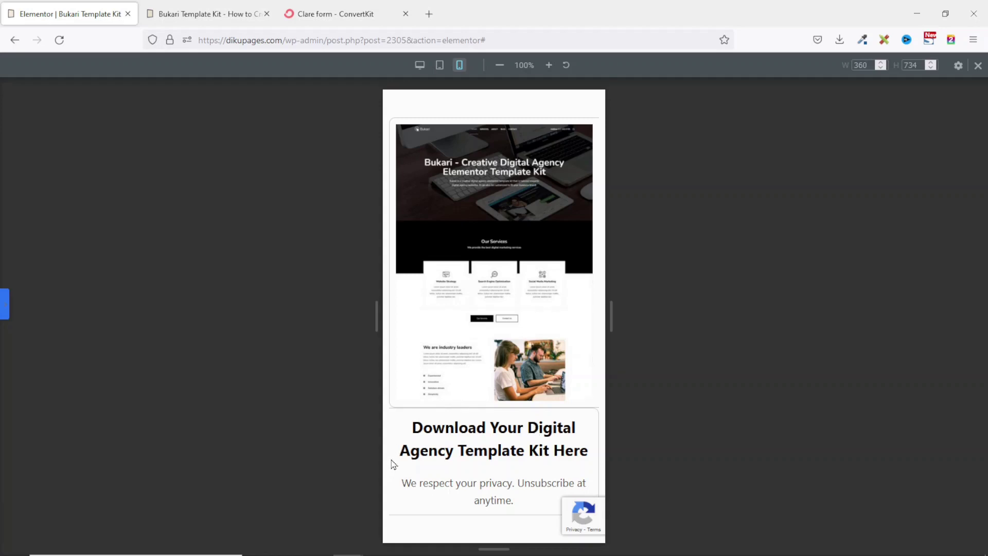
pyautogui.click(2, 308)
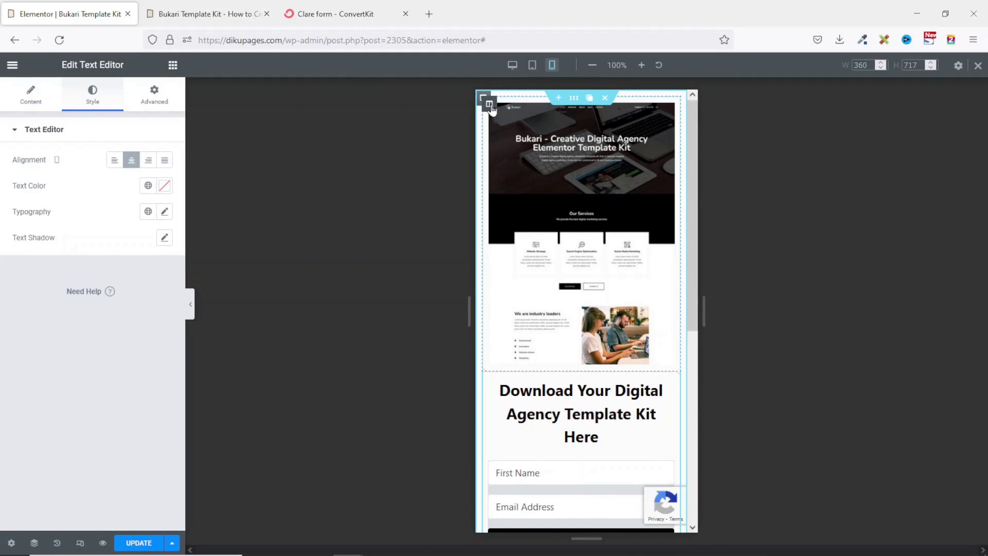
# Step: Set the image column's mobile border width to 1 top, 1 right, 0 bottom and 1 left, and check the outline
pyautogui.click(489, 104)
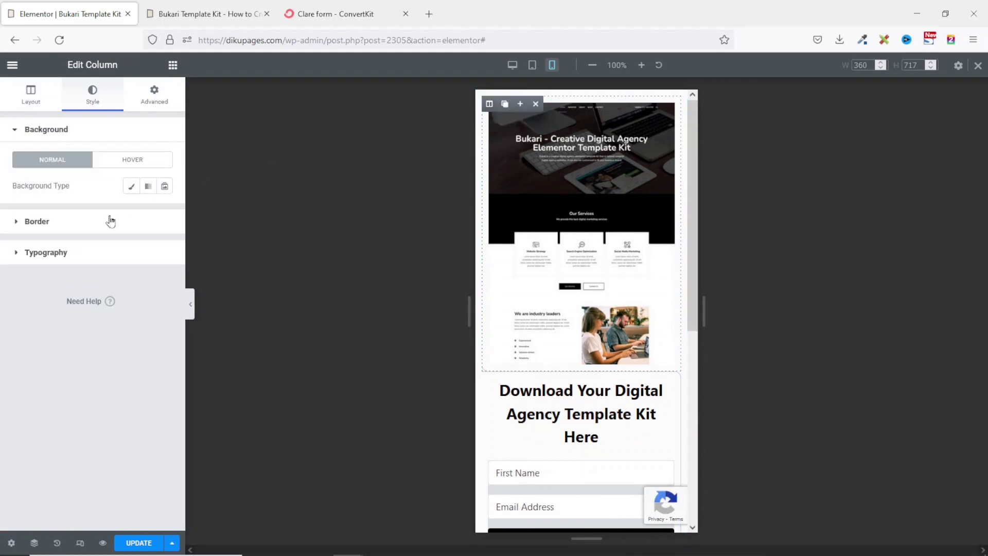
pyautogui.click(37, 221)
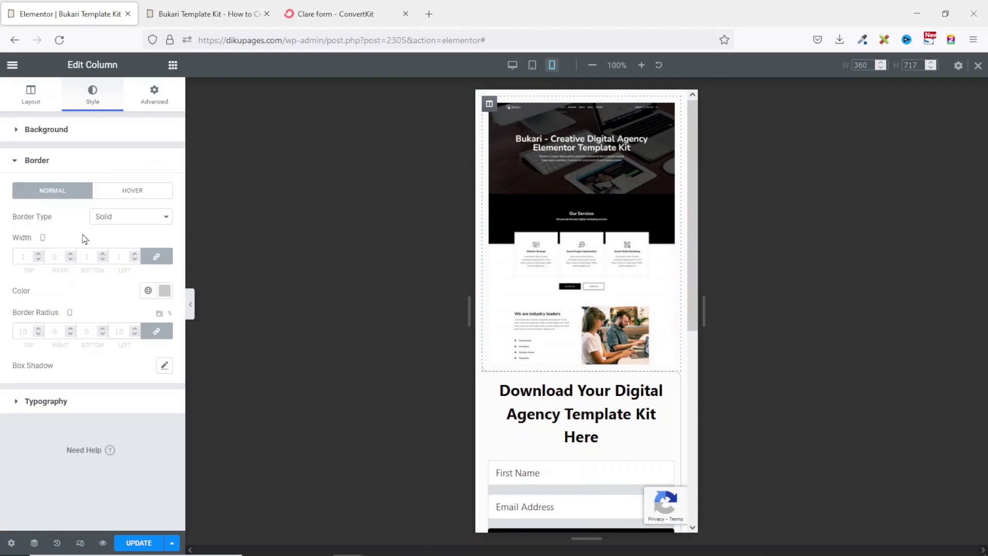
pyautogui.click(156, 256)
pyautogui.click(27, 252)
pyautogui.write('0')
pyautogui.click(39, 254)
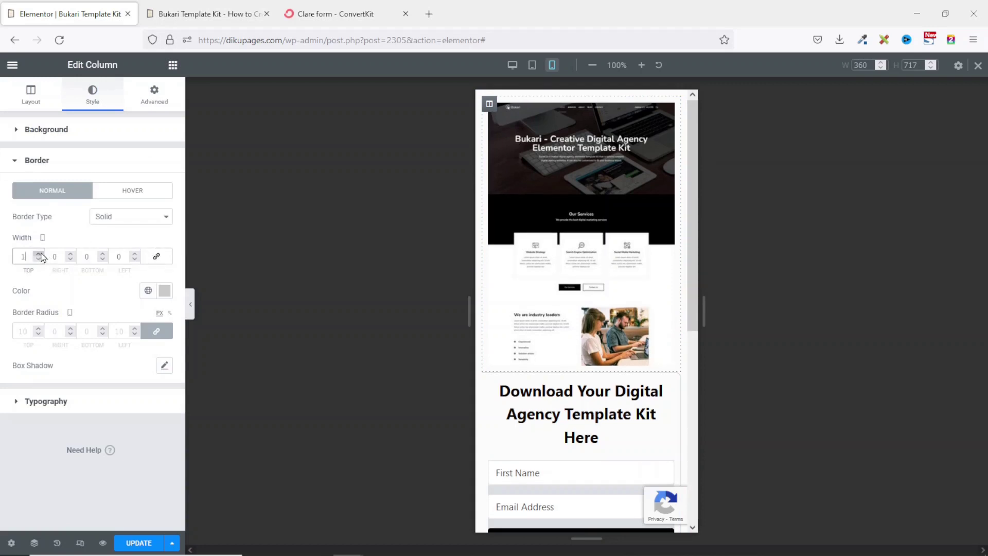
pyautogui.click(70, 254)
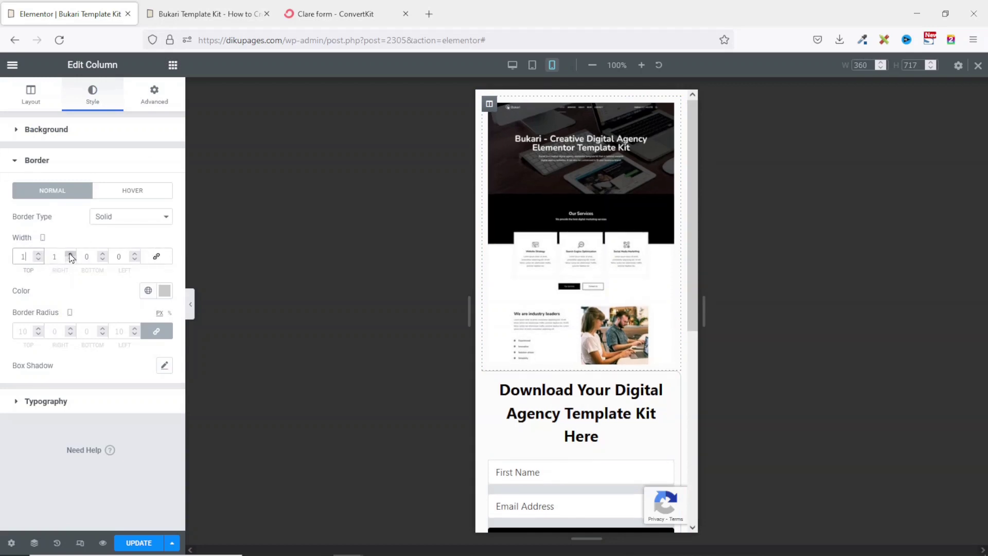
pyautogui.click(136, 254)
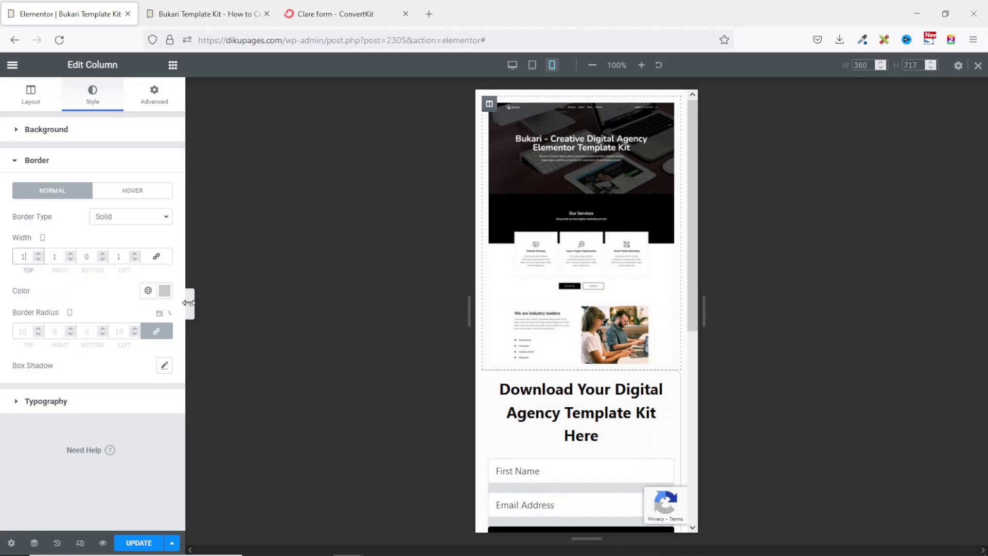
pyautogui.click(188, 304)
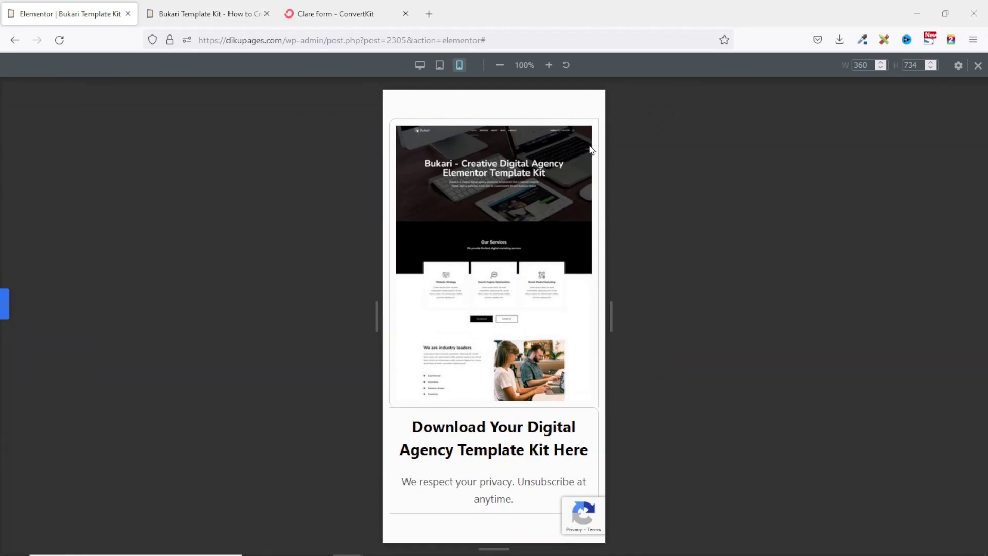
pyautogui.click(5, 309)
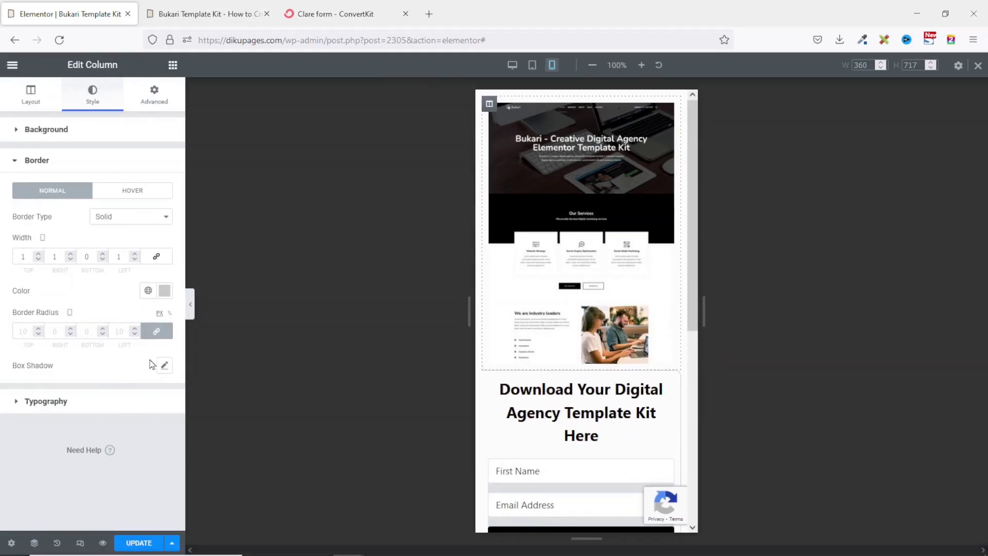
# Step: Set the image column's mobile border radius to 10 top, 10 right, 0 bottom and 0 left, and check the corners
pyautogui.click(158, 333)
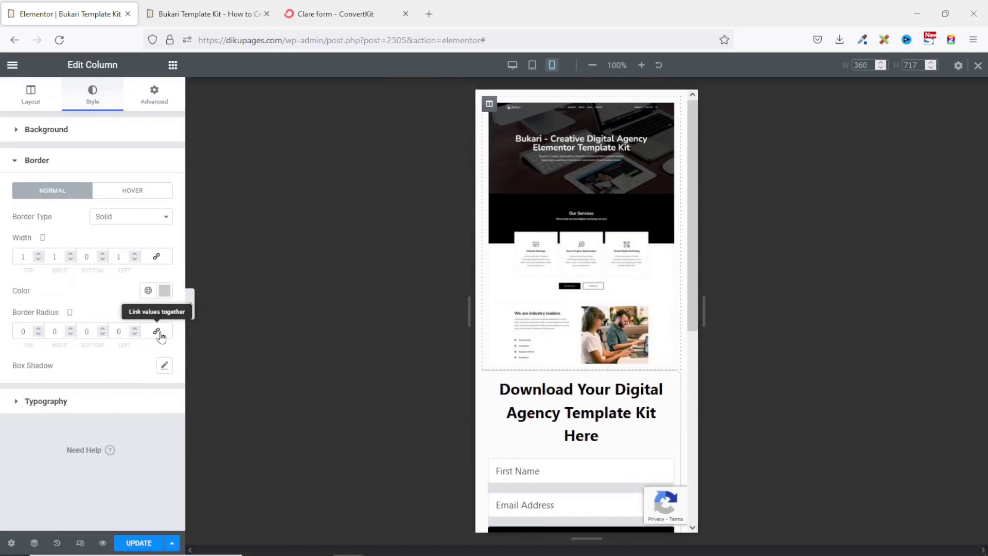
pyautogui.moveTo(29, 333); pyautogui.dragTo(7, 337)
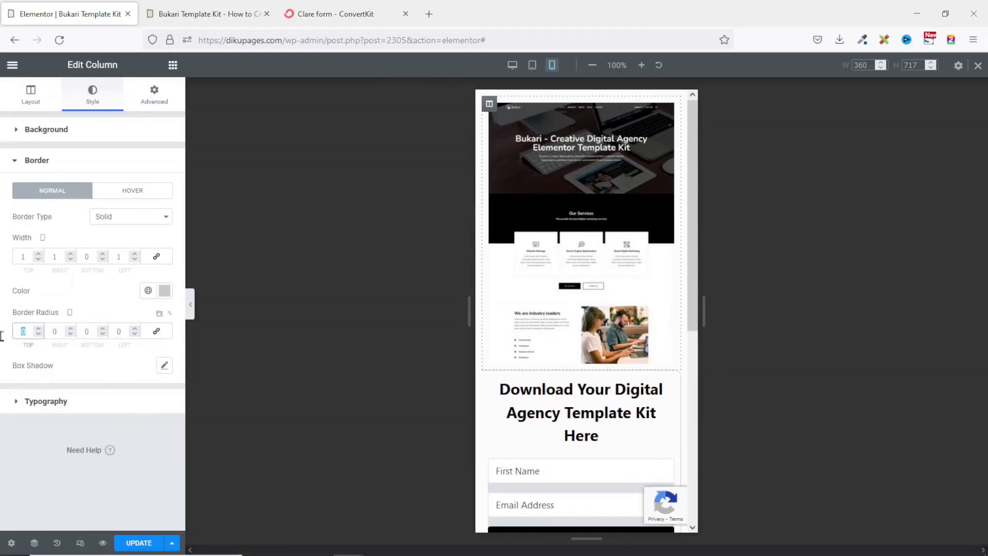
pyautogui.write('10')
pyautogui.press('Tab')
pyautogui.write('10')
pyautogui.click(191, 307)
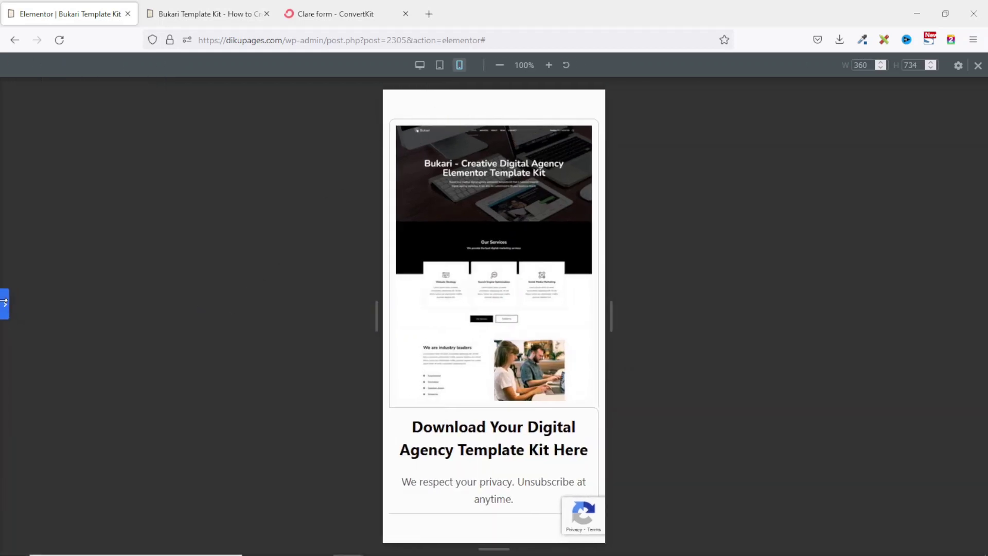
pyautogui.click(4, 304)
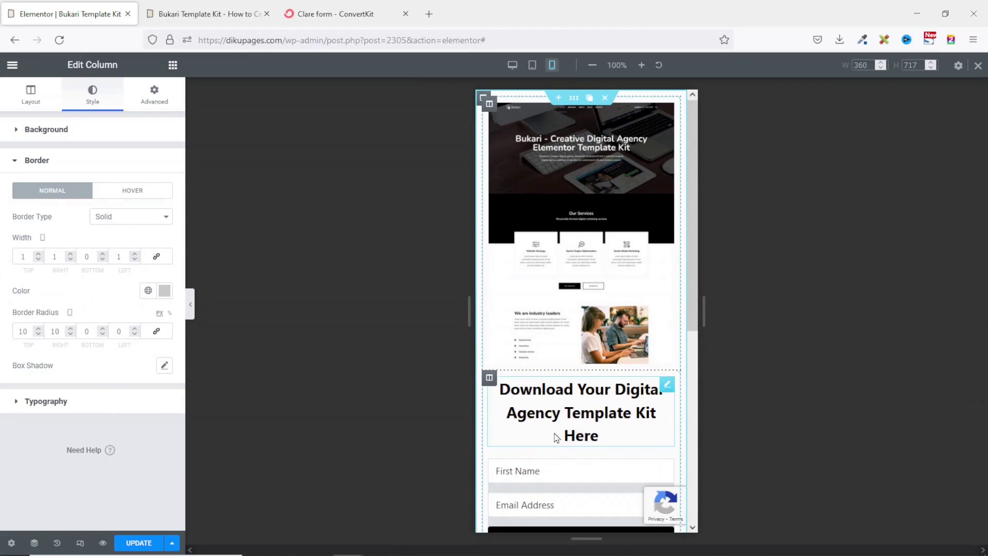
# Step: Set the sign-up form column's mobile border width to 0 top and 1 right, bottom and left, and check the outline
pyautogui.click(489, 379)
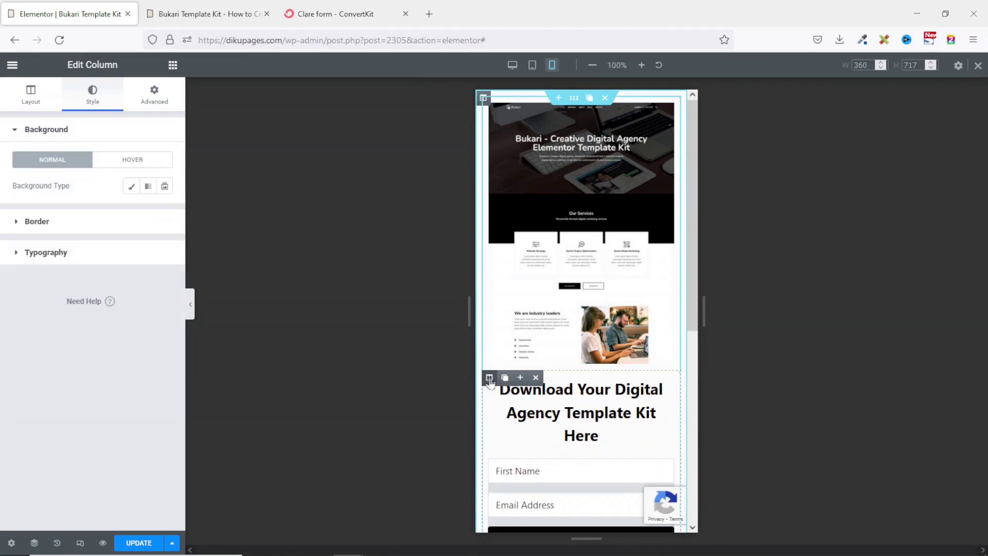
pyautogui.click(41, 223)
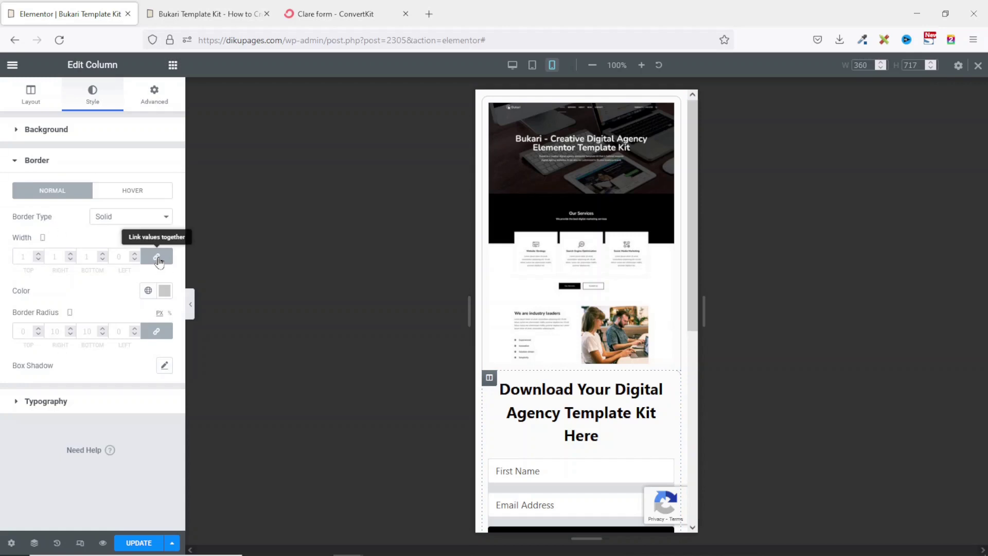
pyautogui.click(156, 256)
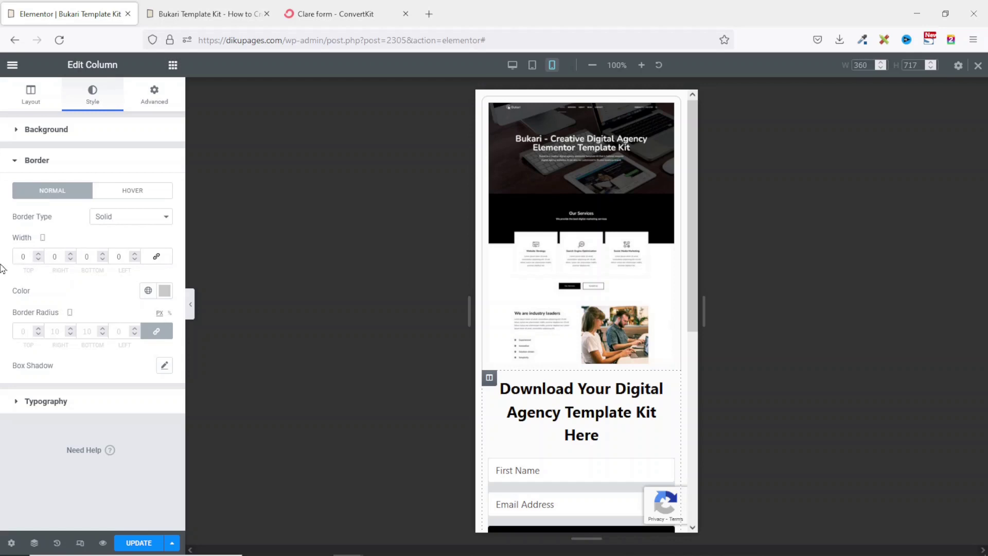
pyautogui.click(72, 255)
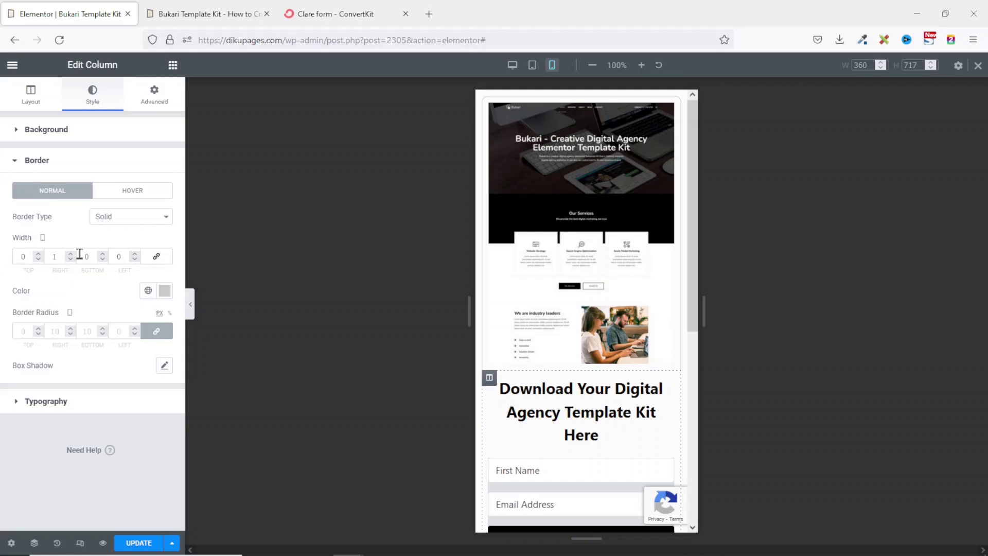
pyautogui.click(136, 254)
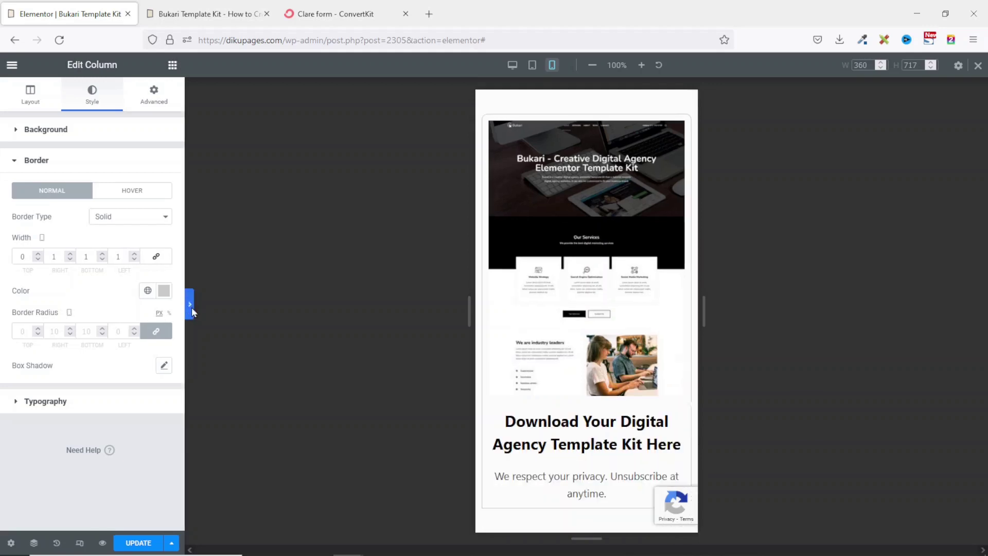
pyautogui.click(191, 309)
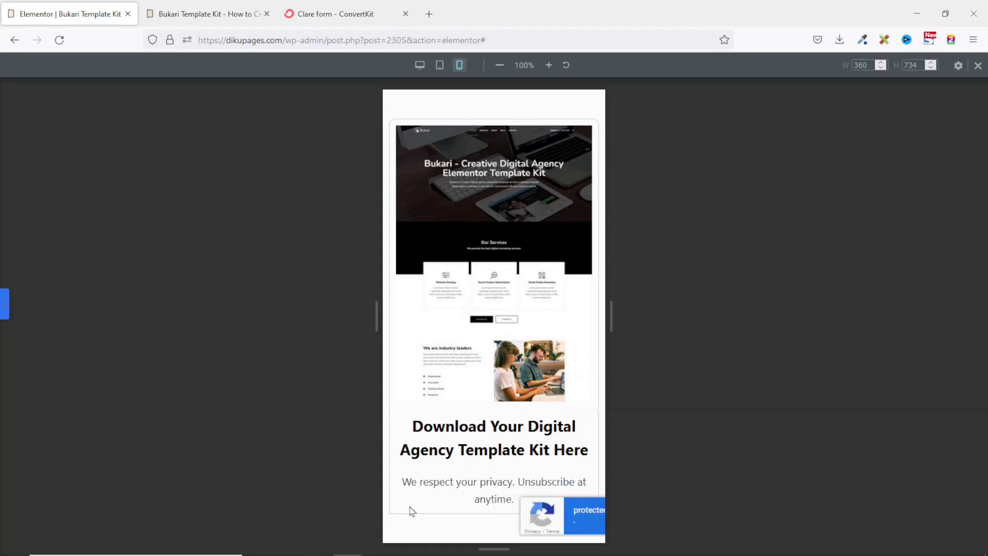
pyautogui.click(4, 305)
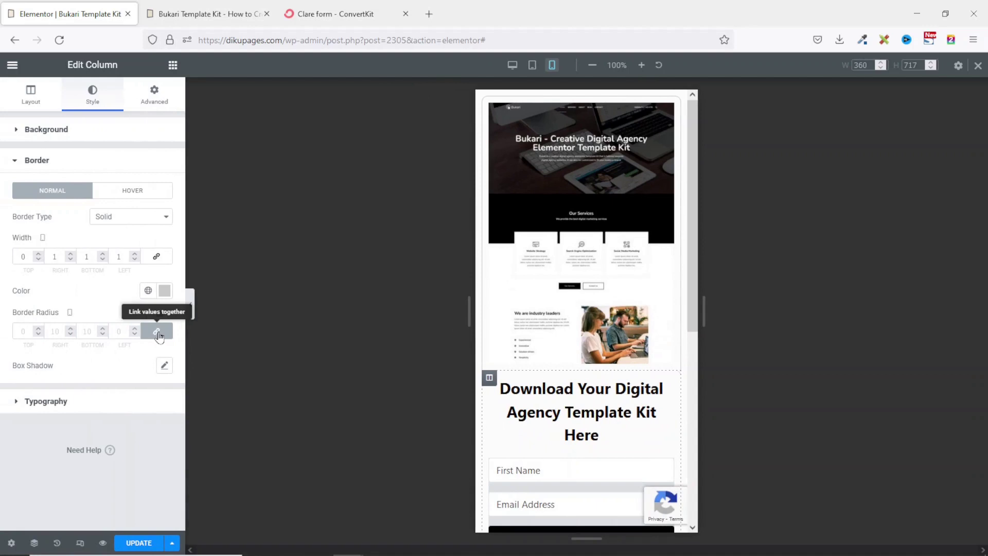
# Step: Set the form column's mobile border radius to 0 top, 0 right, 10 bottom and 10 left, and check the corners
pyautogui.click(157, 332)
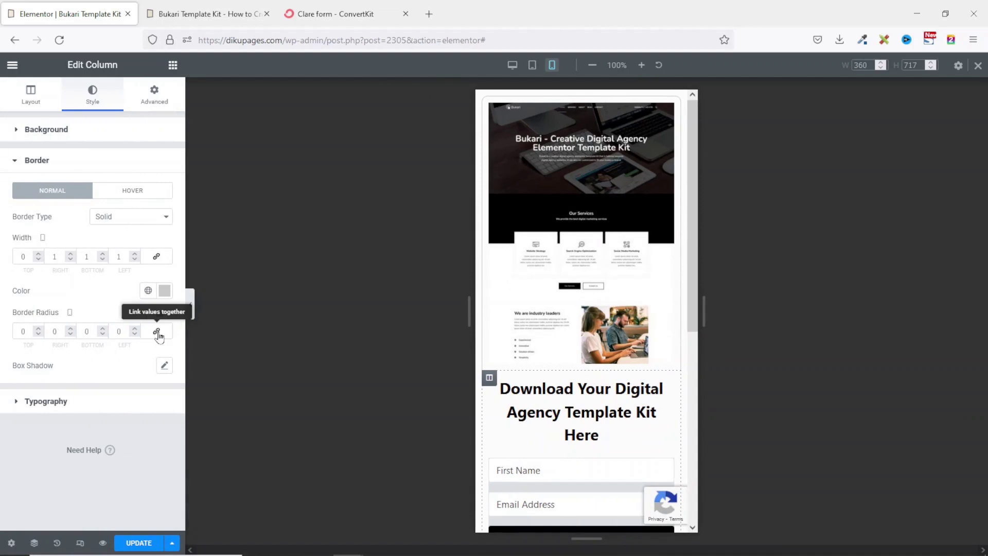
pyautogui.doubleClick(86, 333)
pyautogui.write('10')
pyautogui.press('Tab')
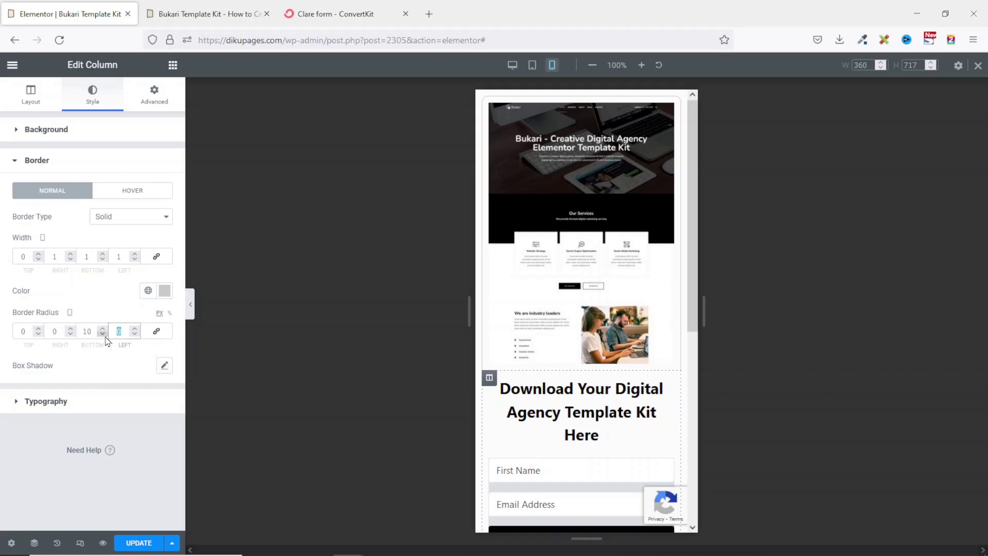
pyautogui.write('10')
pyautogui.click(190, 309)
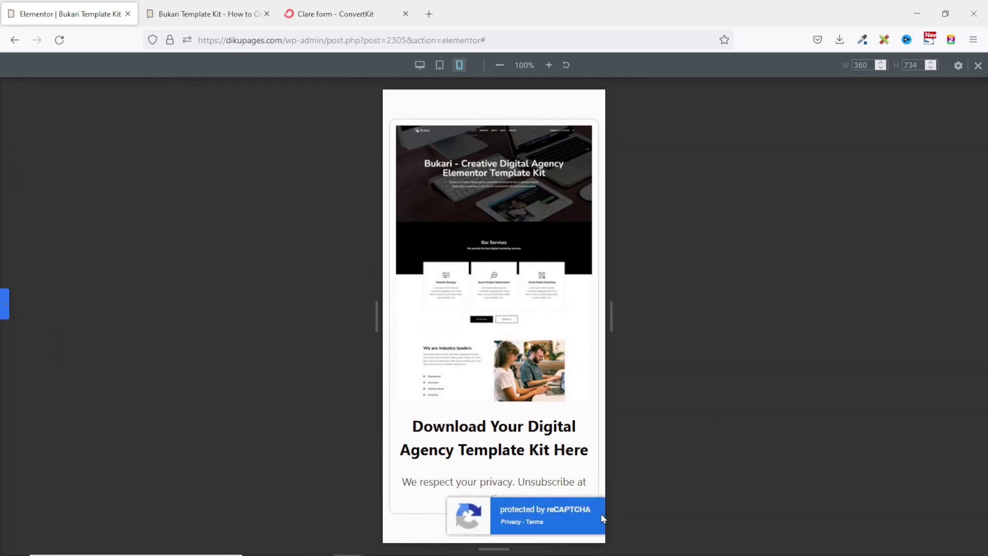
pyautogui.click(4, 309)
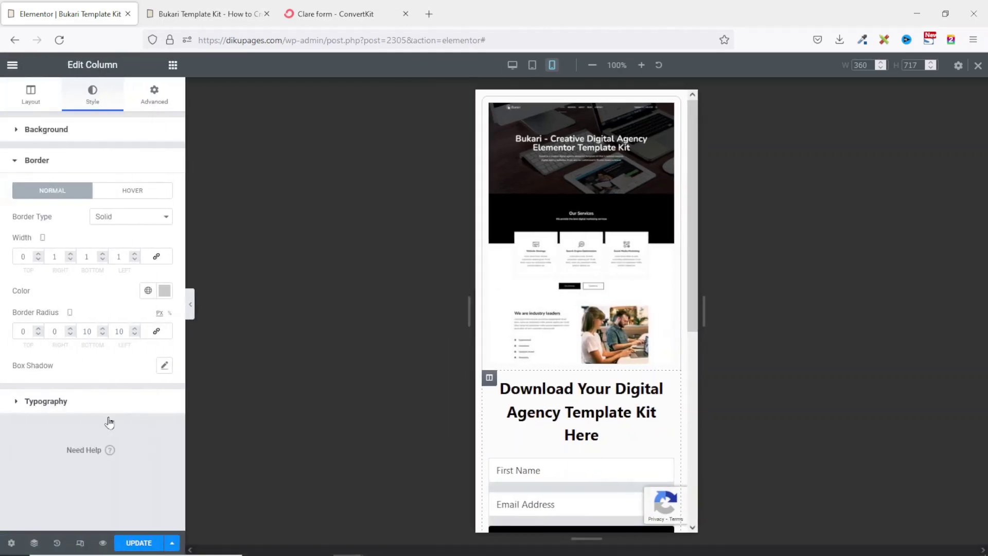
# Step: Update the landing page, look at its preview in the other browser tab, and return to the Elementor editor
pyautogui.click(138, 543)
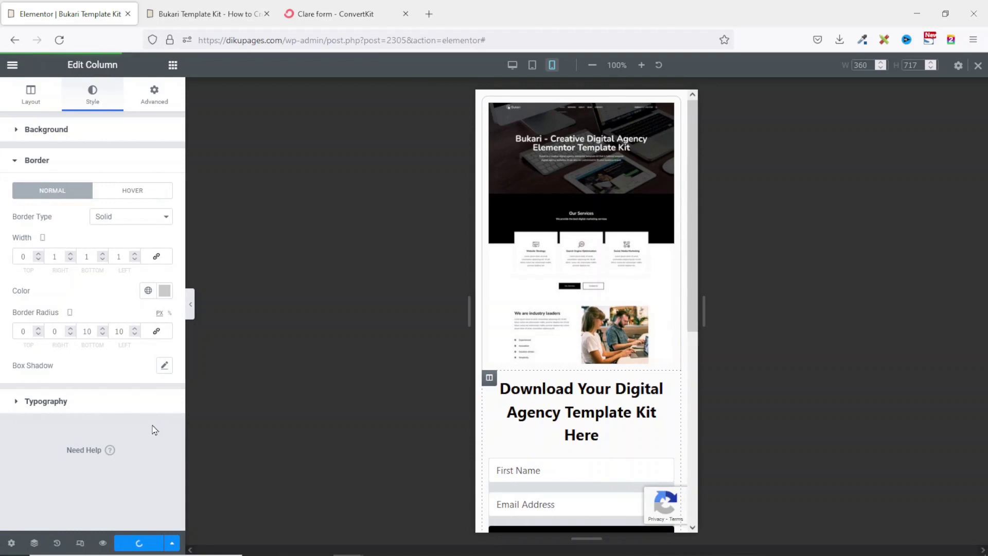
pyautogui.click(190, 23)
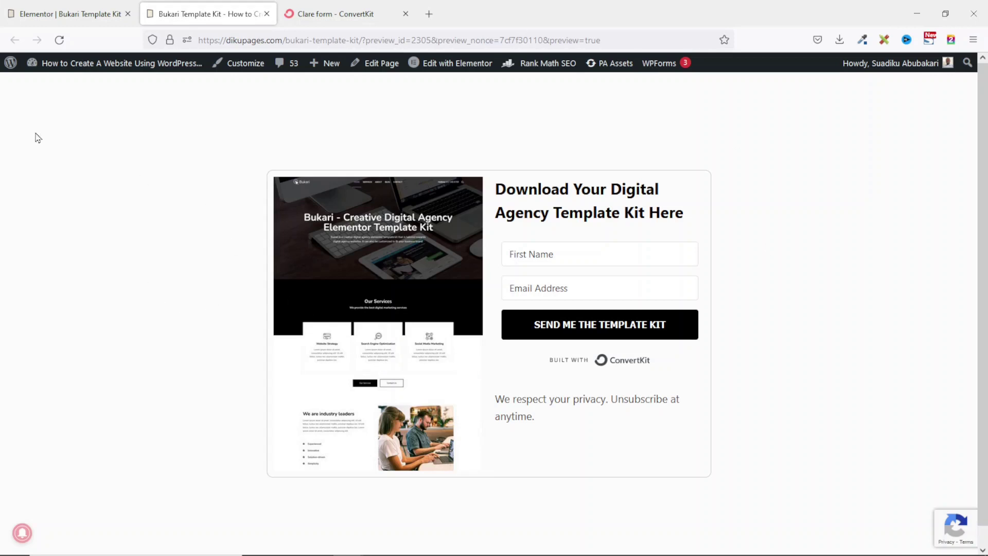
pyautogui.click(69, 14)
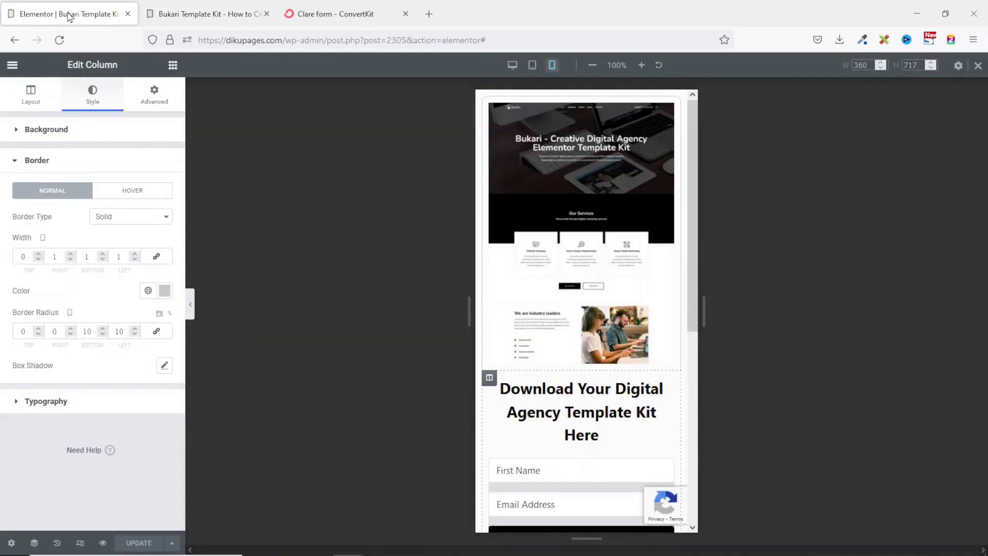
# Step: Open the published landing page from the Elementor editor, close the old preview tab, and return to the live page
pyautogui.click(13, 66)
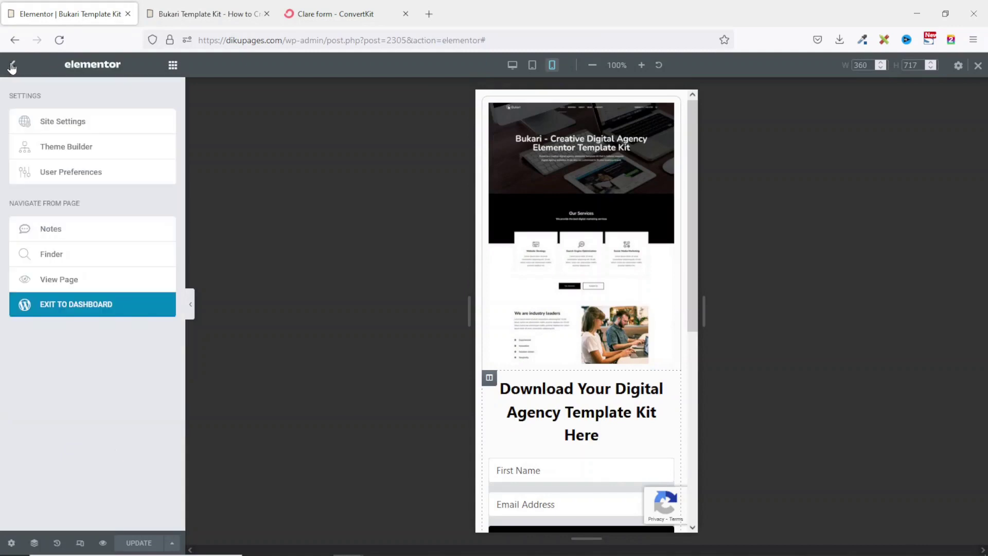
pyautogui.click(61, 282)
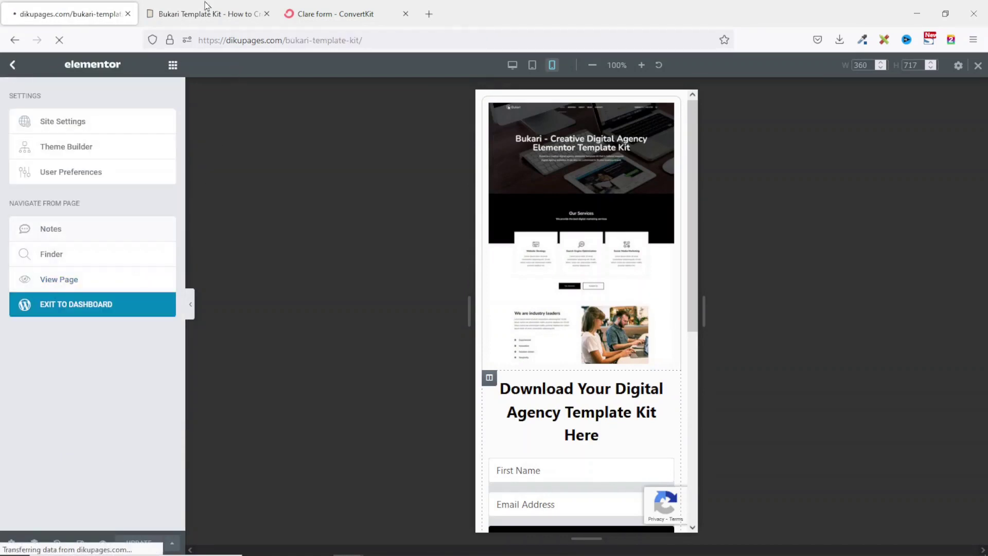
pyautogui.click(222, 15)
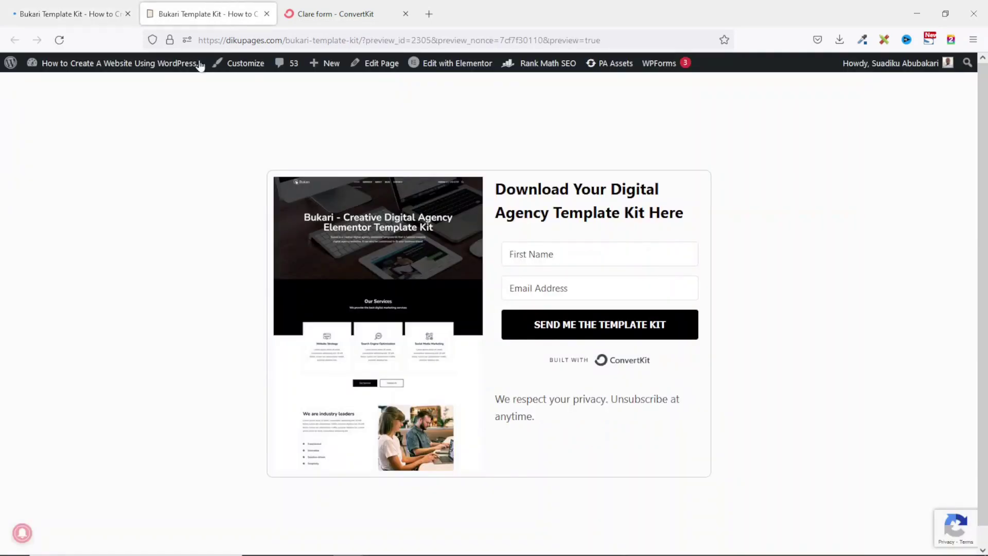
pyautogui.click(267, 14)
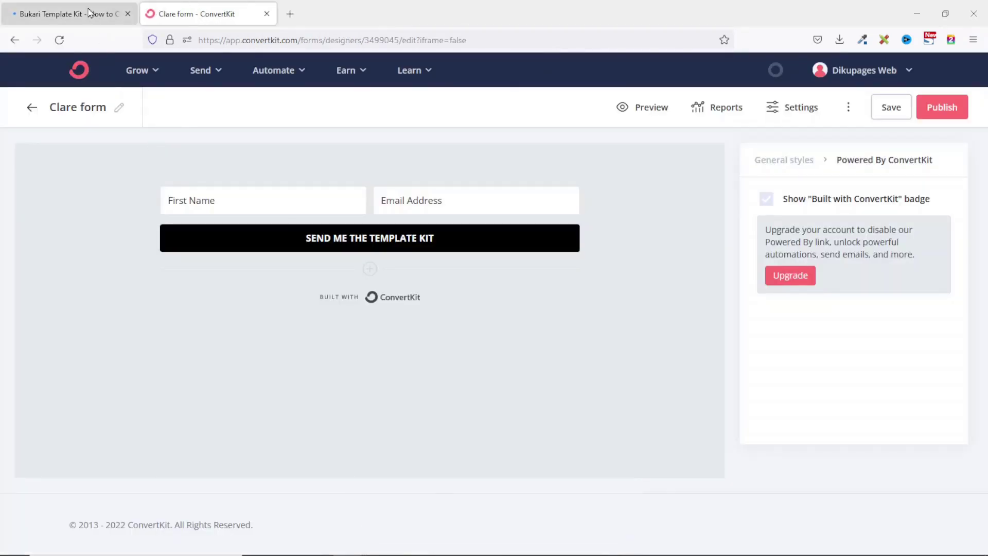
pyautogui.click(88, 14)
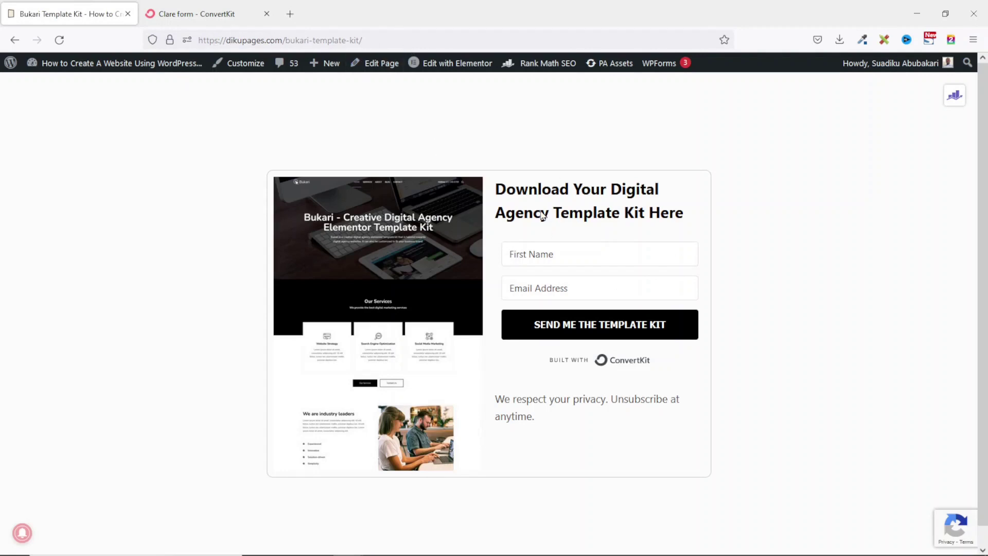
# Step: Copy the live landing page's address and load it in a new private browsing window
pyautogui.rightClick(385, 40)
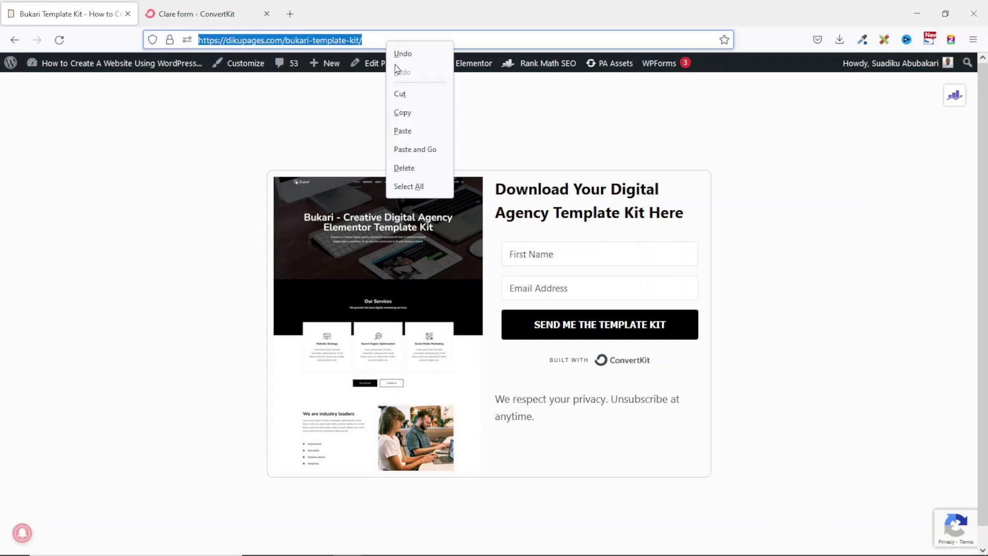
pyautogui.click(415, 114)
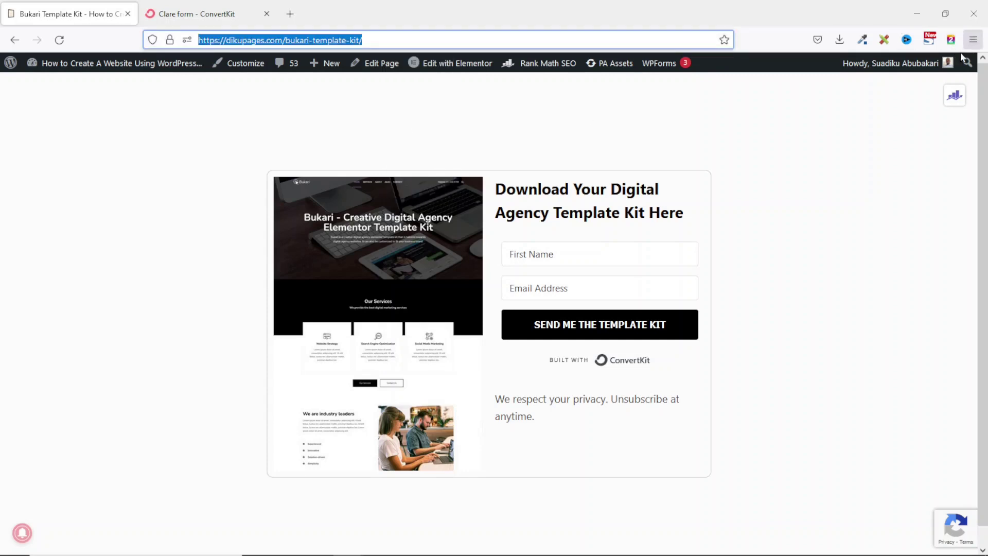
pyautogui.click(973, 40)
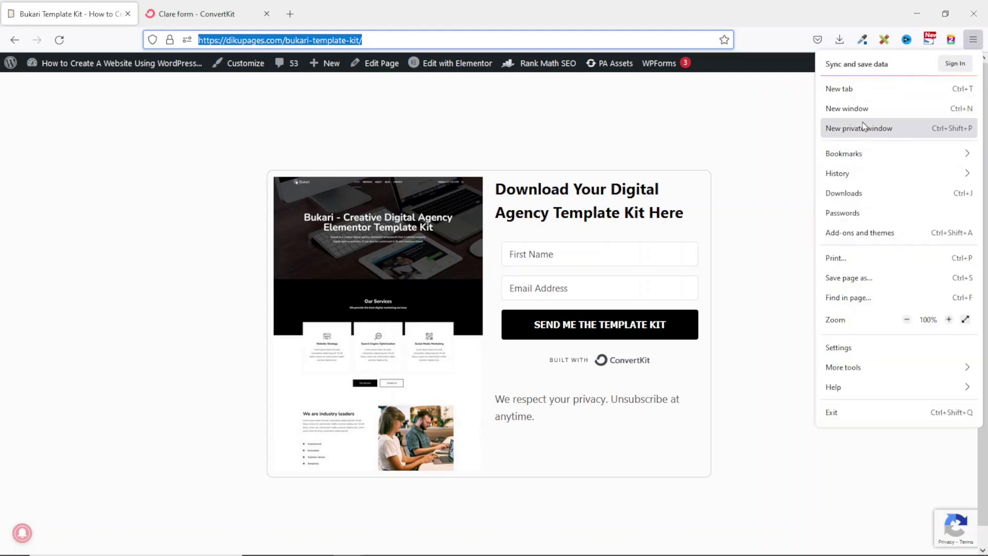
pyautogui.click(864, 126)
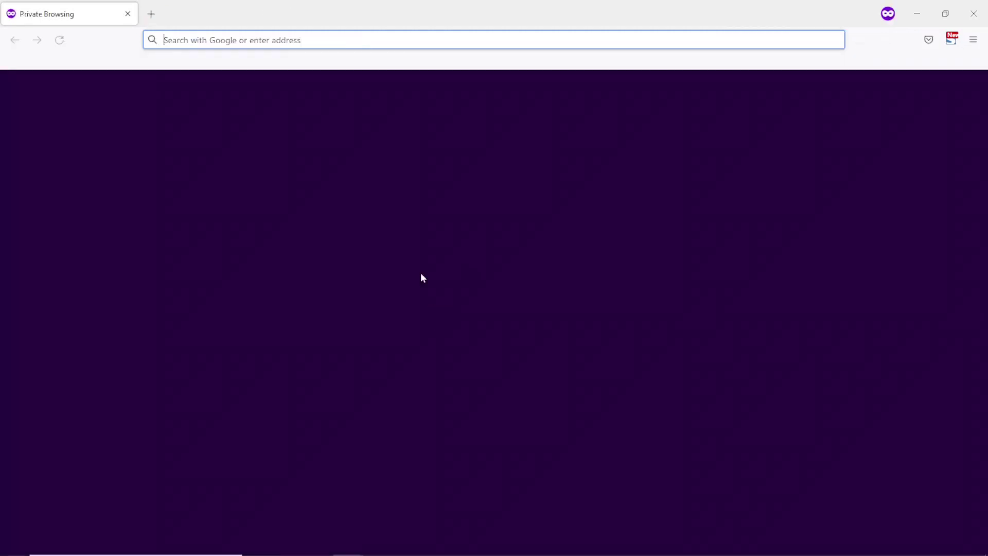
pyautogui.rightClick(290, 40)
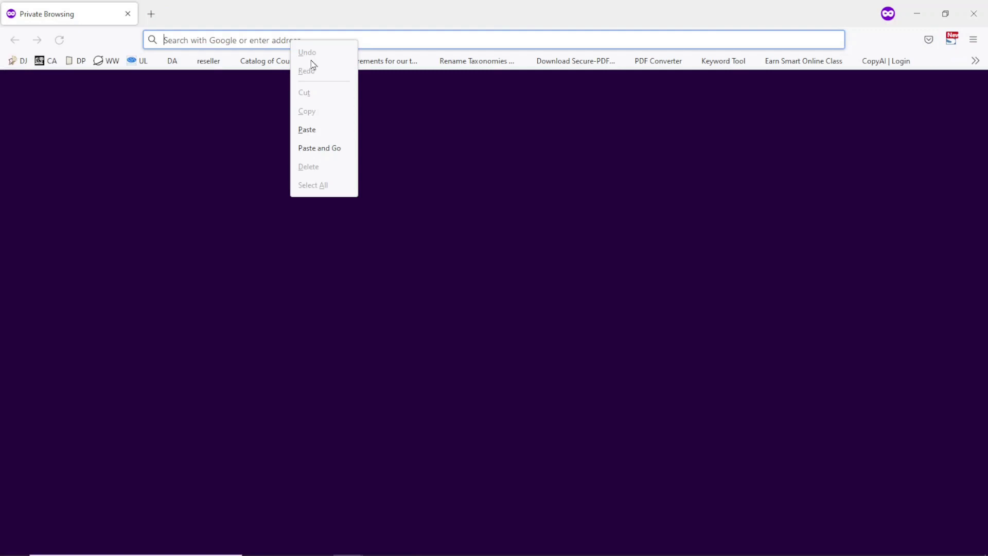
pyautogui.click(336, 148)
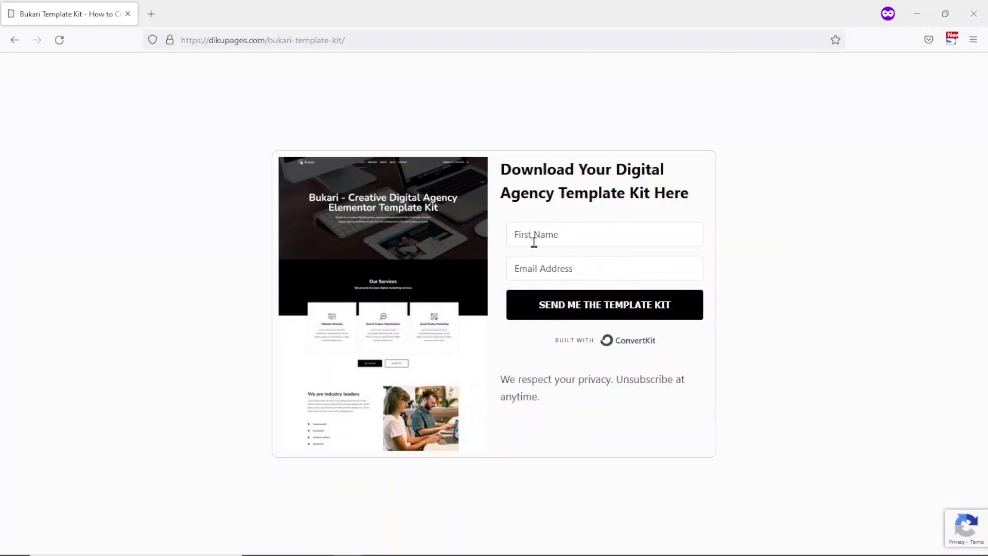
# Step: Fill in the sign-up form with the subscriber's first name and e-mail address, and submit it to request the template kit
pyautogui.write('s')
pyautogui.press('Down')
pyautogui.press('Tab')
pyautogui.write('s')
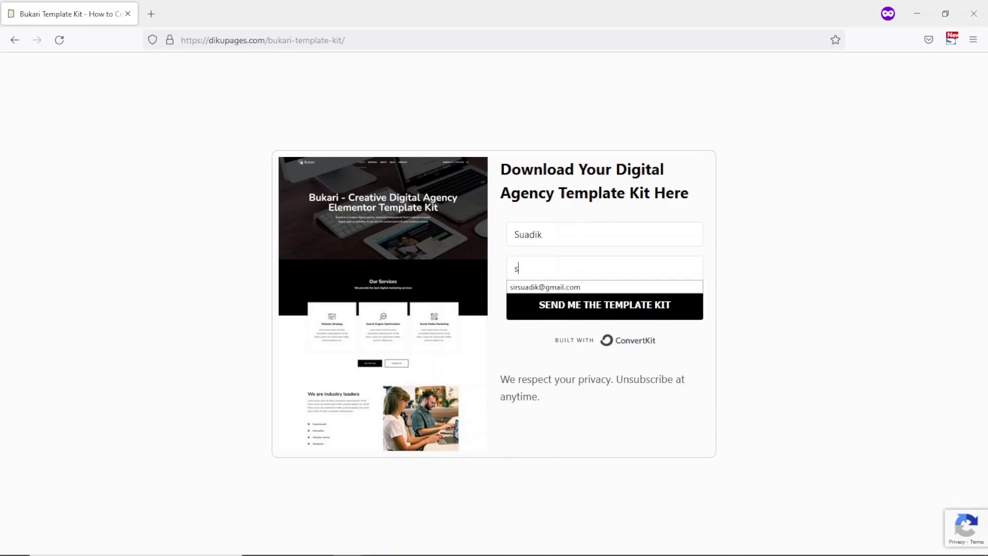
pyautogui.write('ir')
pyautogui.press('Down')
pyautogui.press('Return')
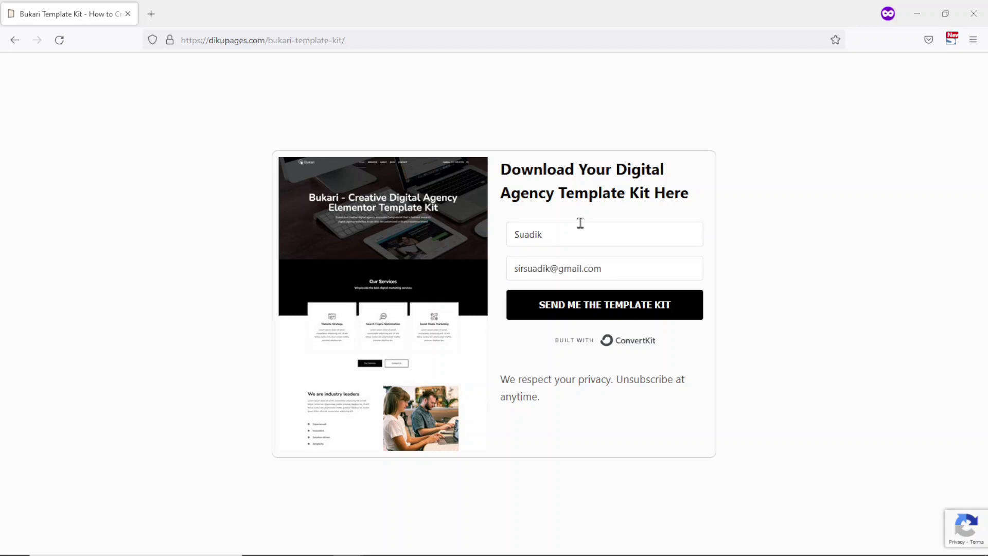
pyautogui.click(597, 306)
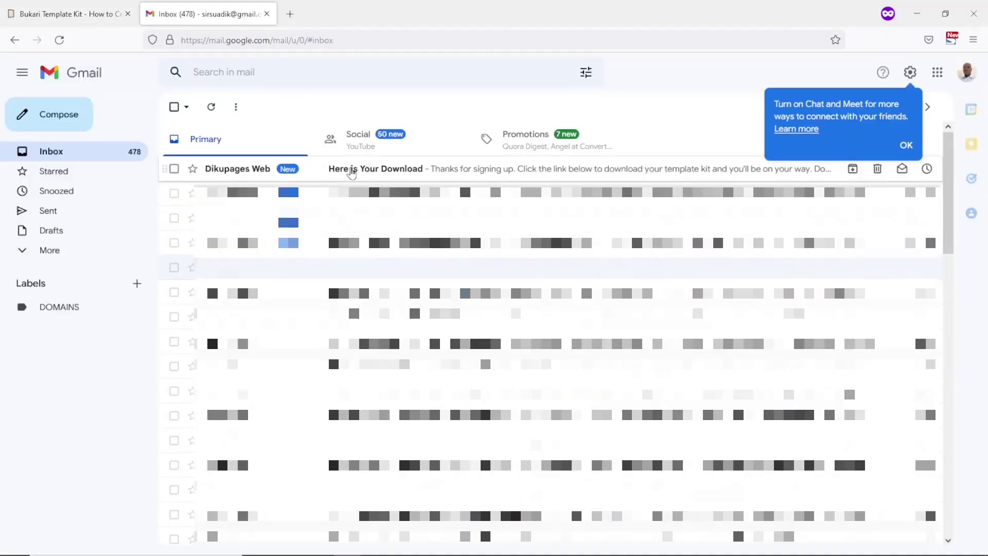
# Step: Open the "Here is Your Download" e-mail in Gmail, download the template kit from it, and check the browser's downloads
pyautogui.click(380, 170)
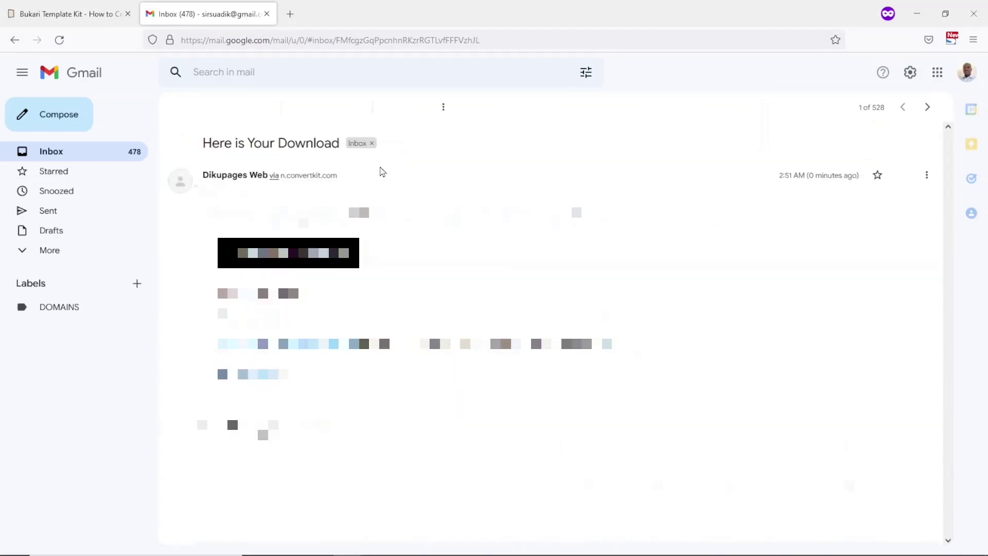
pyautogui.click(290, 256)
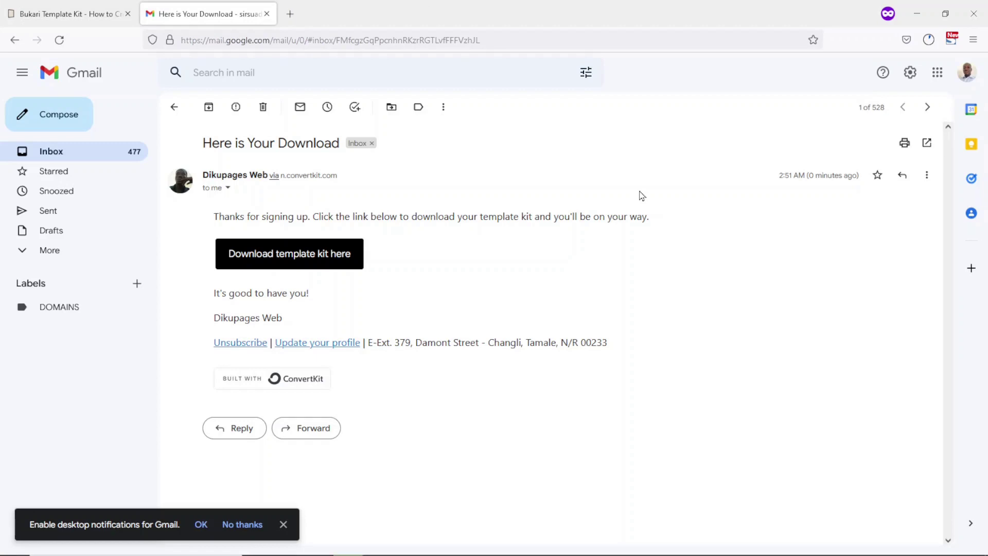
pyautogui.click(929, 40)
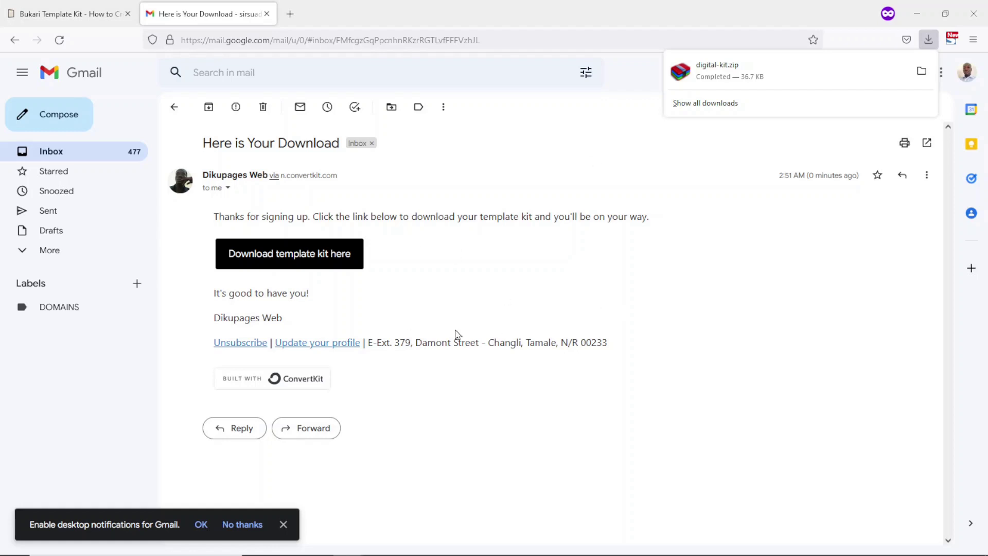
# Step: Switch back to the regular browser window, check ConvertKit's subscriber list for the test sign-up, and return to the landing page
pyautogui.click(266, 545)
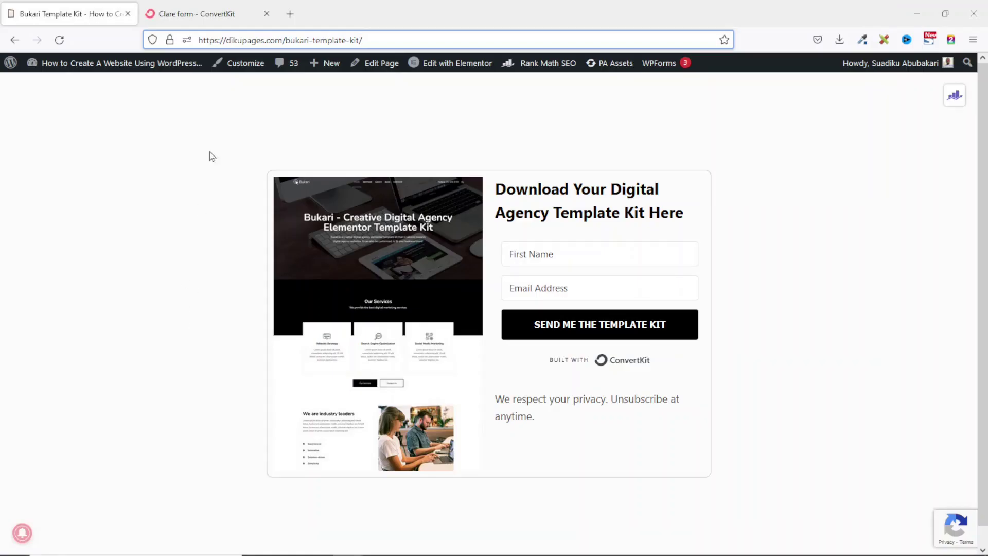
pyautogui.click(214, 17)
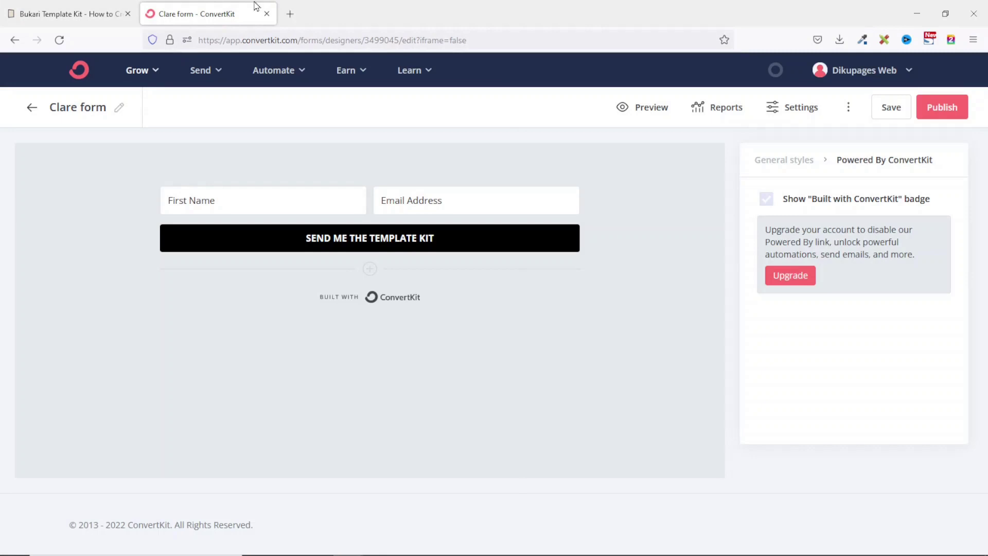
pyautogui.click(154, 71)
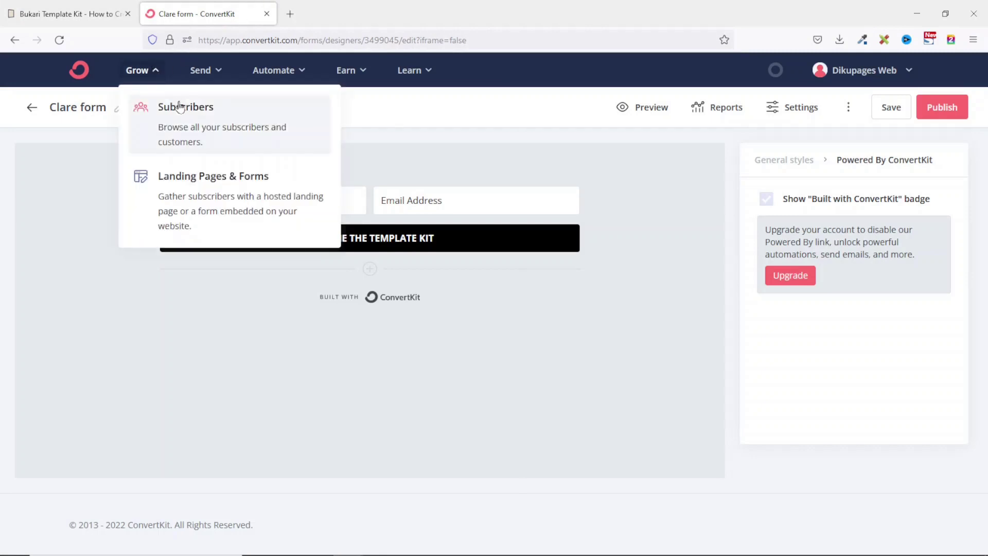
pyautogui.click(199, 112)
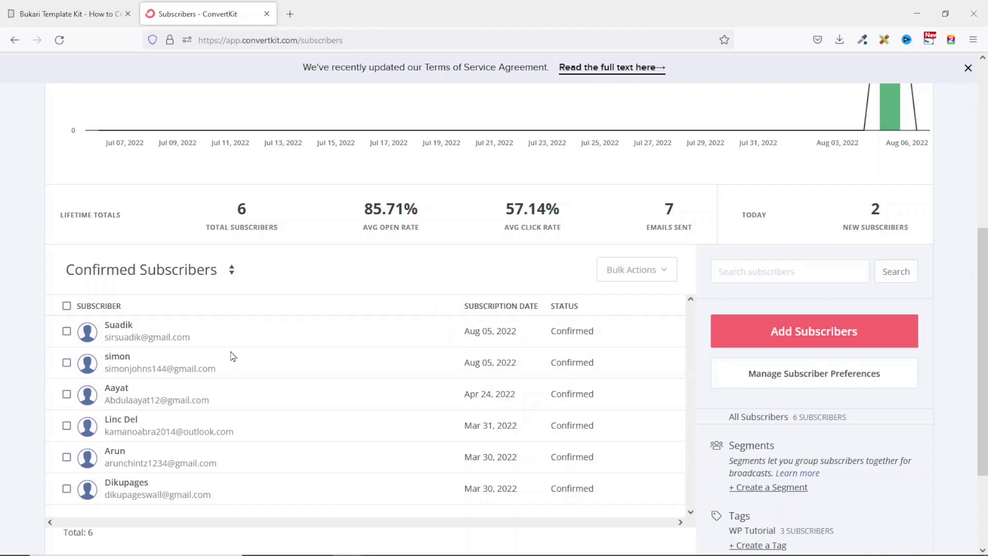
pyautogui.click(81, 15)
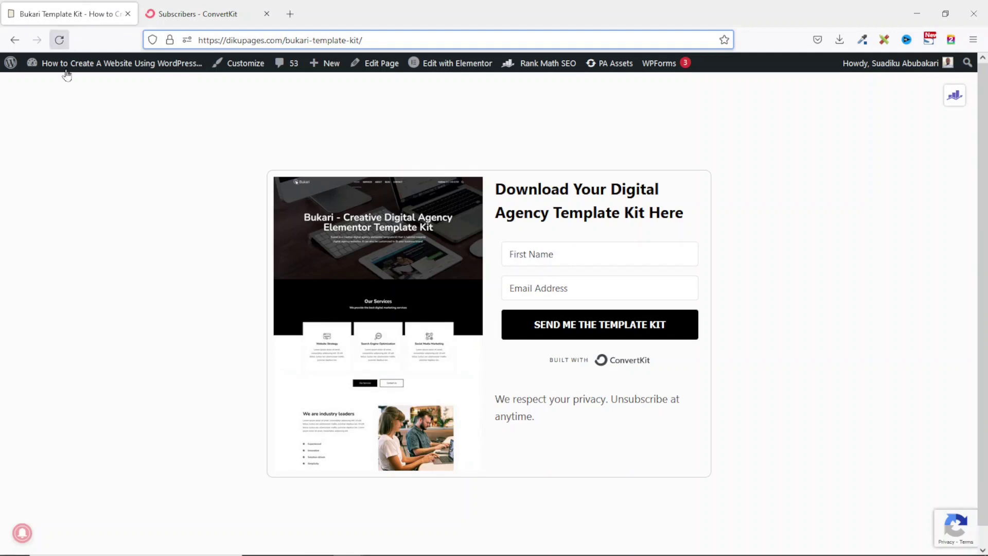